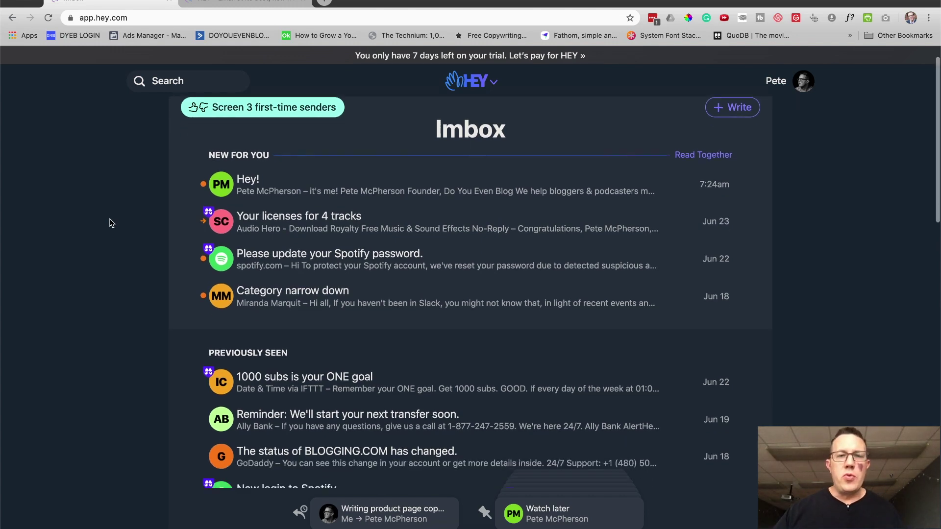
# Look over the messages in the Imbox and the introduction on the HEY marketing site
pyautogui.scroll(-5, 110, 223)
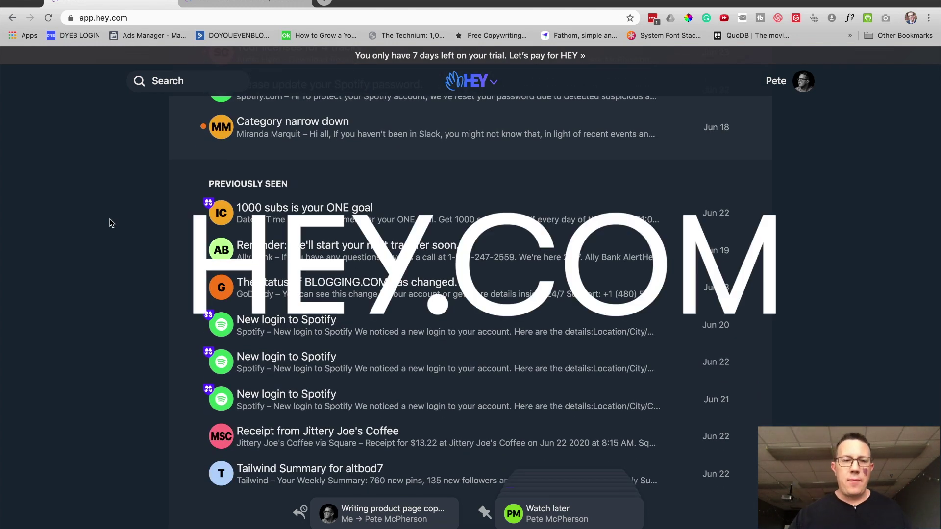
pyautogui.scroll(-2, 109, 223)
pyautogui.scroll(8, 110, 223)
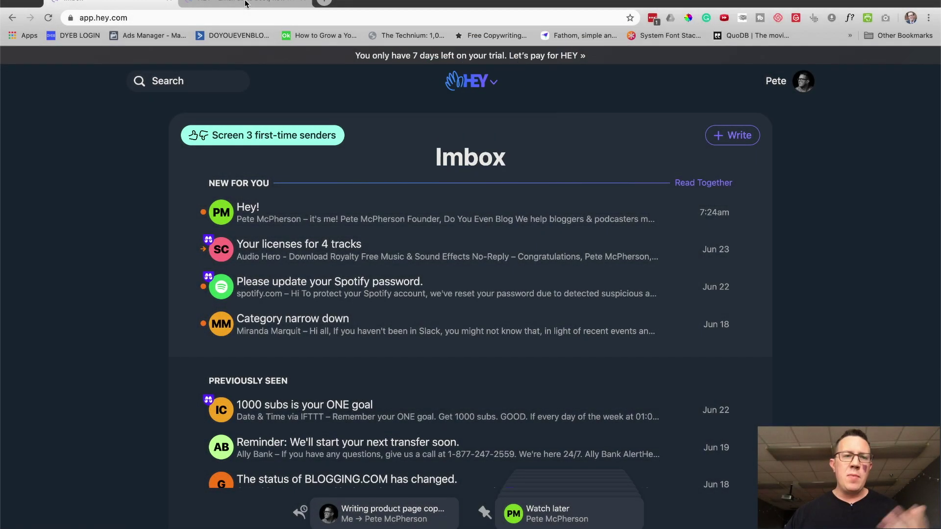
pyautogui.click(245, 3)
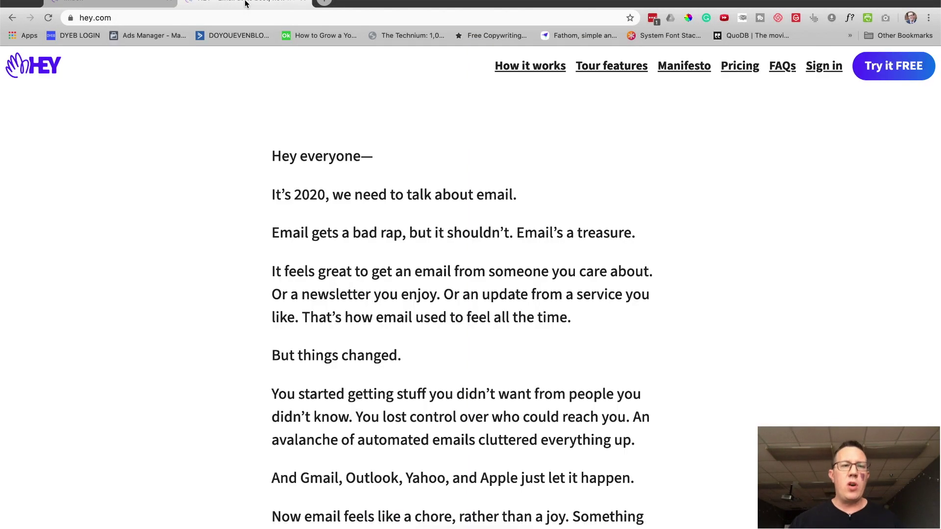
pyautogui.click(143, 4)
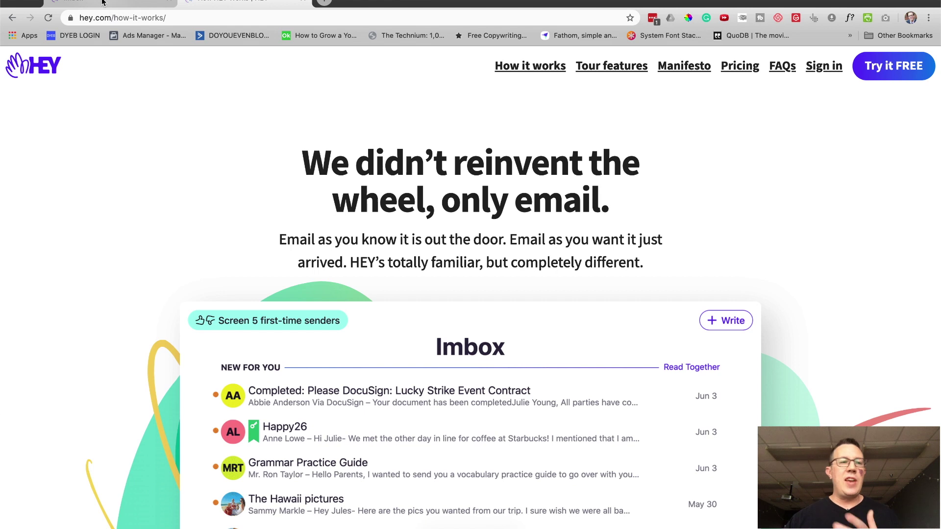
pyautogui.click(103, 3)
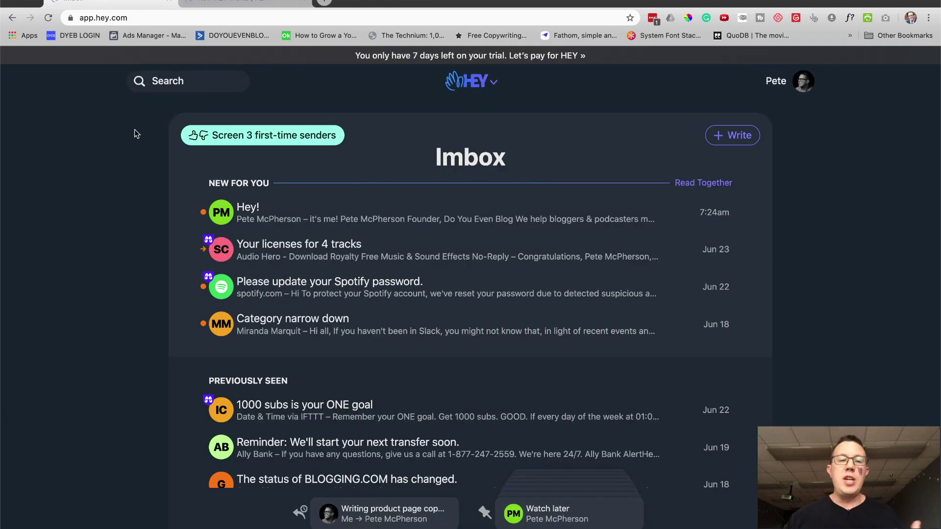
# Check the account options for Forwarding Setup, and review the How it works page and the Imbox list
pyautogui.click(797, 91)
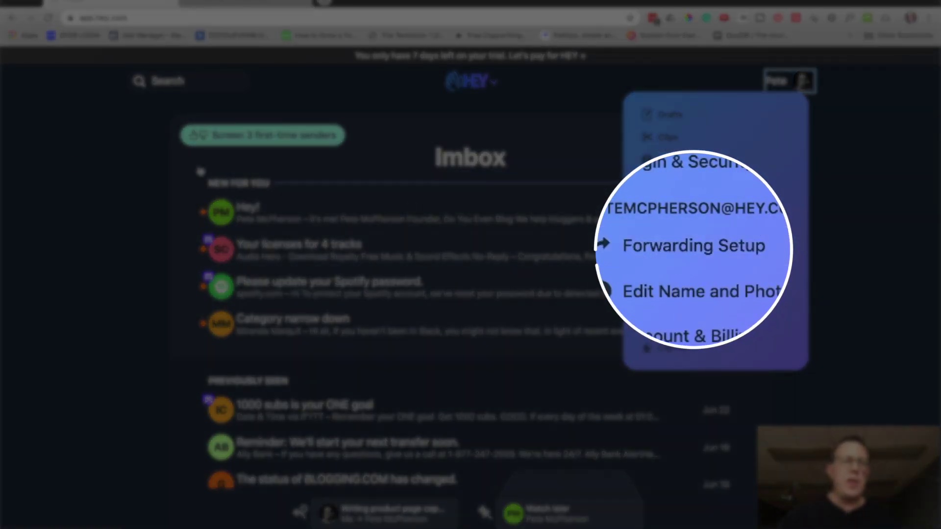
pyautogui.click(68, 158)
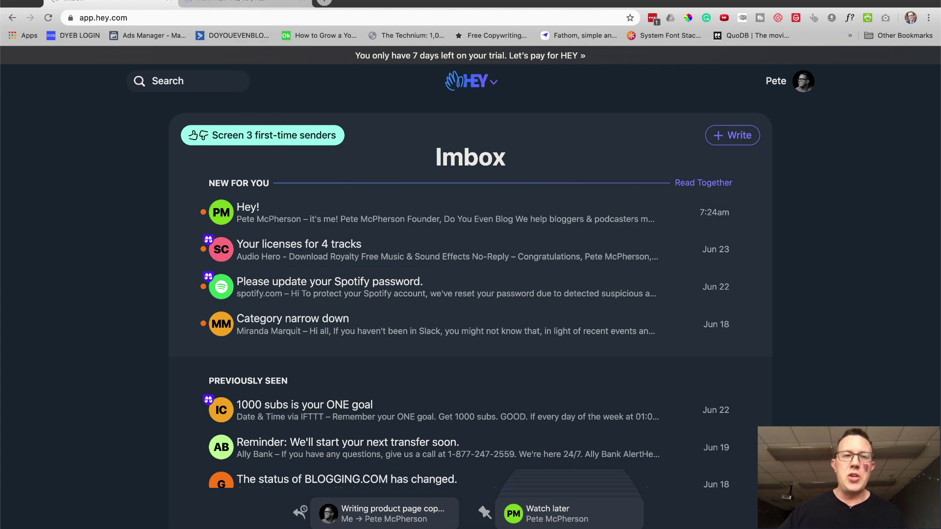
pyautogui.click(235, 1)
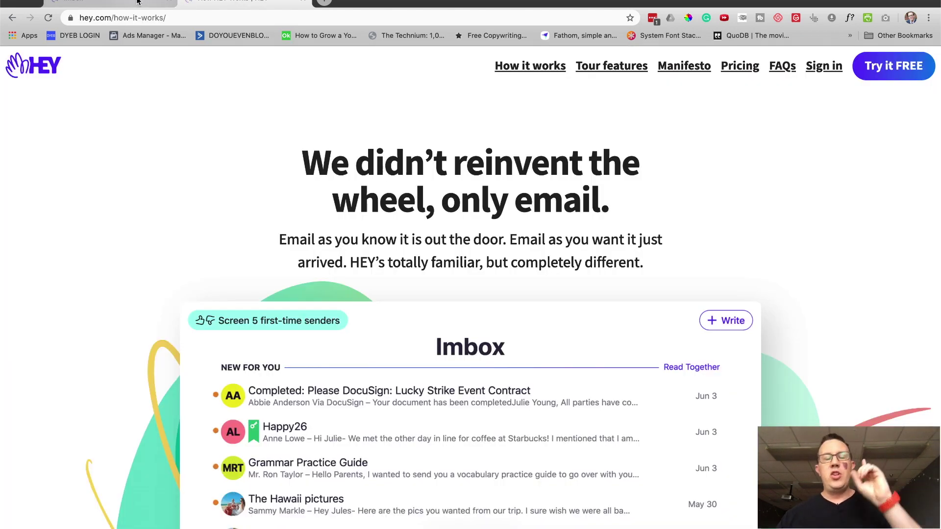
pyautogui.click(137, 2)
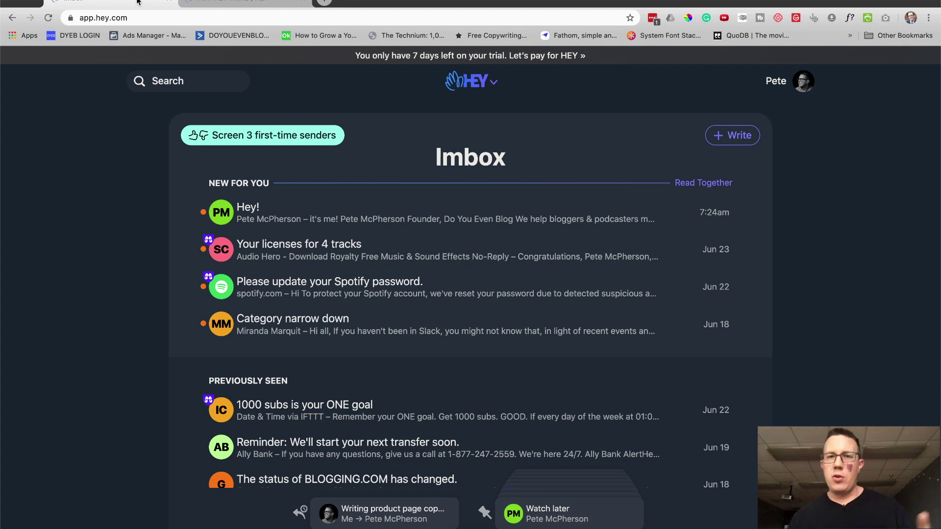
pyautogui.scroll(-3, 102, 149)
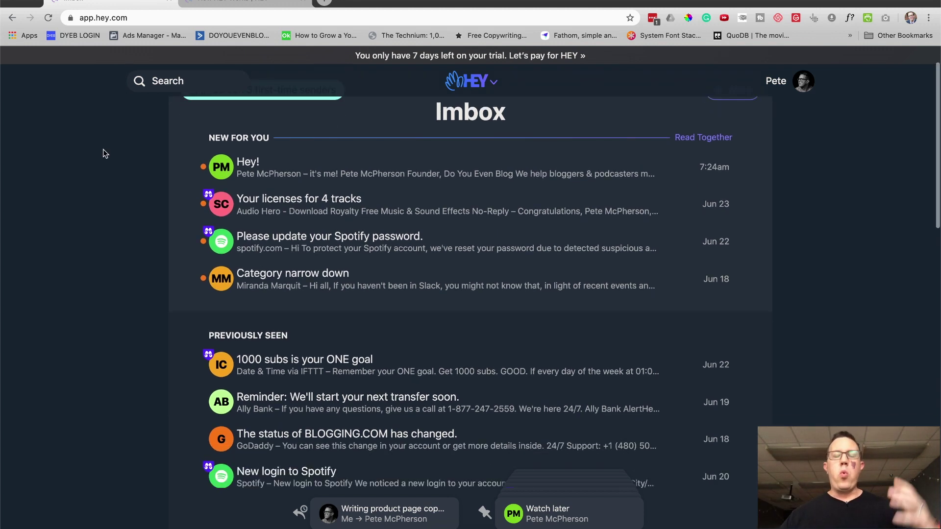
pyautogui.scroll(3, 103, 149)
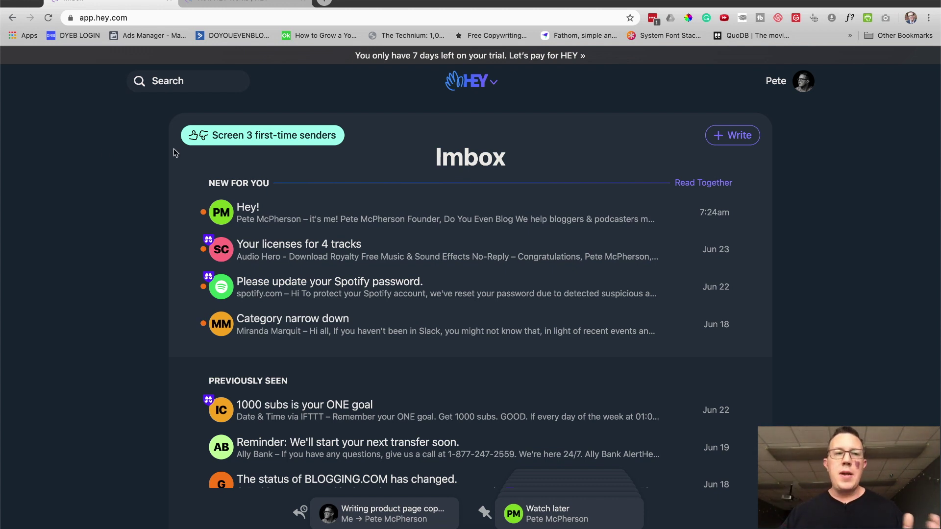
pyautogui.click(251, 3)
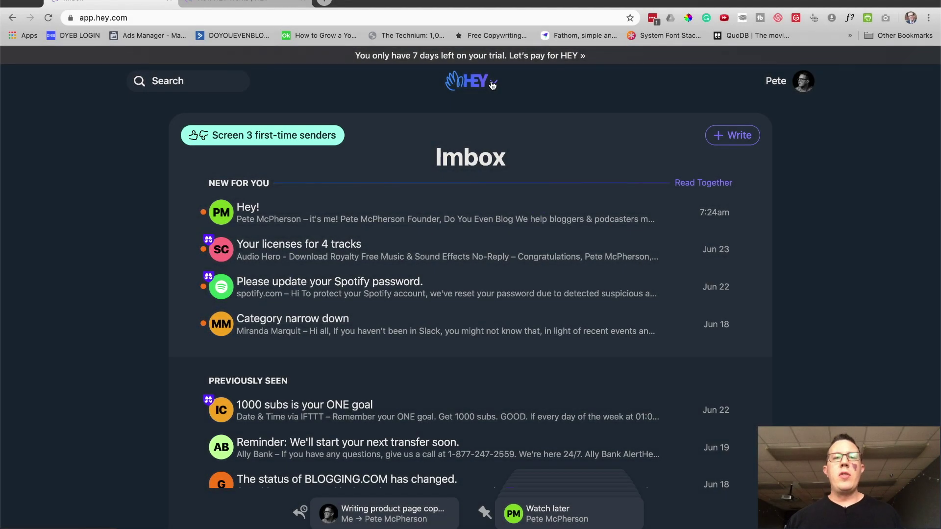
# View The Feed and the other mailbox destinations and labels, and return to the Imbox
pyautogui.click(492, 85)
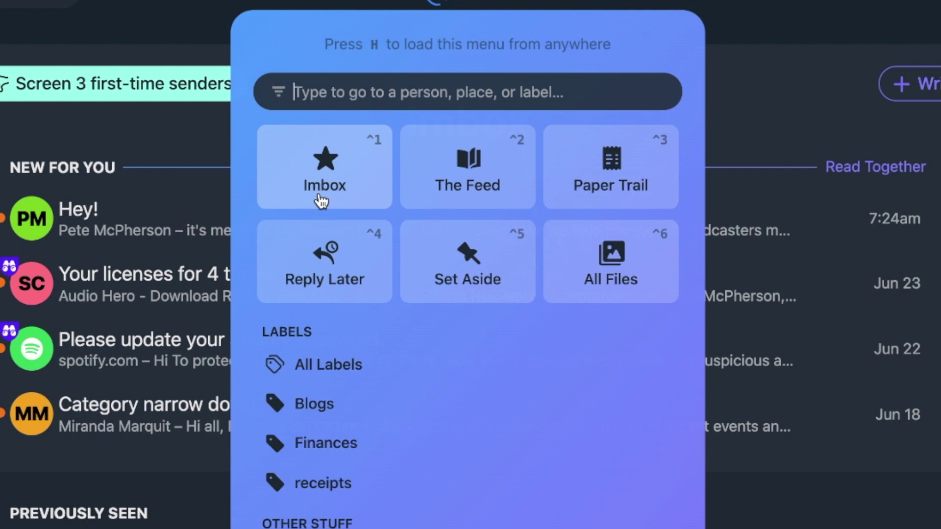
pyautogui.click(468, 178)
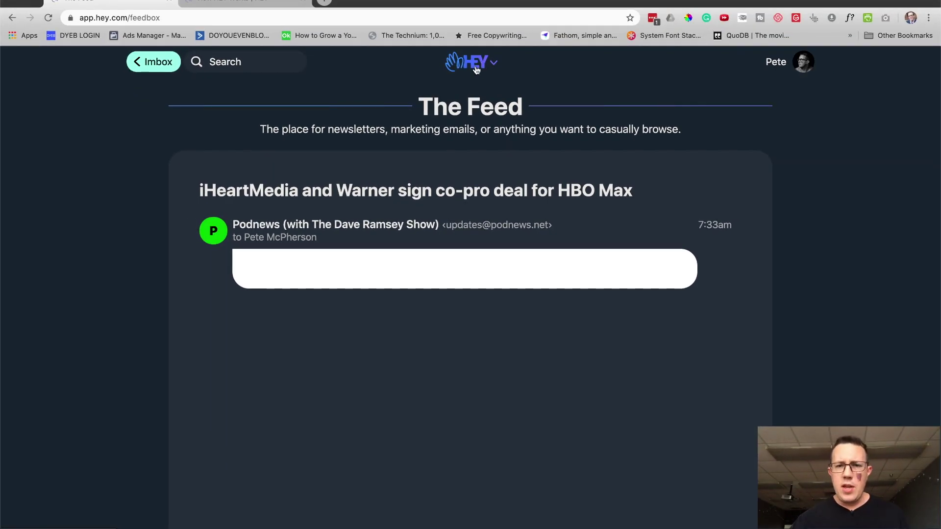
pyautogui.click(491, 63)
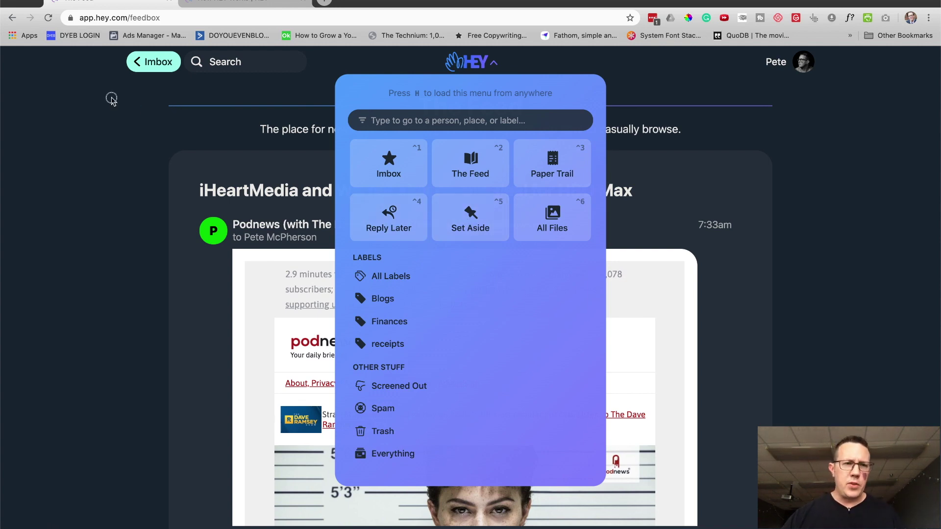
pyautogui.press('Escape')
pyautogui.click(153, 66)
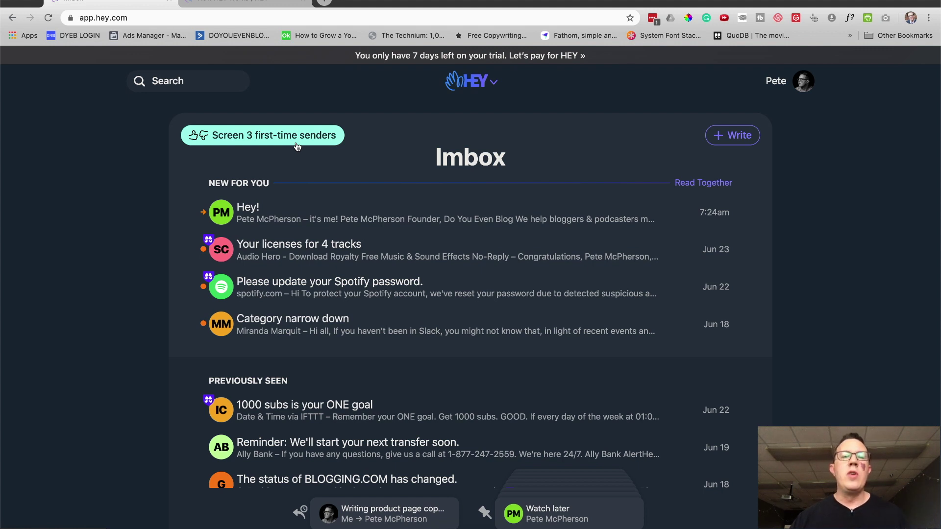
# Approve all three first-time senders in The Screener, with their emails delivered to the Imbox
pyautogui.click(263, 135)
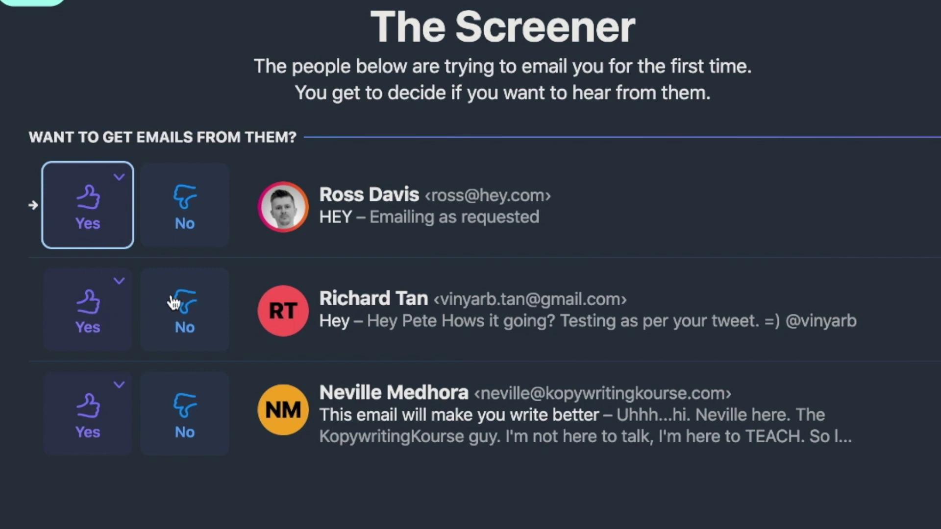
pyautogui.click(77, 328)
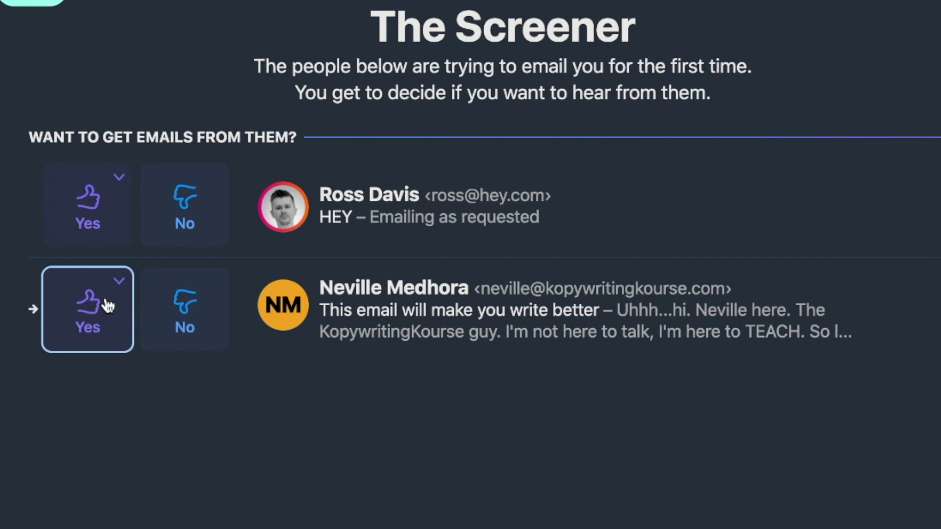
pyautogui.click(117, 282)
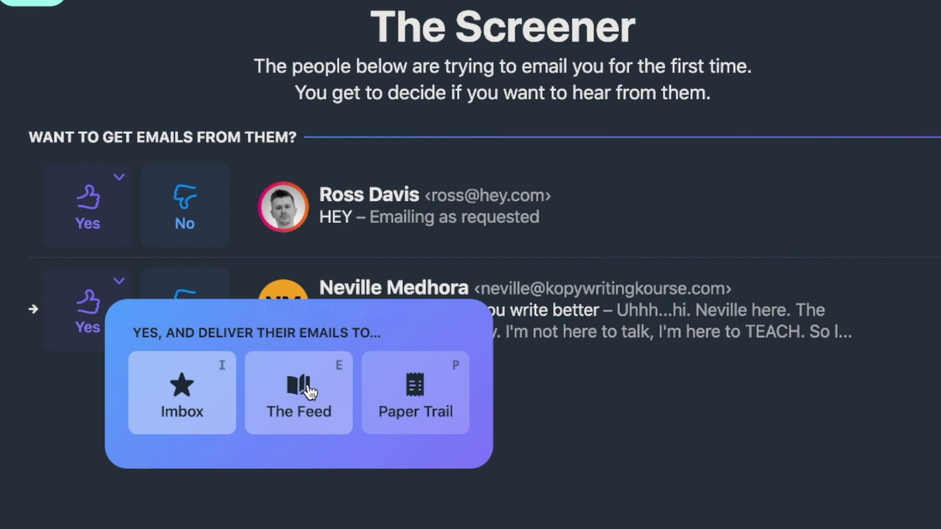
pyautogui.click(36, 372)
pyautogui.click(96, 317)
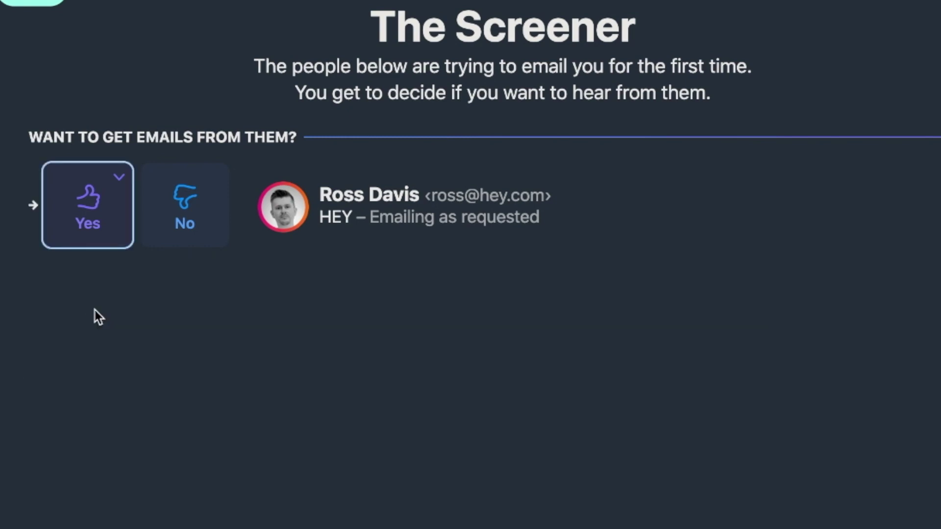
pyautogui.click(87, 201)
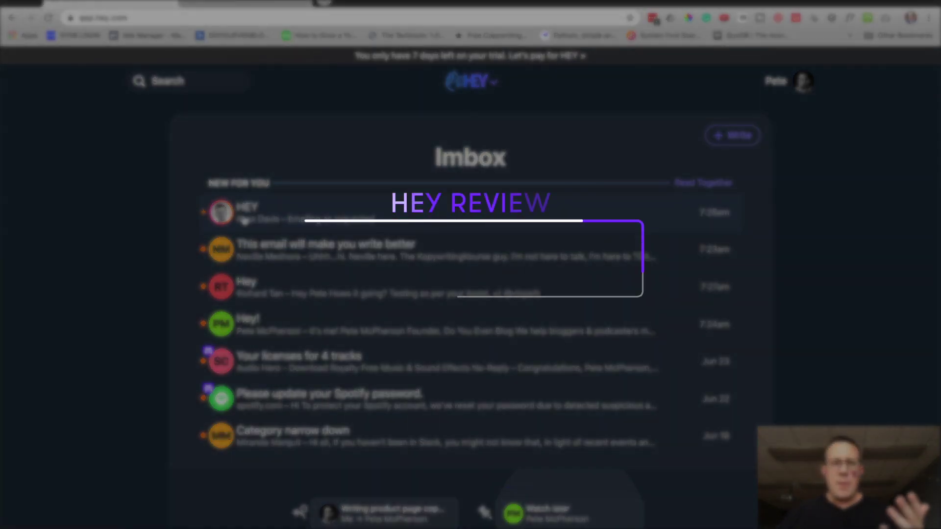
# Select the message "This email will make you write better" to view the bulk actions, and clear the selection
pyautogui.moveTo(225, 252)
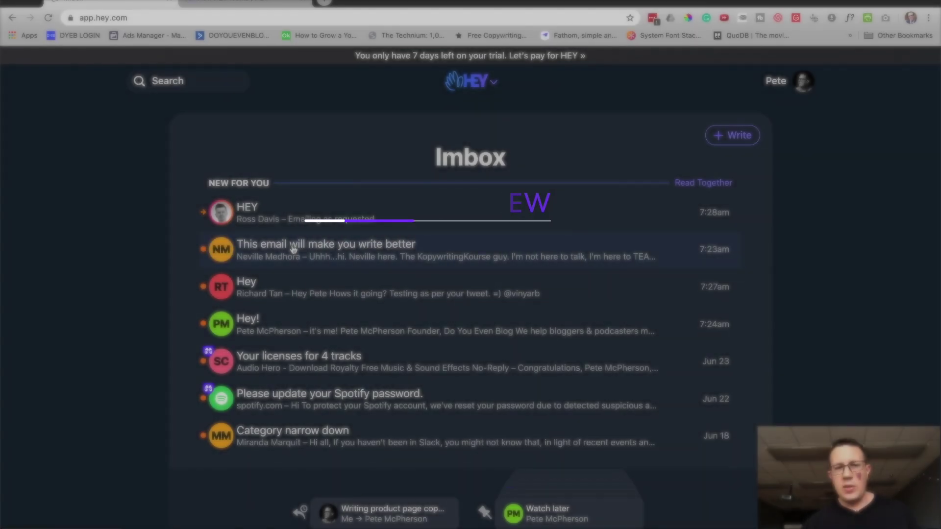
pyautogui.click(219, 256)
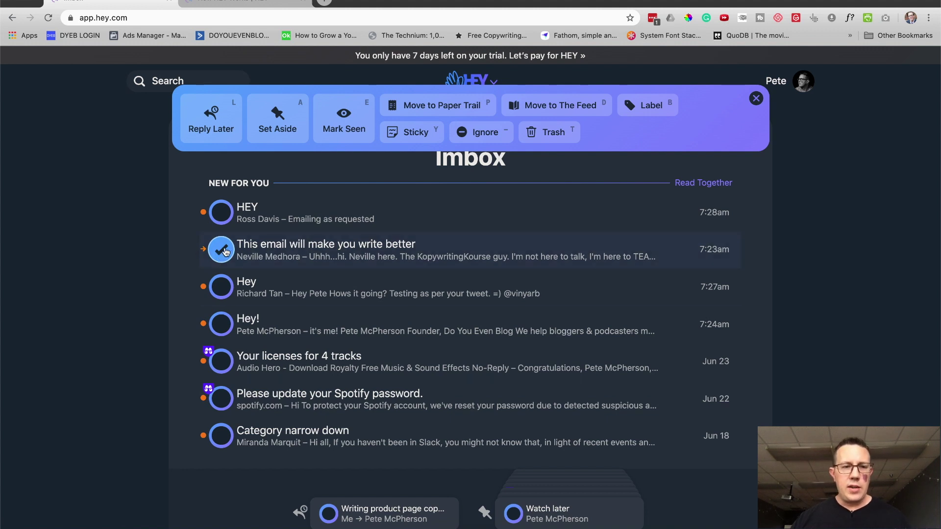
pyautogui.click(221, 285)
pyautogui.click(221, 284)
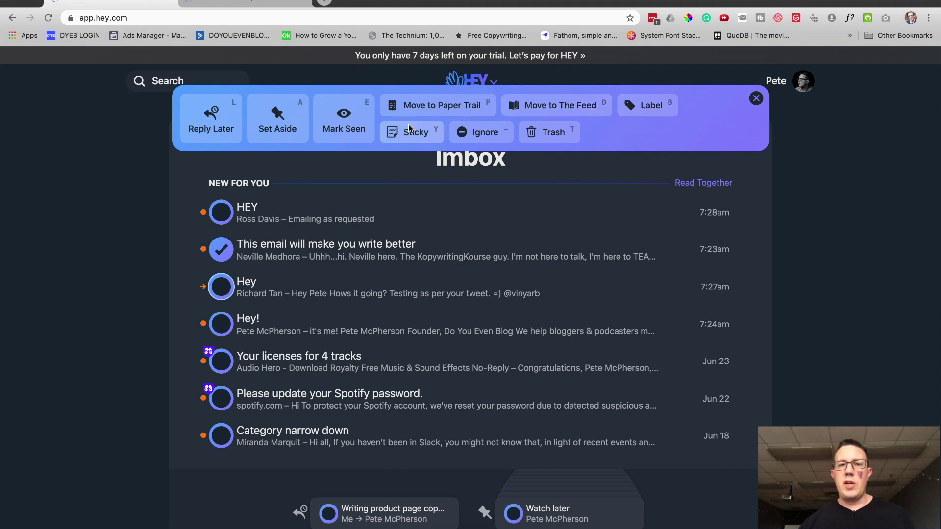
pyautogui.click(221, 250)
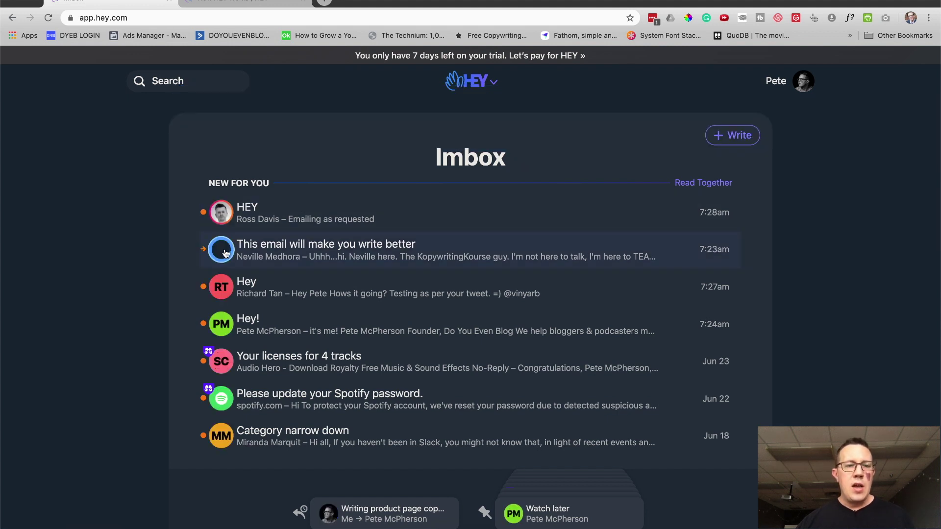
# Open the email "This email will make you write better", skim its text and view its thread options
pyautogui.click(276, 247)
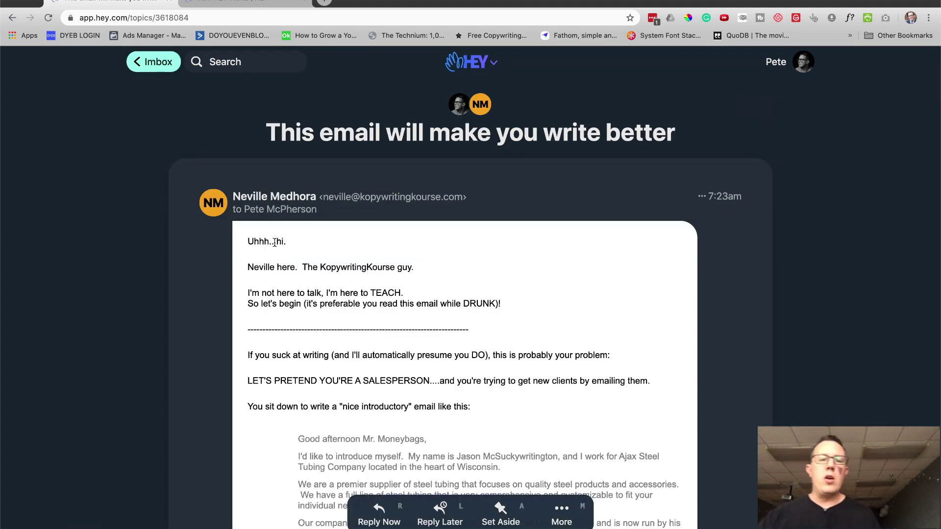
pyautogui.scroll(-5, 275, 242)
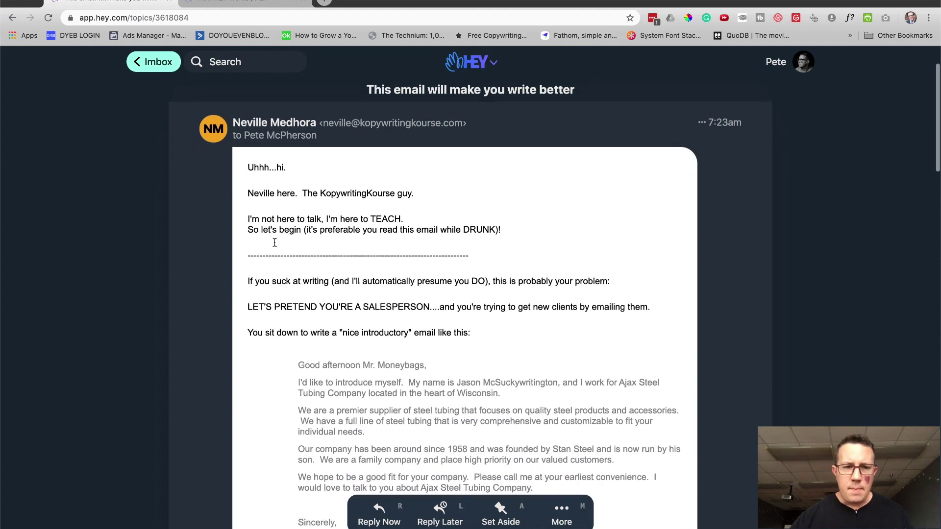
pyautogui.scroll(5, 274, 242)
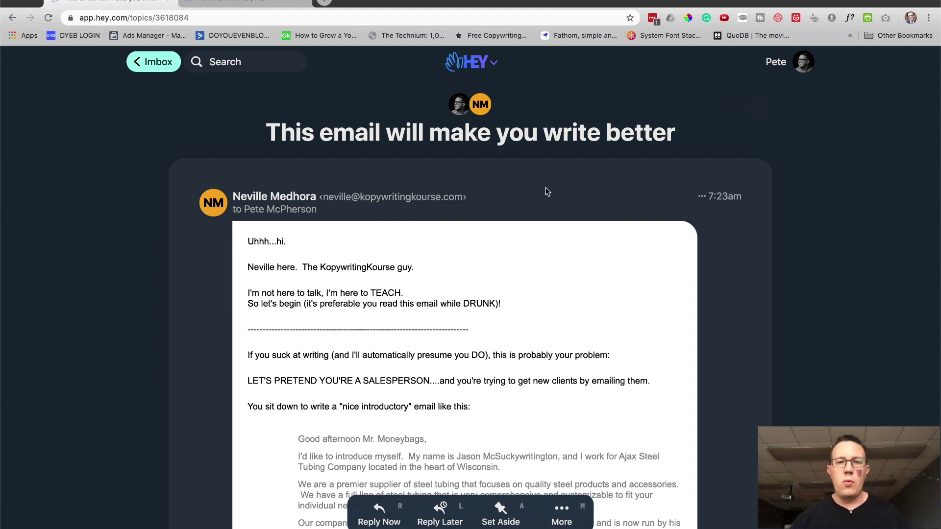
pyautogui.scroll(-1, 427, 200)
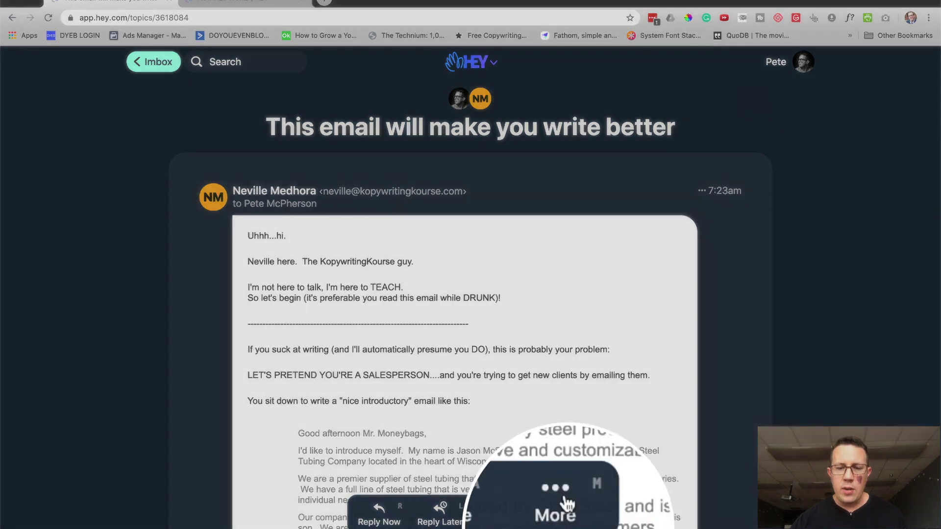
pyautogui.click(563, 514)
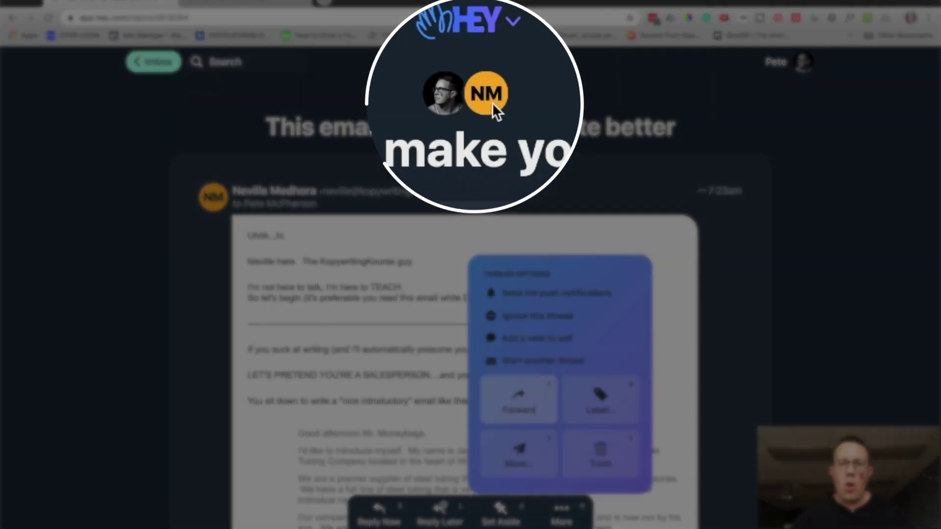
# On the contact page of the email's sender, deliver their emails to The Feed and autofile them in Blogs
pyautogui.click(492, 103)
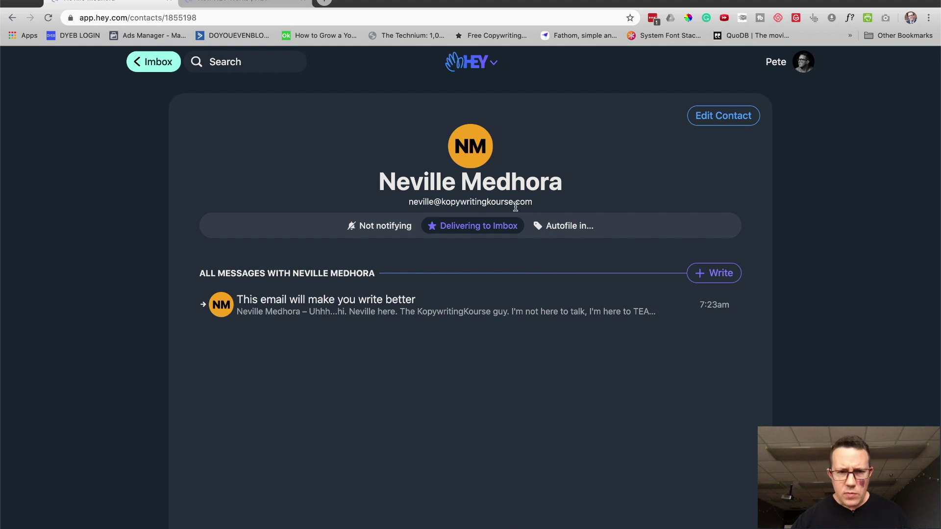
pyautogui.click(475, 228)
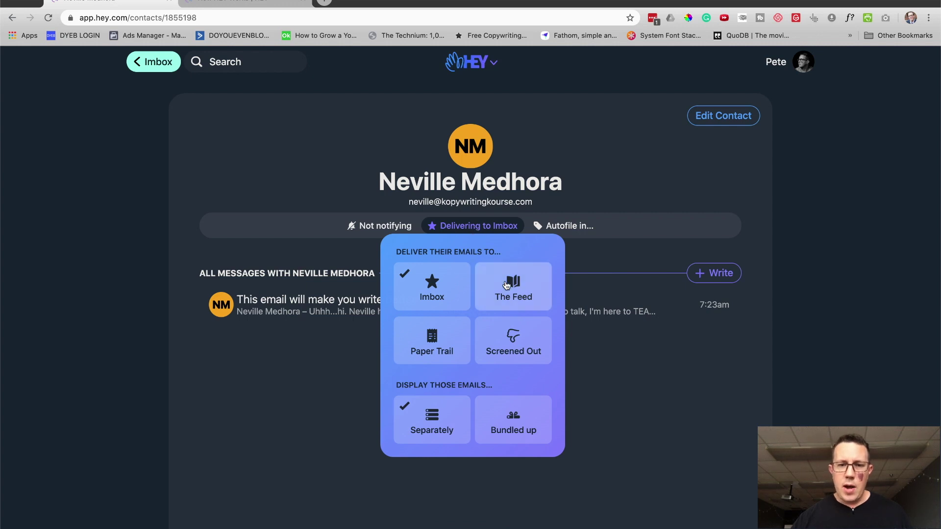
pyautogui.click(506, 286)
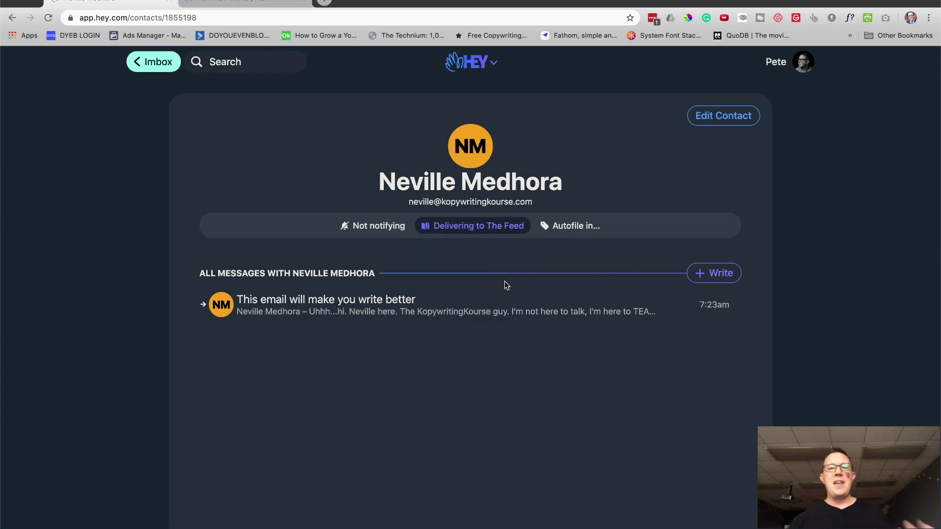
pyautogui.click(567, 223)
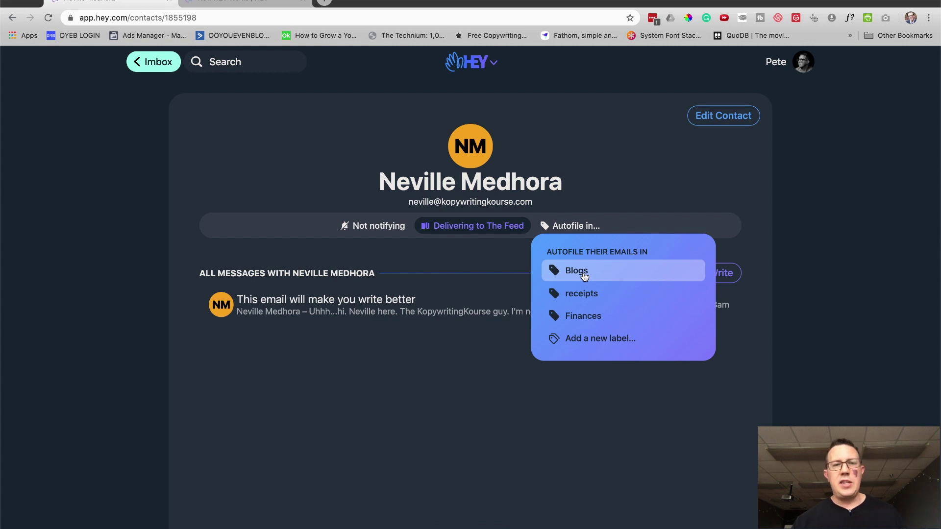
pyautogui.click(577, 271)
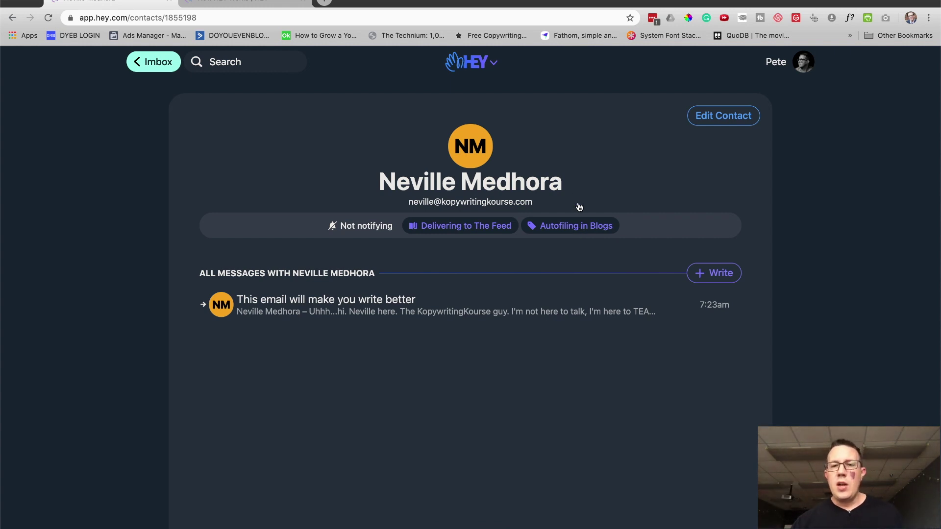
# Remove the Blogs autofile label from the contact and return to the Imbox
pyautogui.click(581, 231)
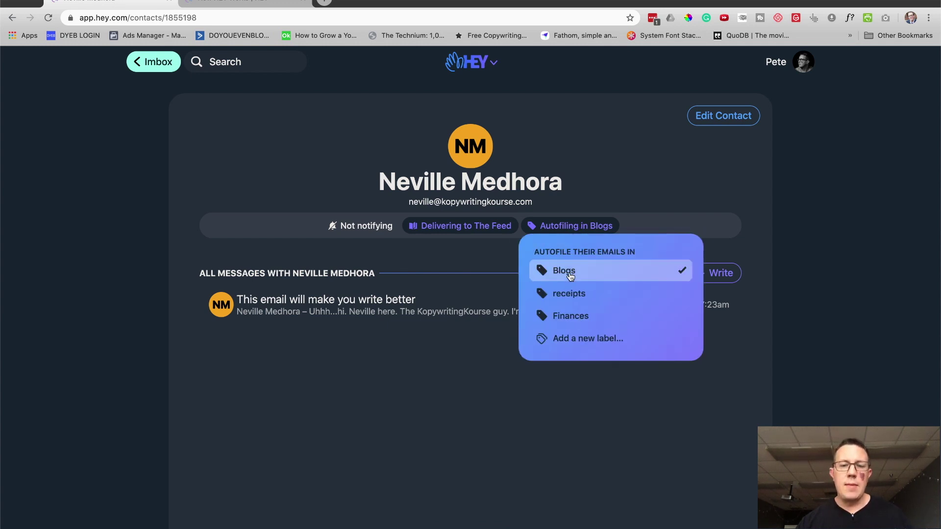
pyautogui.click(570, 275)
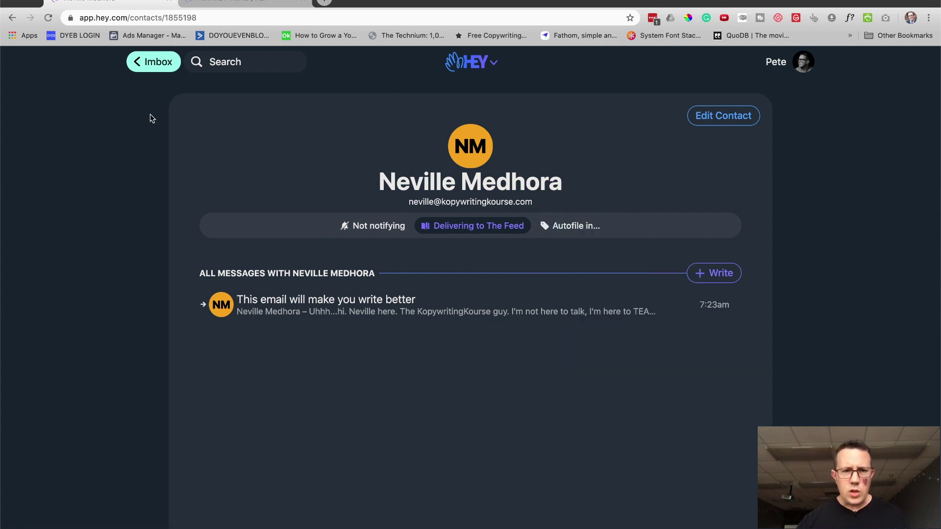
pyautogui.click(155, 66)
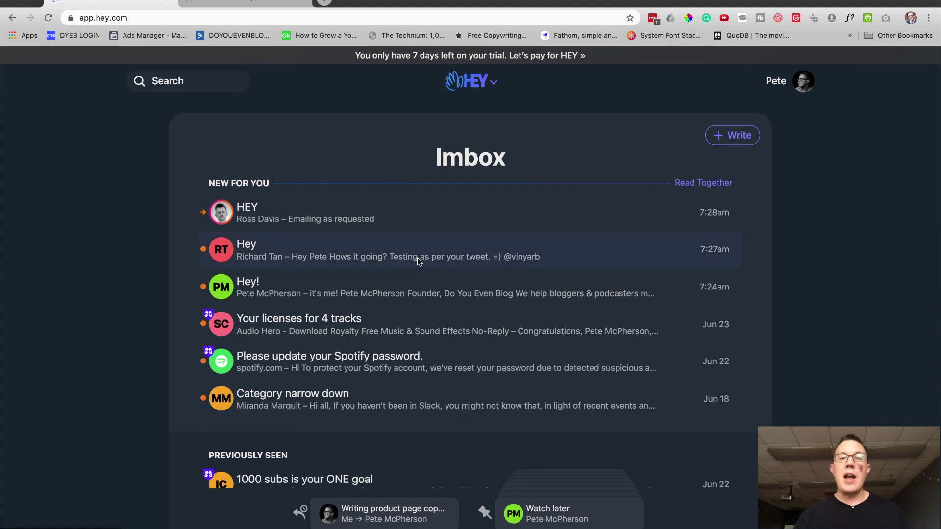
# Open The Feed and browse its newsletters and notification emails
pyautogui.click(480, 89)
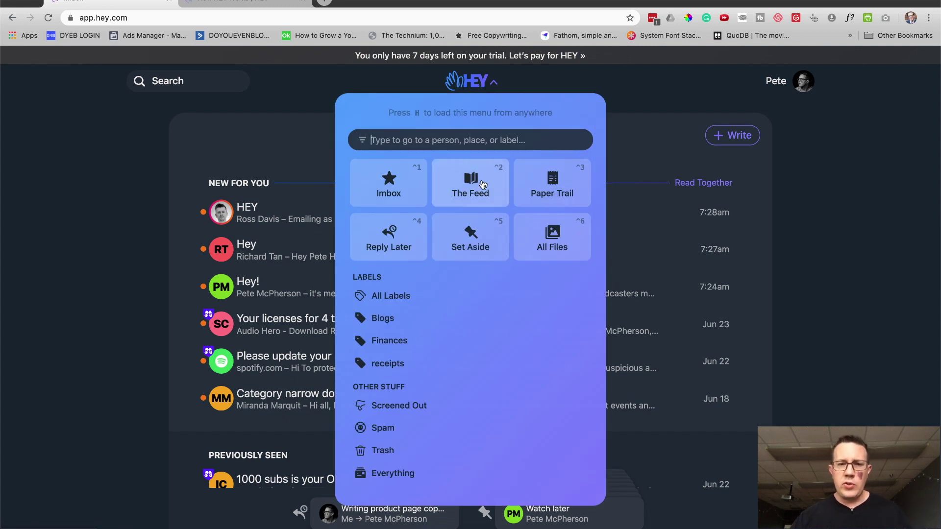
pyautogui.click(482, 184)
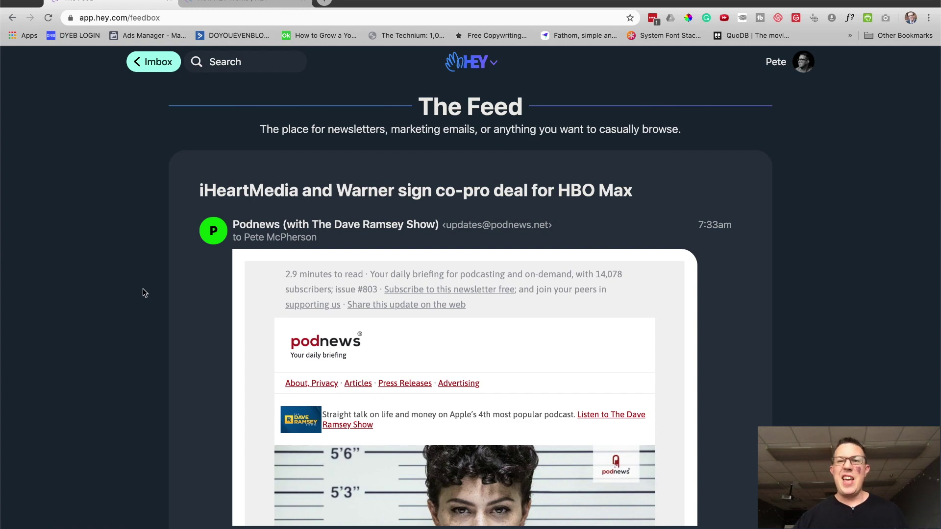
pyautogui.scroll(-6, 143, 289)
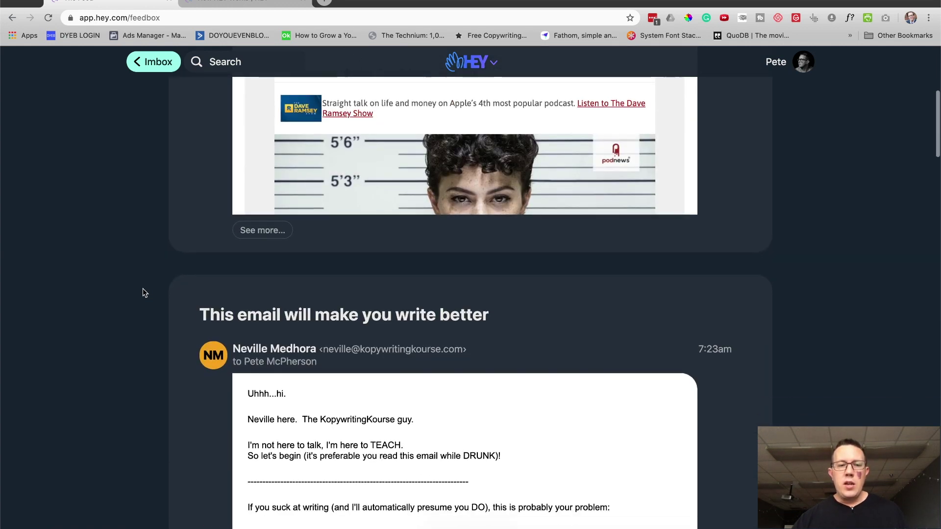
pyautogui.scroll(-10, 143, 289)
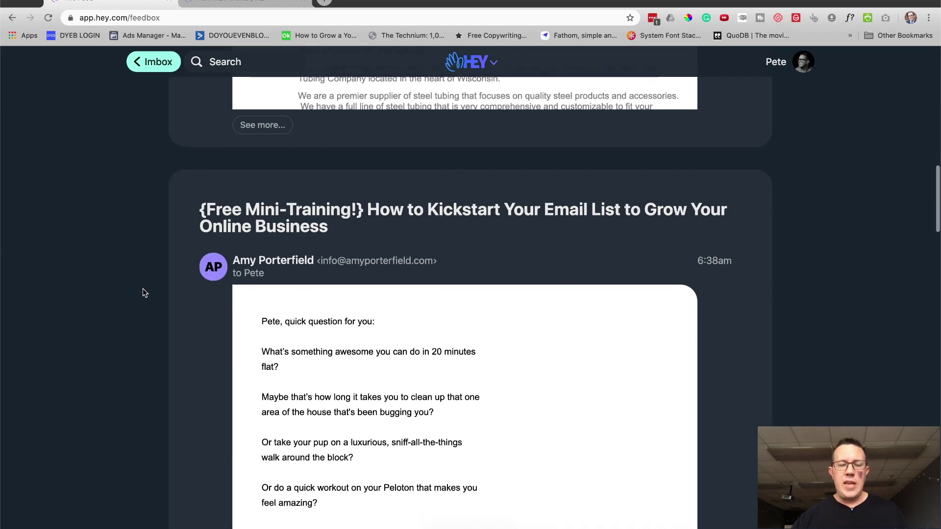
pyautogui.scroll(-10, 142, 288)
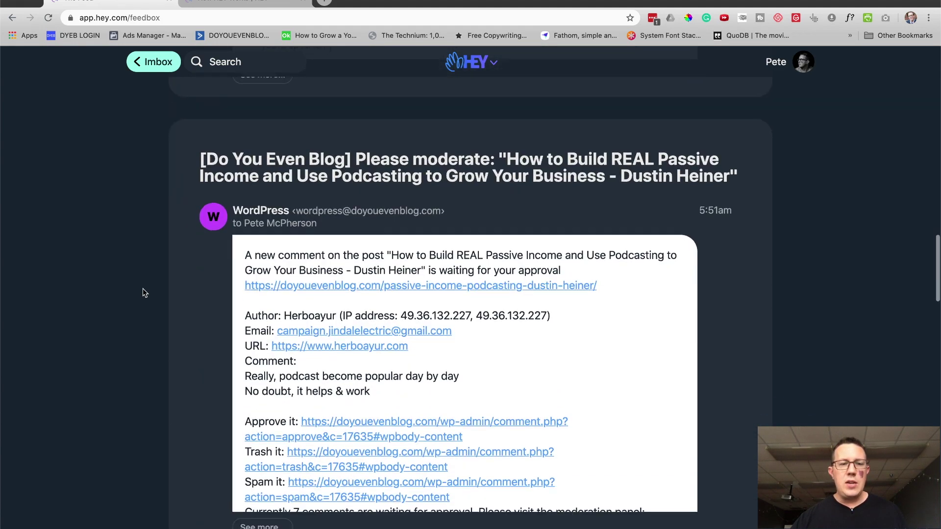
pyautogui.scroll(-6, 142, 289)
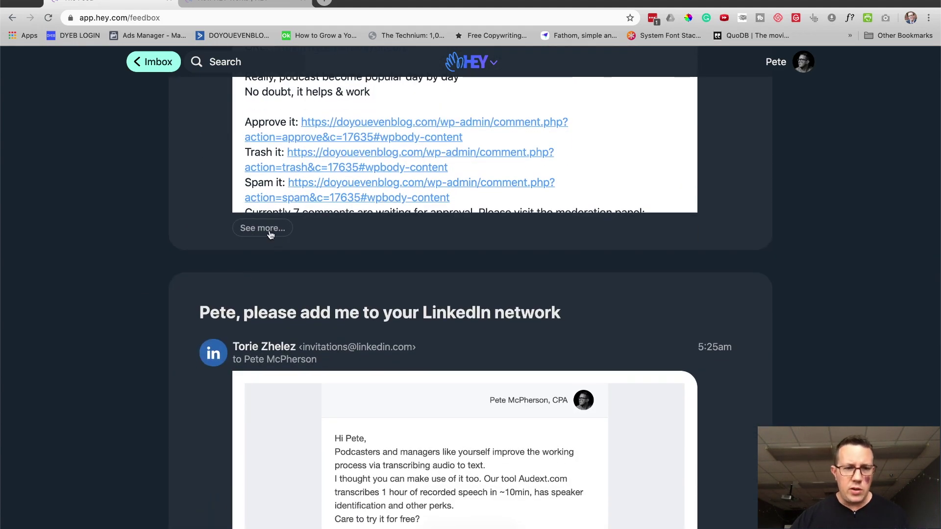
# Expand the full text of "This email will make you write better" in The Feed, and skim through it and the emails below
pyautogui.scroll(20, 270, 235)
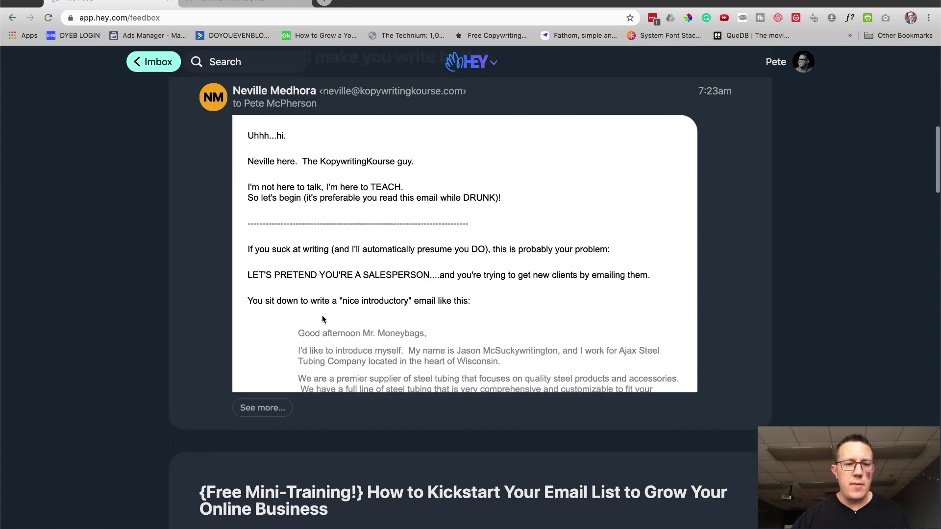
pyautogui.click(262, 409)
pyautogui.scroll(-20, 263, 414)
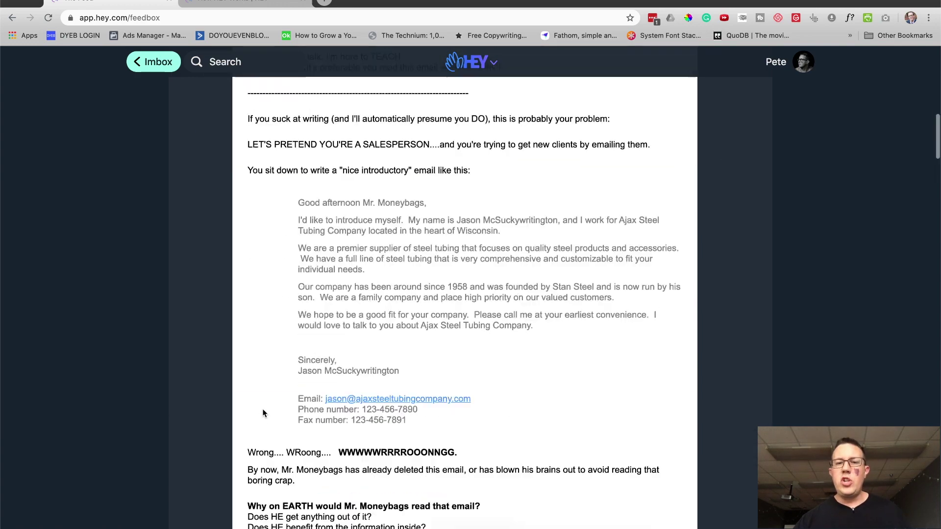
pyautogui.scroll(-20, 262, 413)
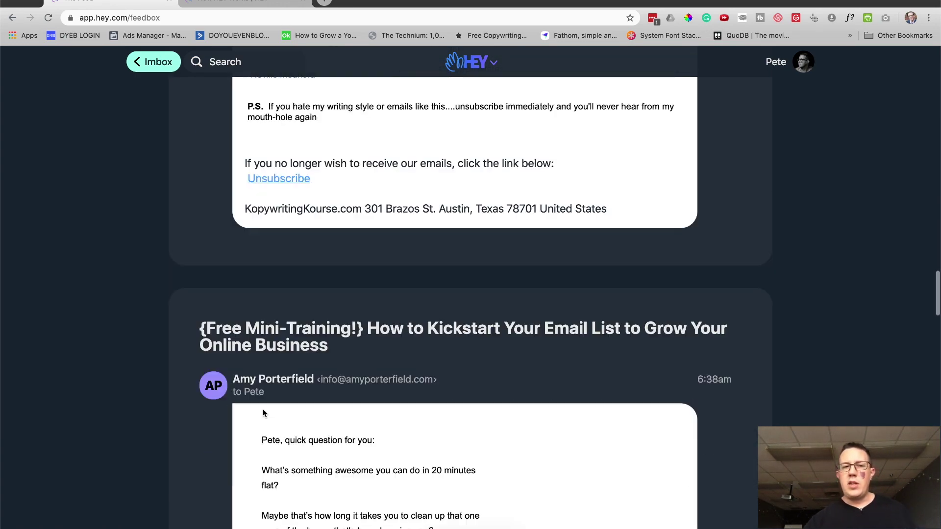
pyautogui.scroll(-15, 264, 413)
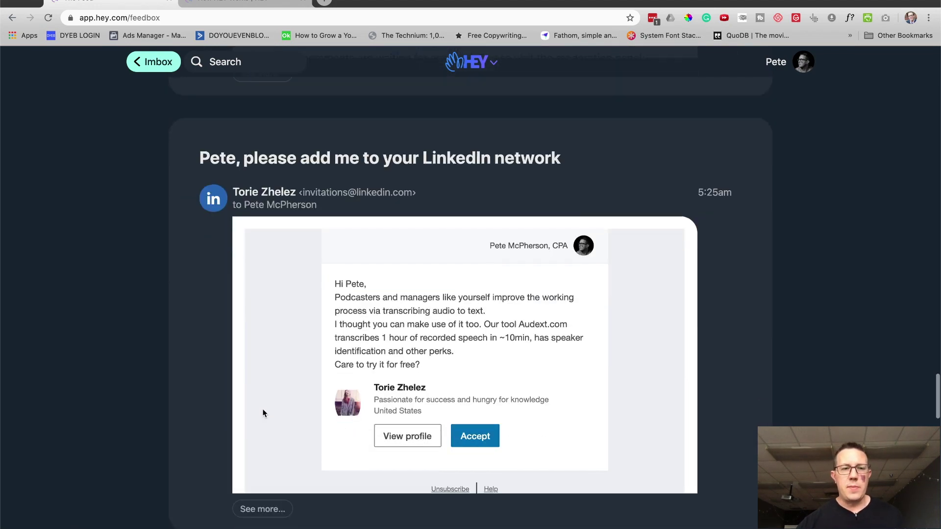
pyautogui.scroll(-8, 264, 413)
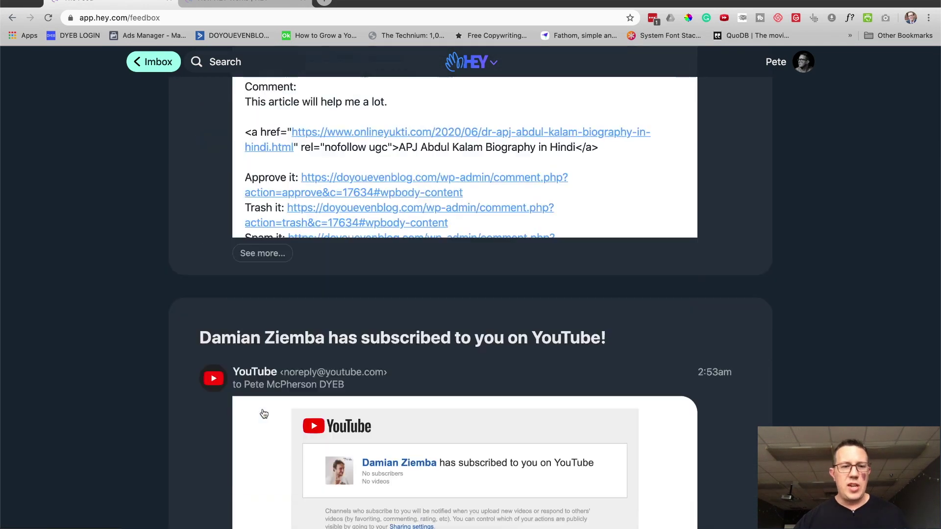
pyautogui.scroll(-10, 340, 272)
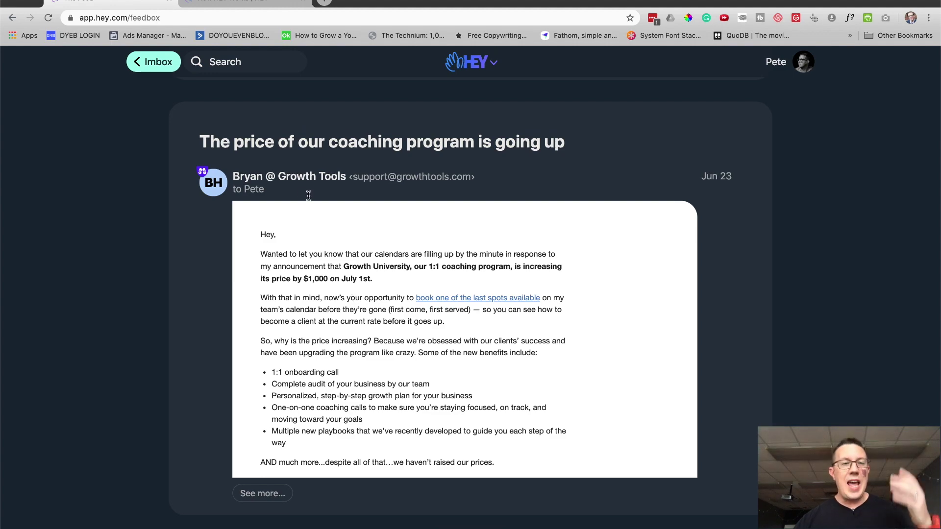
pyautogui.scroll(-20, 418, 280)
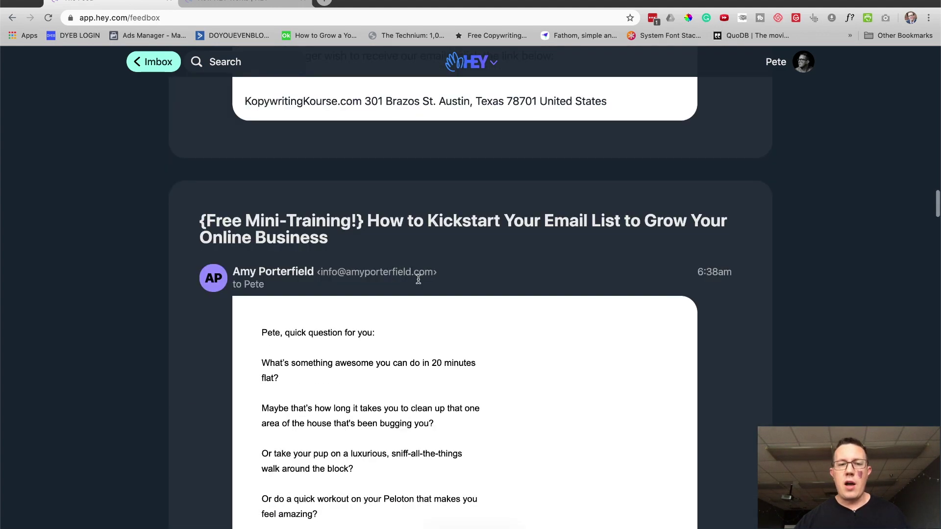
# Open the contact page of the sender of "This email will make you write better" and review the delivery and autofile options
pyautogui.scroll(20, 418, 279)
pyautogui.scroll(-6, 420, 283)
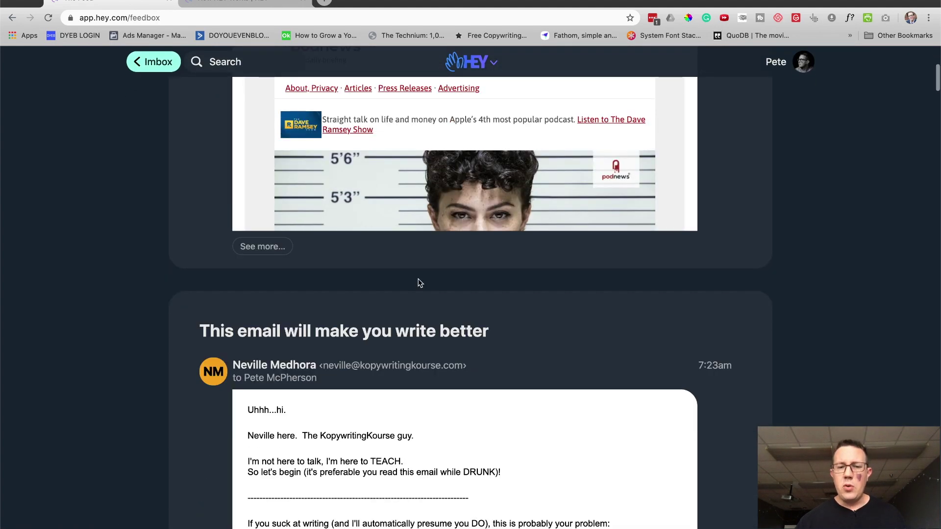
pyautogui.scroll(-2, 419, 281)
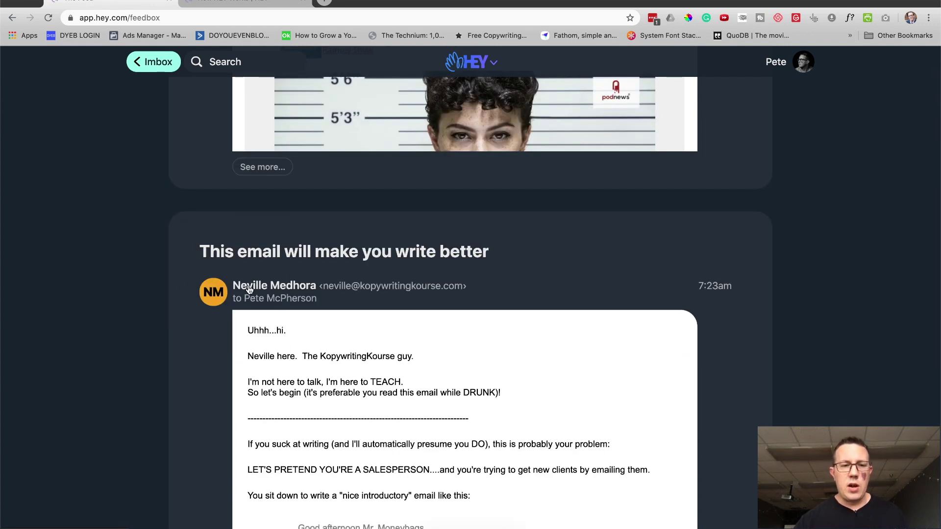
pyautogui.click(249, 290)
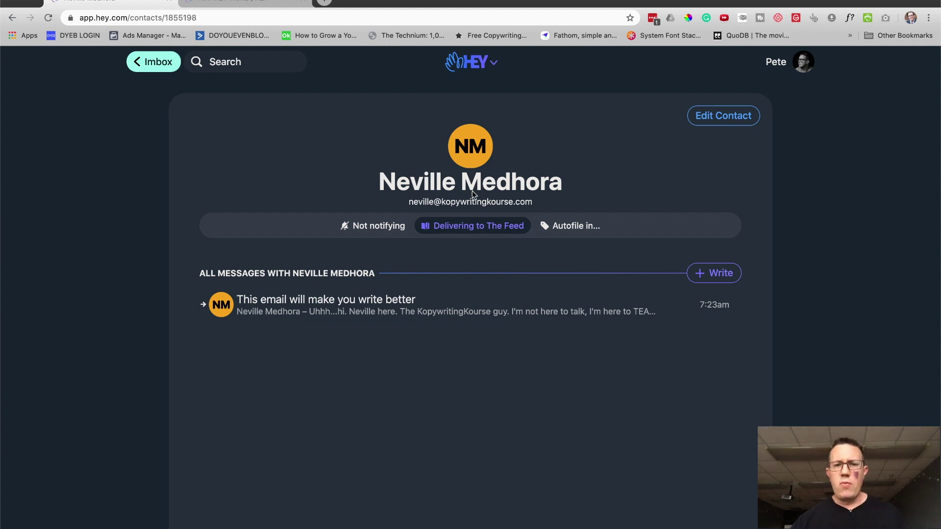
pyautogui.click(441, 229)
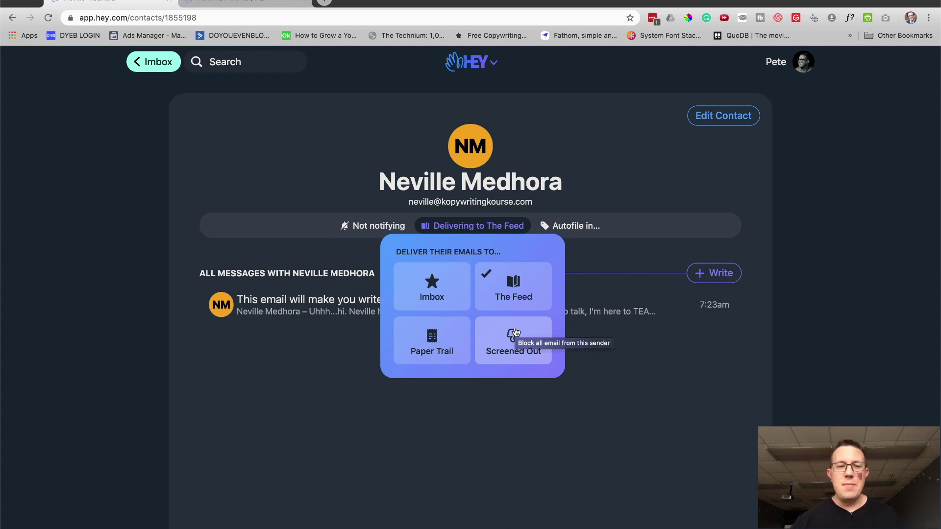
pyautogui.click(592, 249)
pyautogui.click(578, 226)
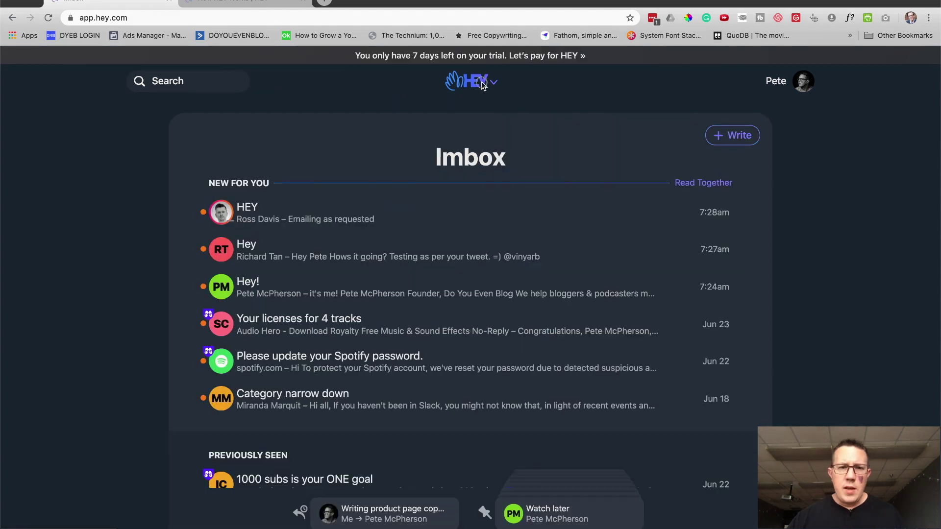
# Open the Paper Trail and look over its receipts, confirmations and other transactional emails
pyautogui.click(483, 83)
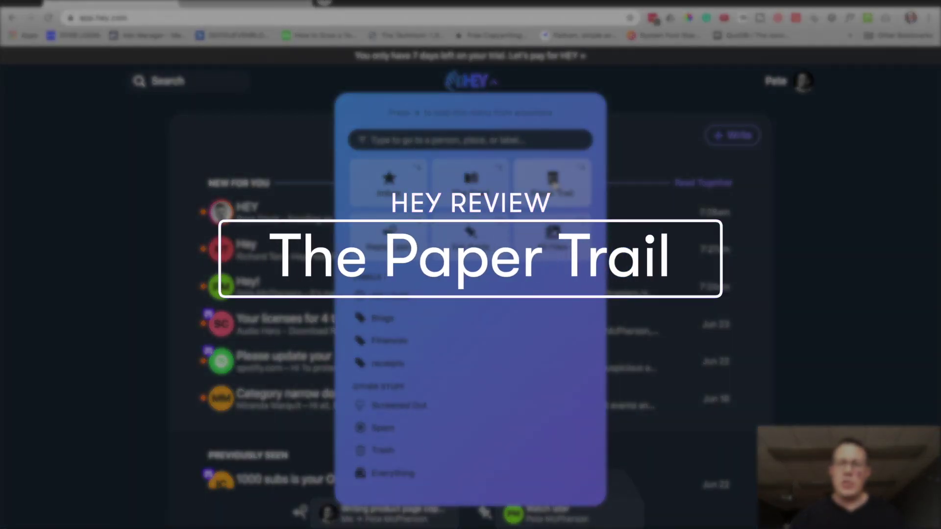
pyautogui.click(553, 184)
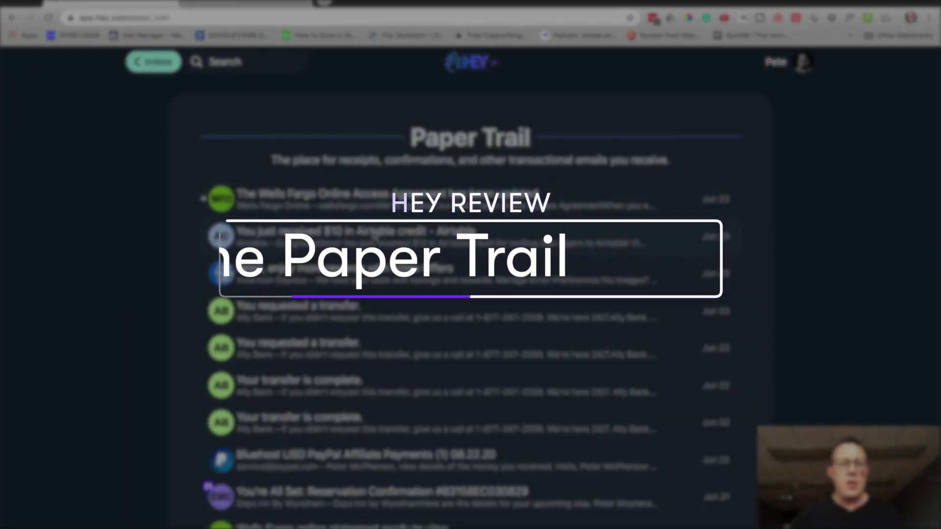
pyautogui.scroll(-2, 343, 396)
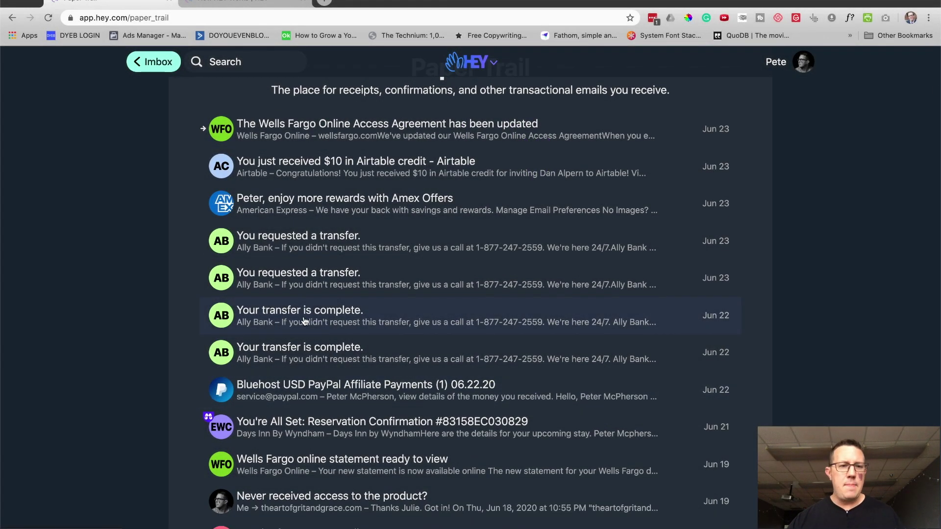
pyautogui.scroll(2, 304, 321)
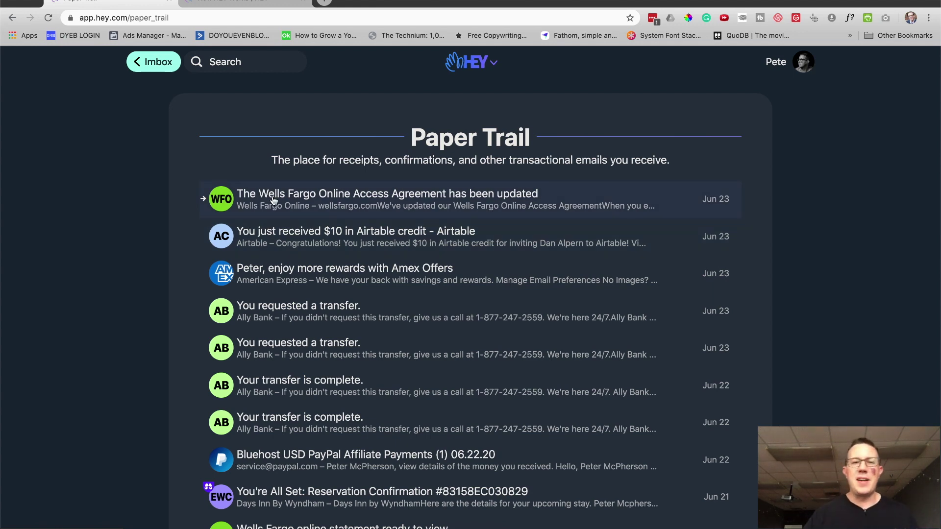
pyautogui.scroll(-5, 273, 200)
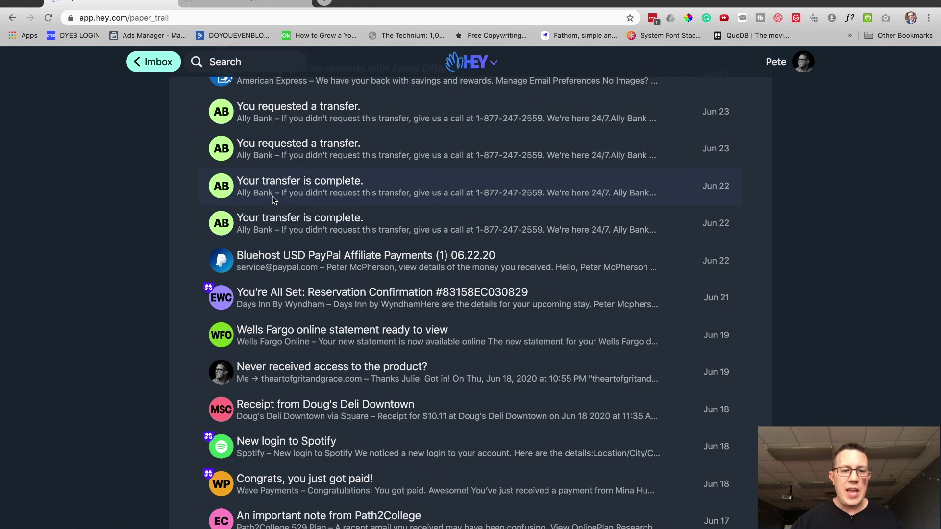
pyautogui.scroll(5, 274, 199)
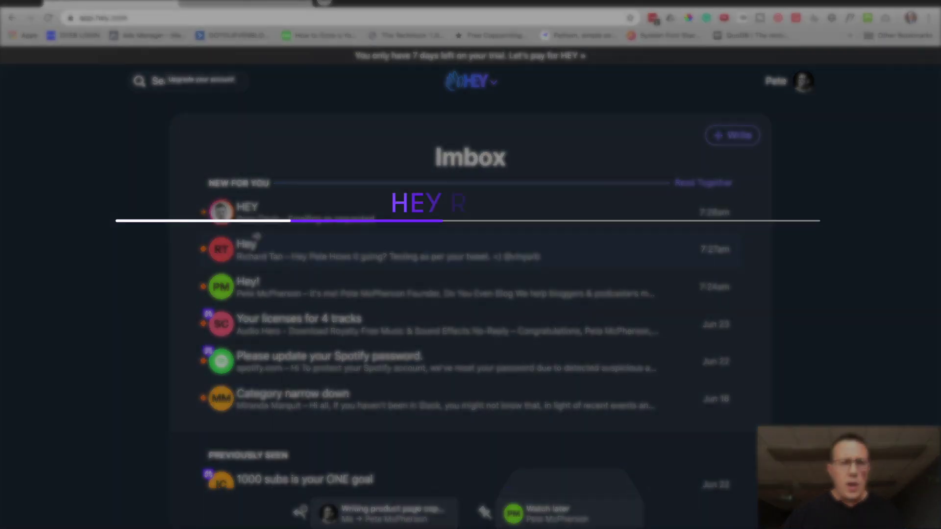
# Look over the new and previously seen emails in the Imbox
pyautogui.scroll(-1, 428, 348)
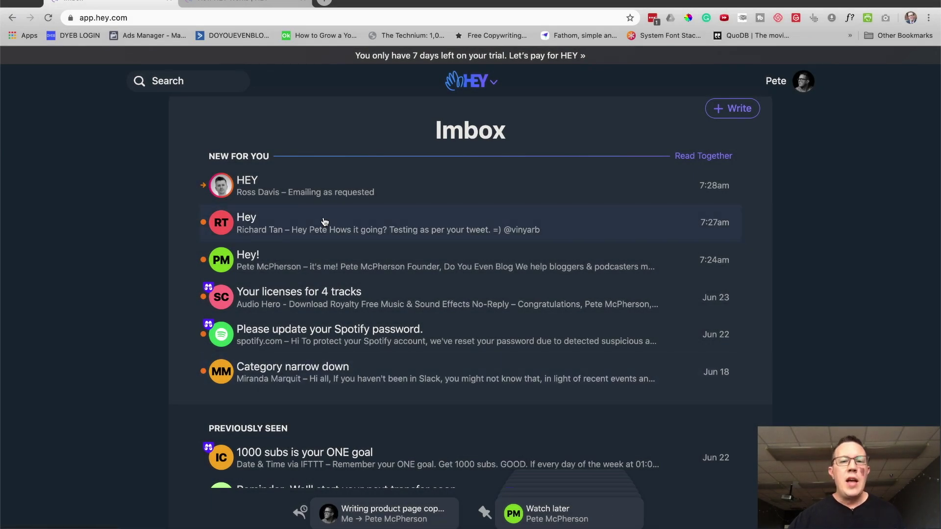
pyautogui.scroll(-5, 324, 222)
pyautogui.scroll(5, 320, 230)
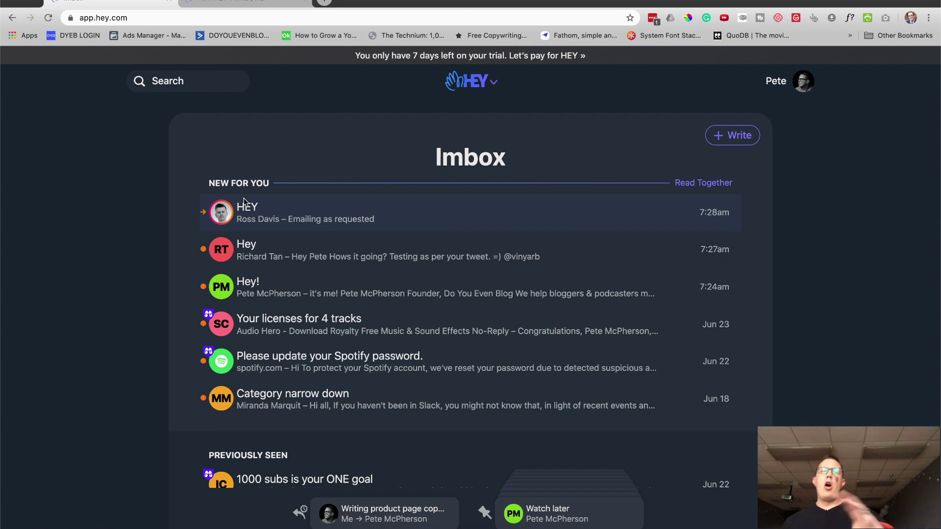
pyautogui.scroll(-1, 244, 202)
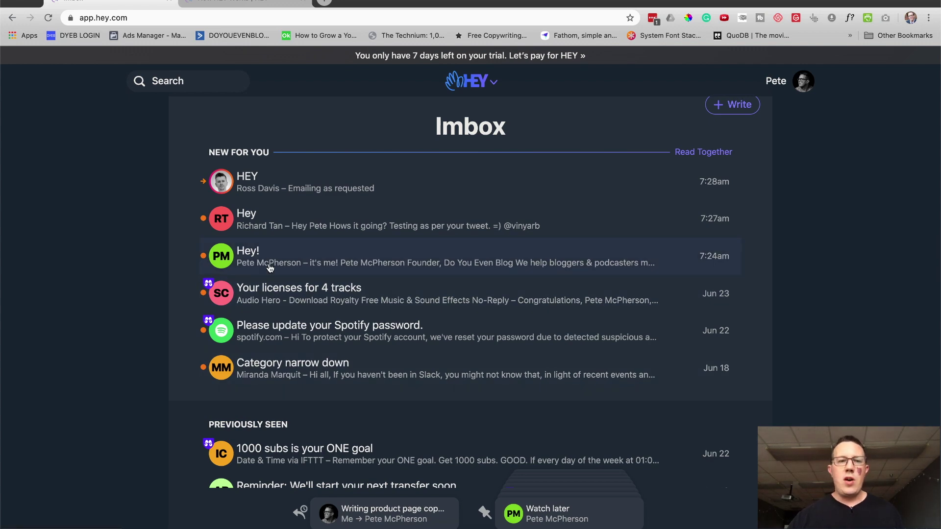
pyautogui.scroll(-5, 270, 268)
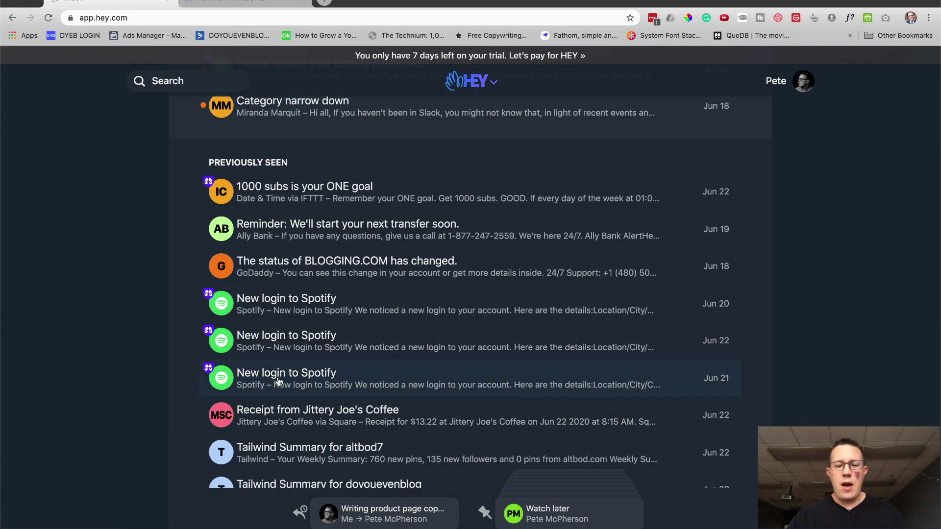
pyautogui.hotkey('ctrl', 't')
pyautogui.write('g')
pyautogui.write('https://mail.google.com/mail/u/1/#inbox')
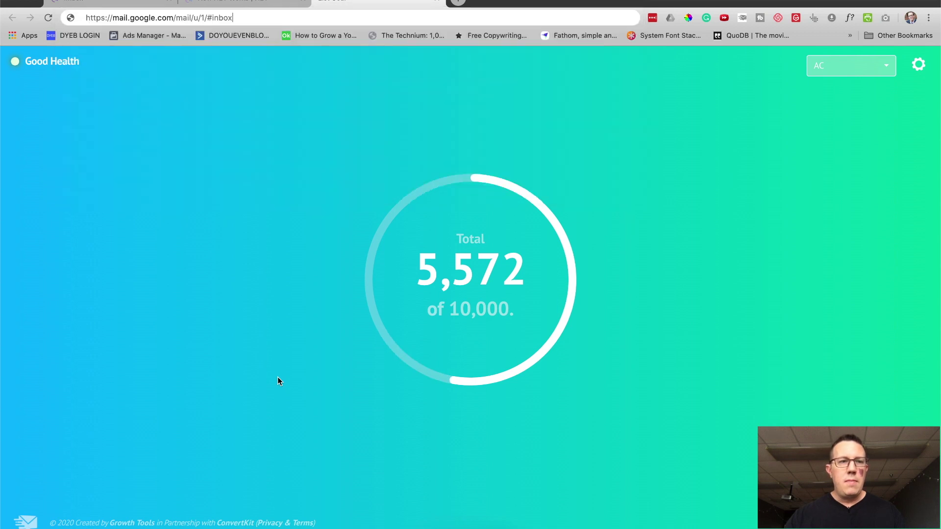
pyautogui.press('Return')
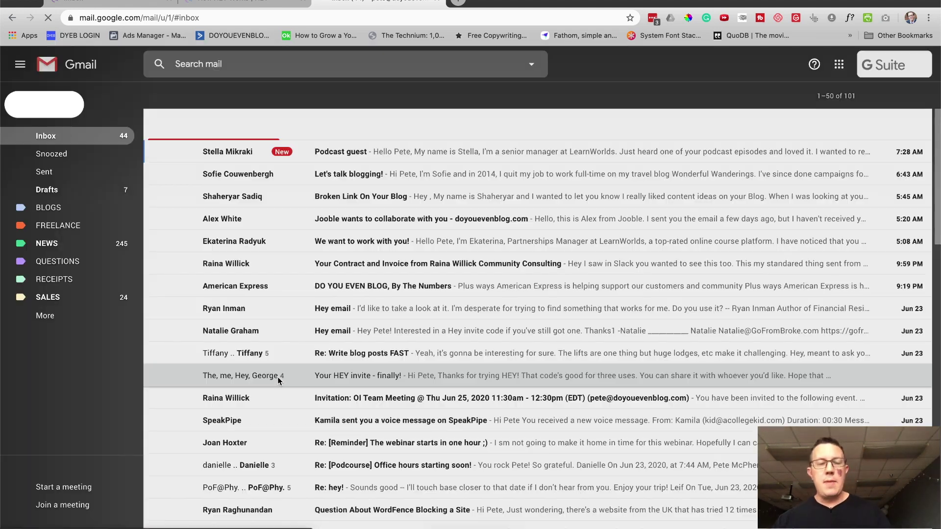
pyautogui.press('super+1')
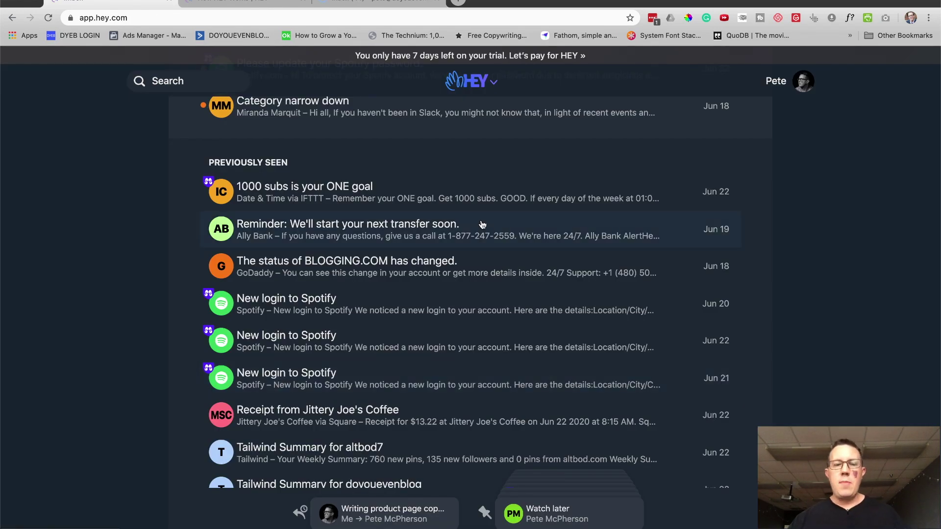
pyautogui.press('super+3')
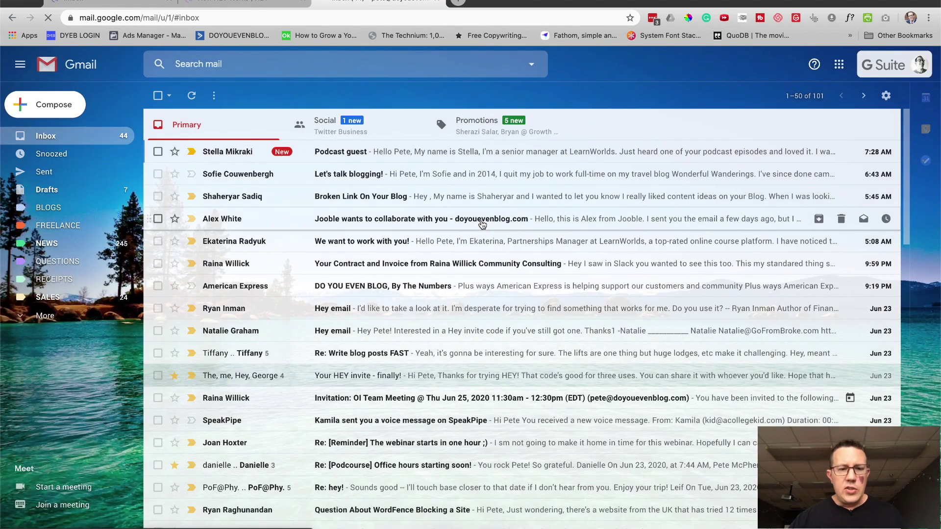
# Look through the first page of the Gmail Primary inbox and open the following page of older emails
pyautogui.scroll(-10, 376, 286)
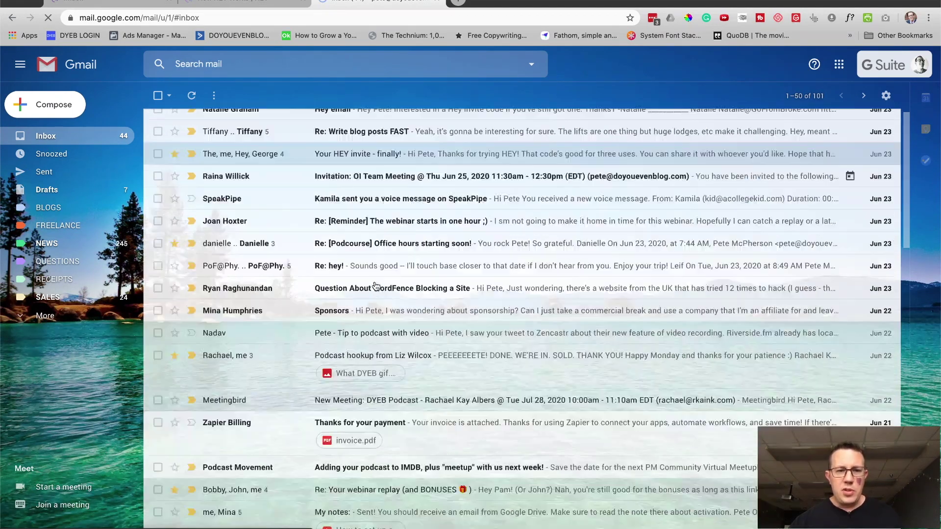
pyautogui.scroll(-10, 376, 287)
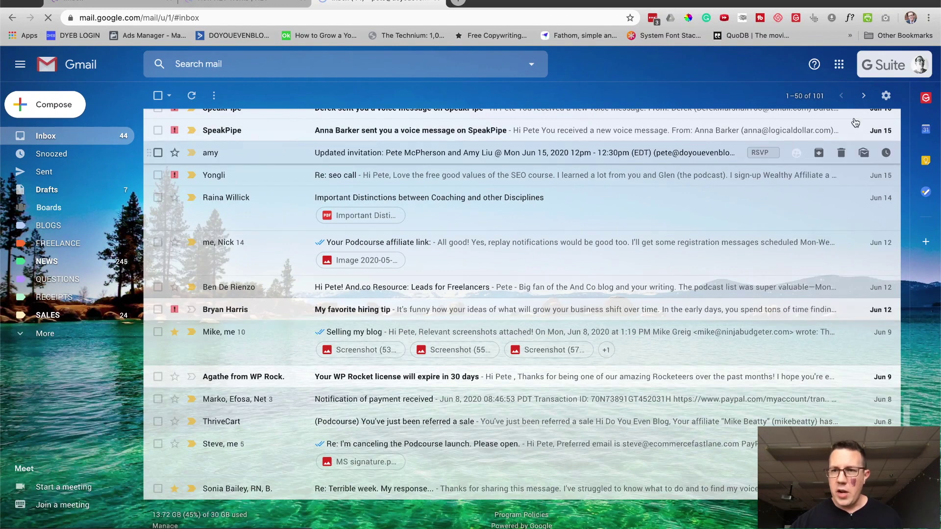
pyautogui.click(864, 95)
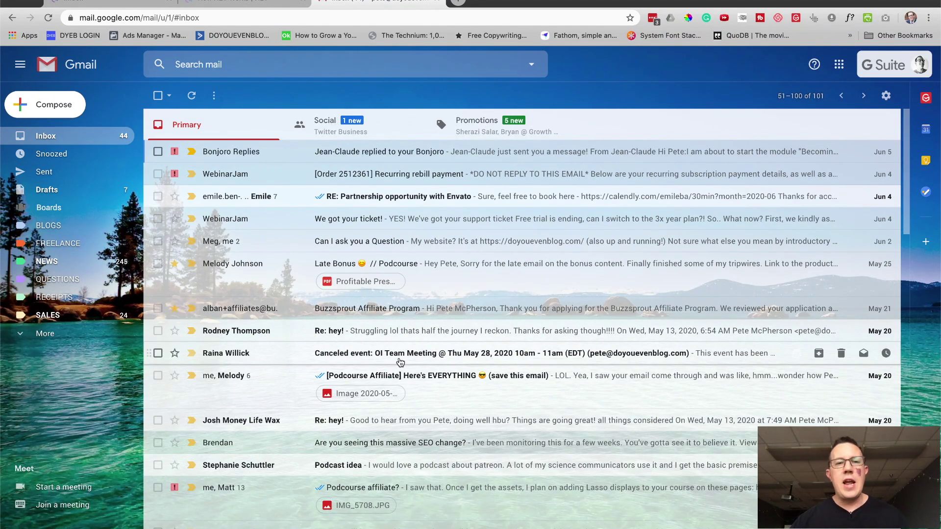
# Switch back to the HEY Imbox, look over its emails, and view the Focus & Reply page before returning to the Imbox
pyautogui.hotkey('ctrl', 'Tab')
pyautogui.scroll(6, 401, 362)
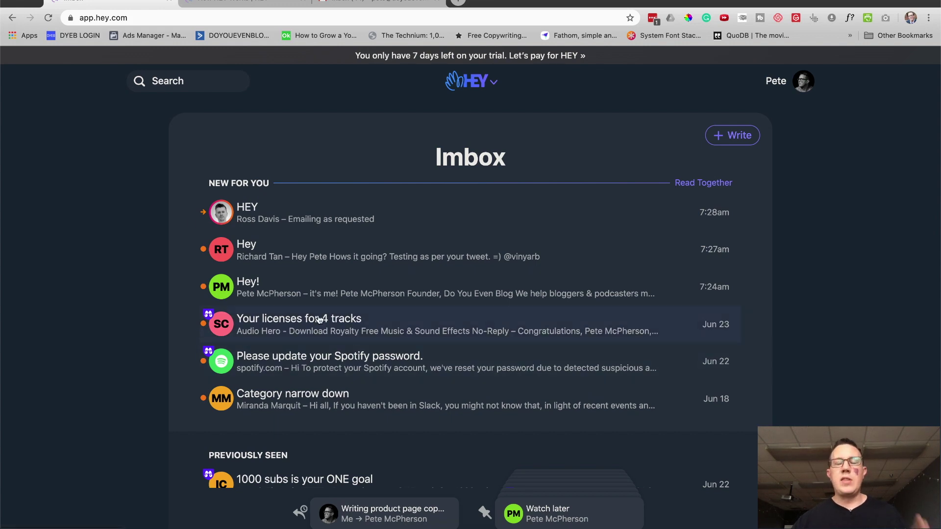
pyautogui.scroll(-7, 319, 319)
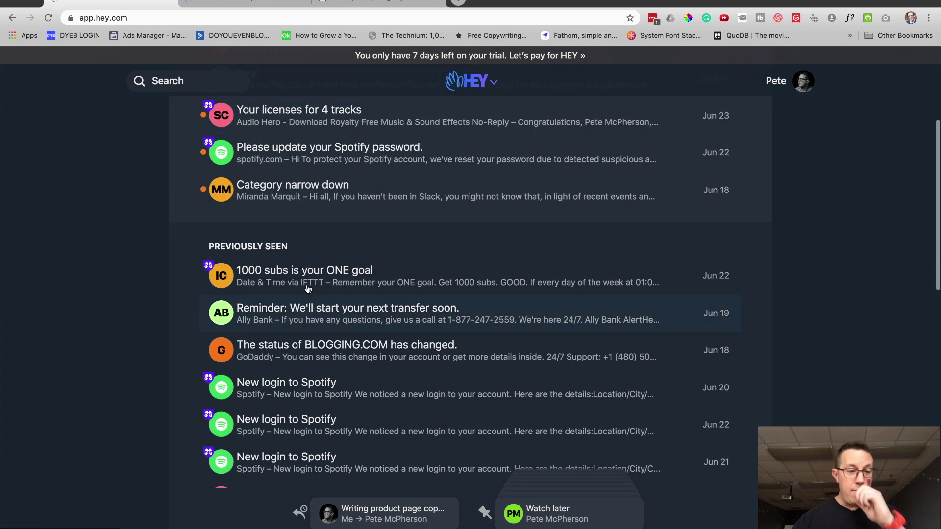
pyautogui.scroll(7, 269, 254)
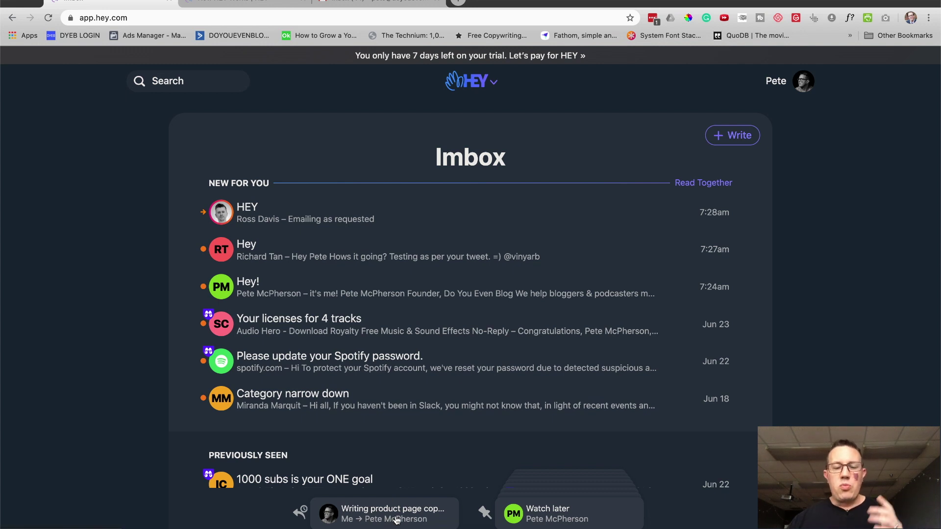
pyautogui.click(300, 515)
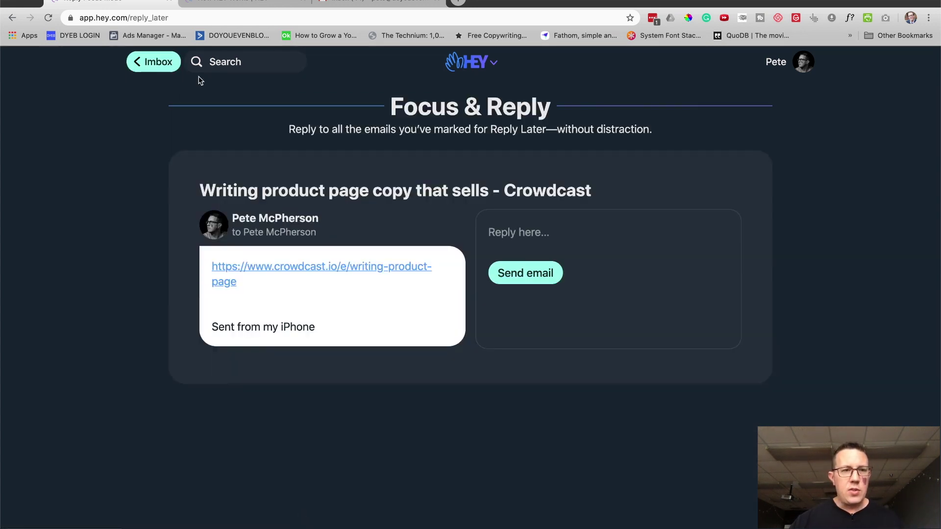
pyautogui.click(145, 59)
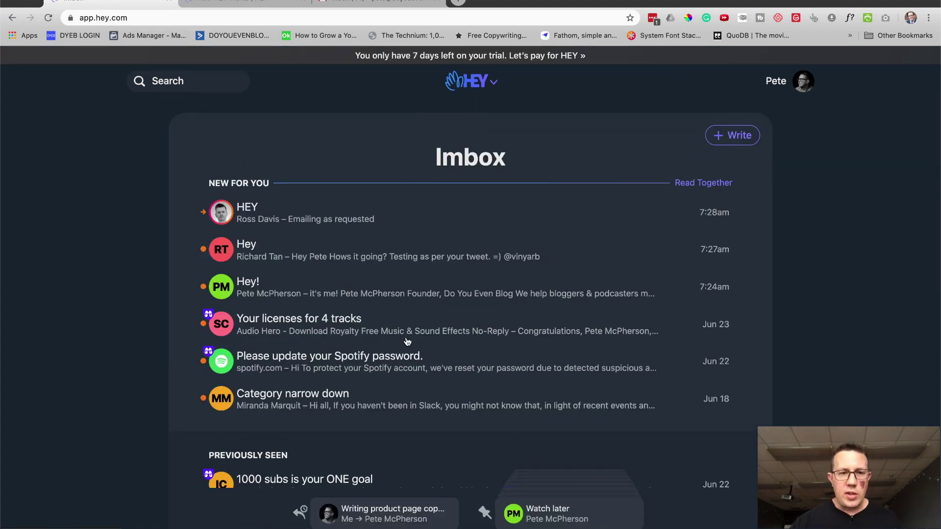
# Mark the 7:28am "HEY" email for Reply Later and view the Reply Later pile
pyautogui.click(317, 222)
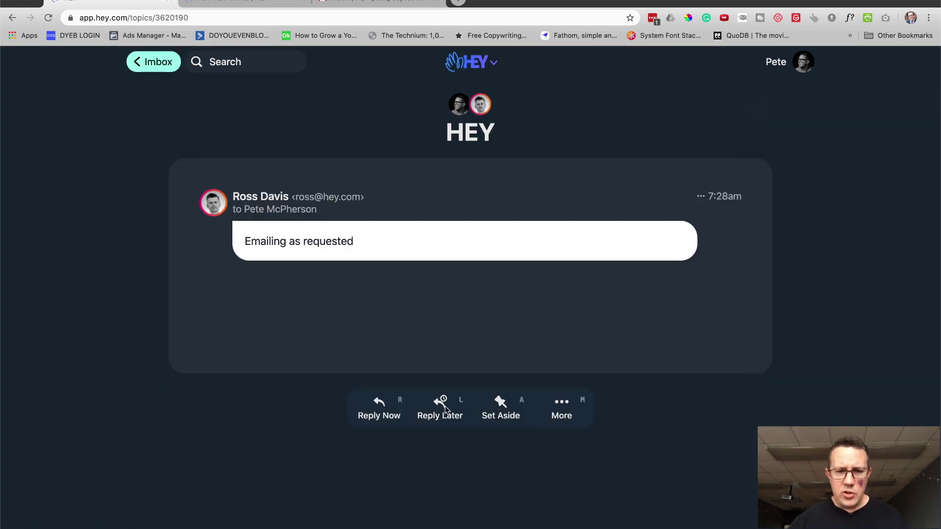
pyautogui.click(446, 409)
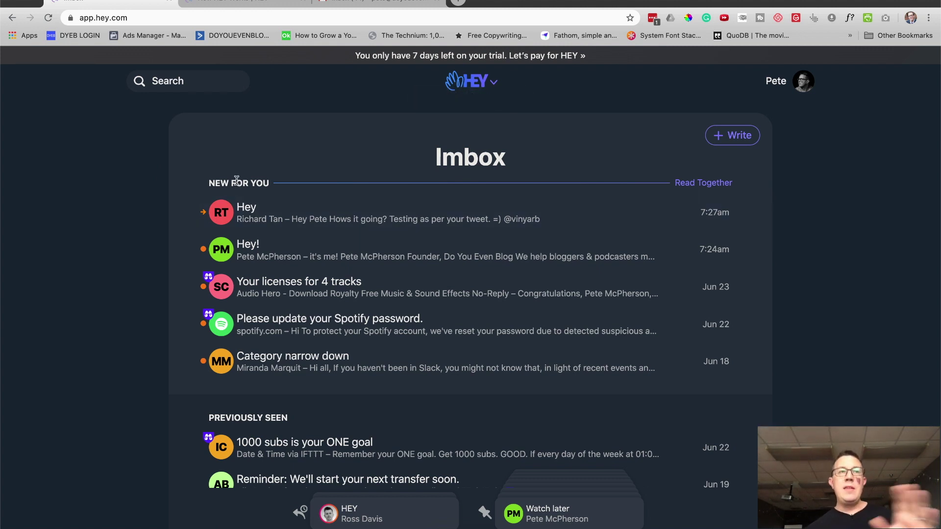
pyautogui.scroll(-1, 275, 304)
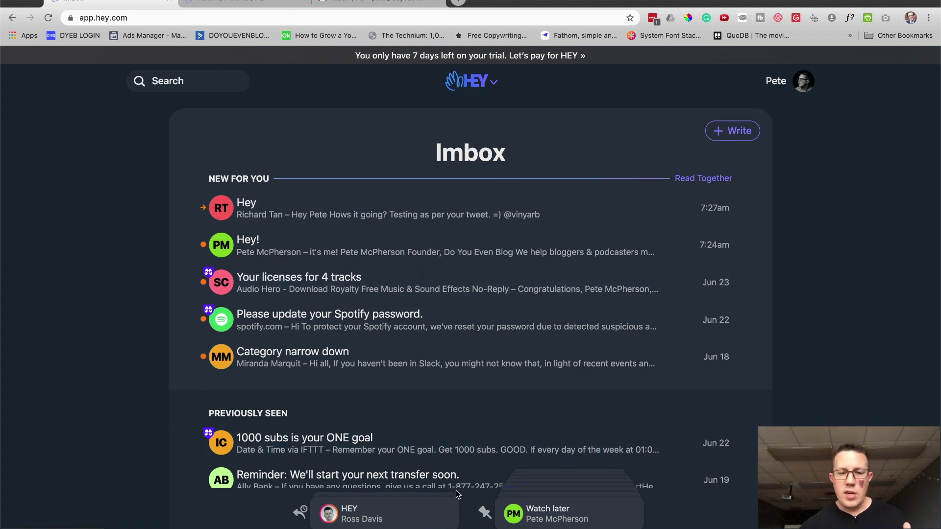
pyautogui.moveTo(370, 519)
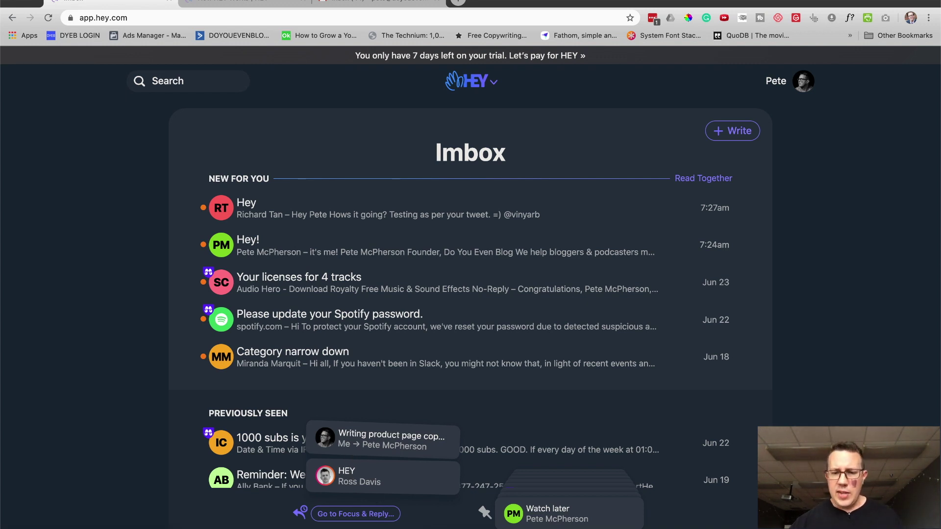
# View the Set Aside pile and set aside the 7:27am "Hey" email
pyautogui.moveTo(544, 514)
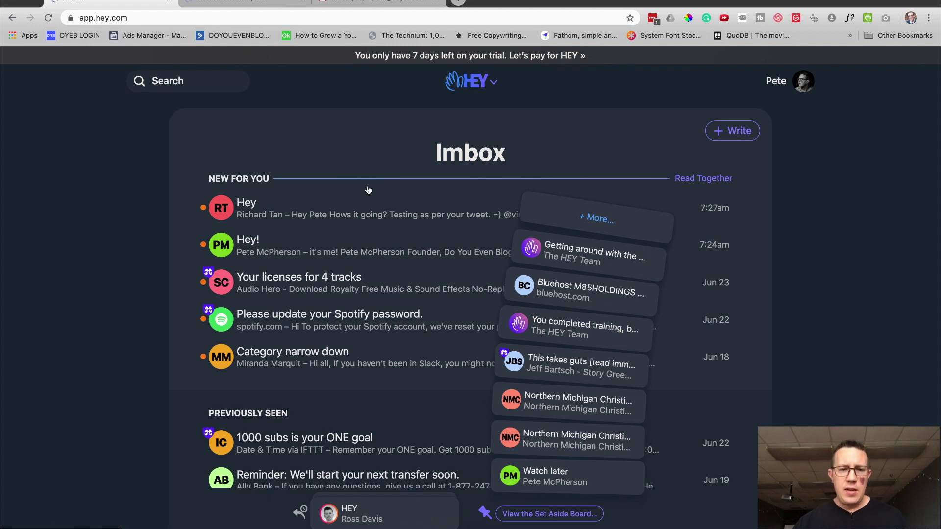
pyautogui.click(369, 206)
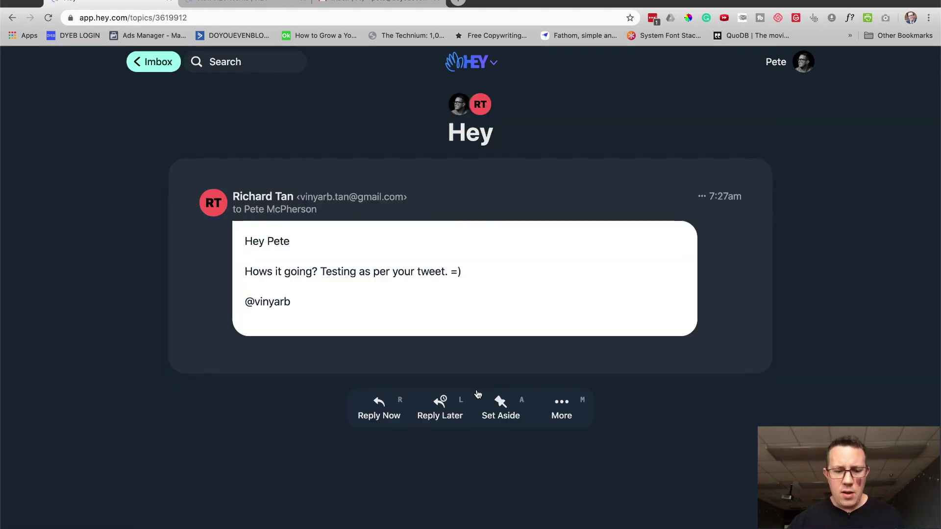
pyautogui.click(478, 395)
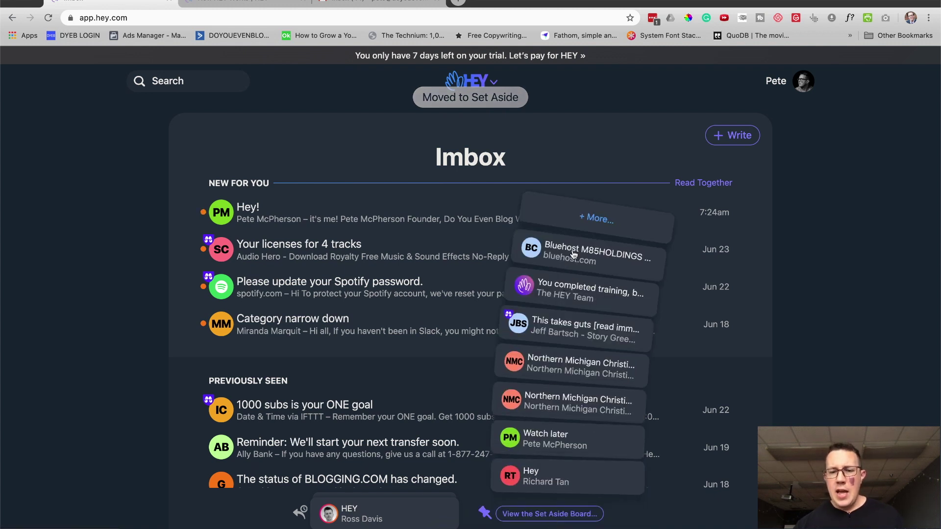
# Move the 7:27am "Hey" email from Set Aside back to the Imbox and find it among the previously seen emails
pyautogui.click(553, 479)
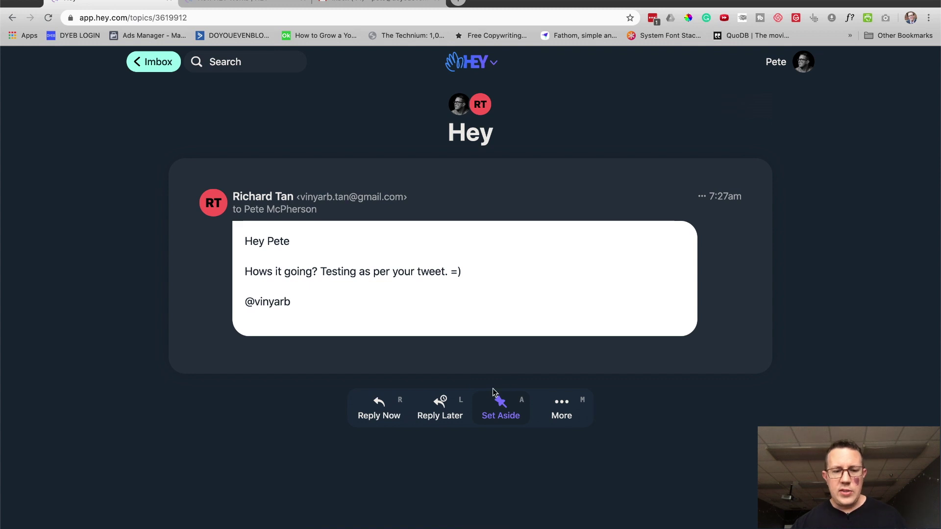
pyautogui.click(507, 414)
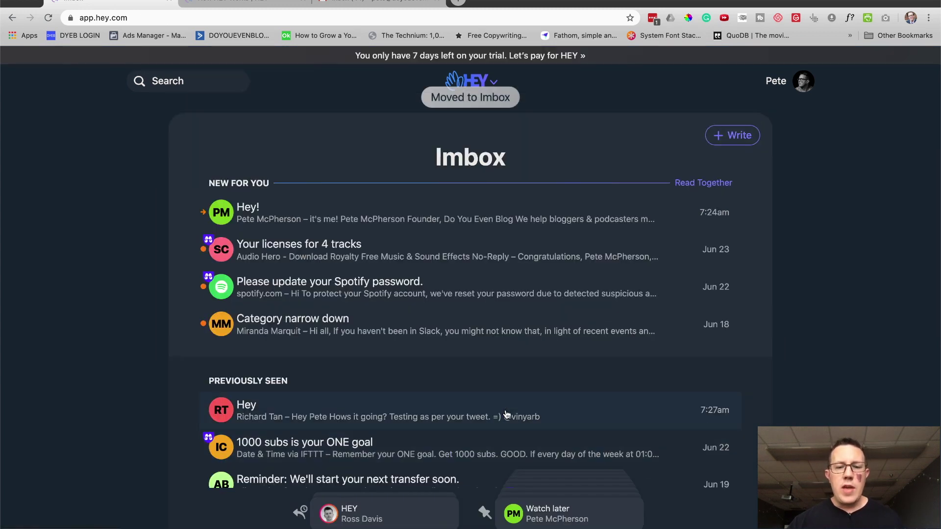
pyautogui.scroll(-3, 391, 338)
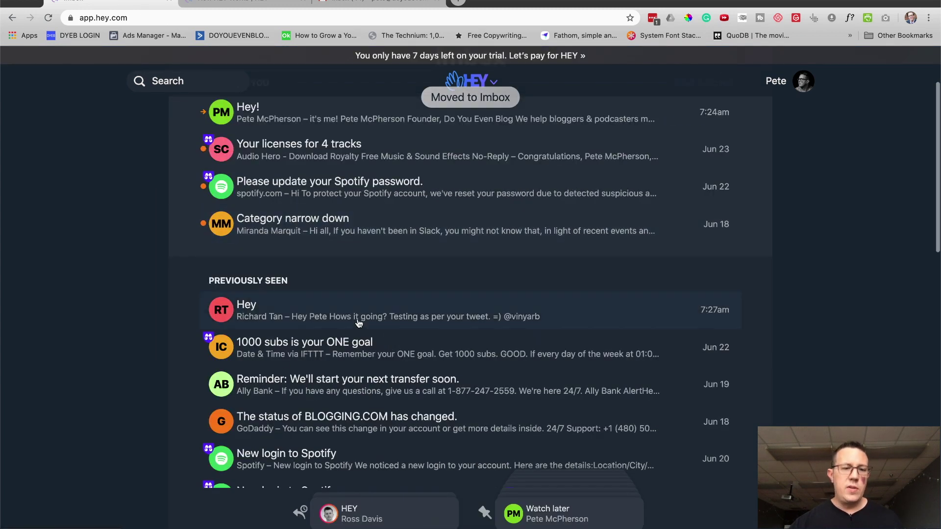
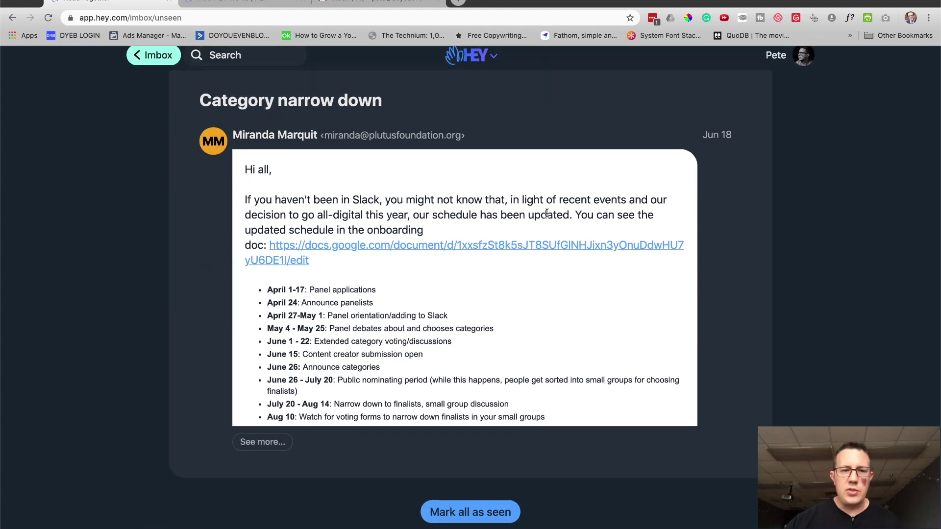
# Look through all the unseen emails in the Read Together view
pyautogui.scroll(20, 547, 217)
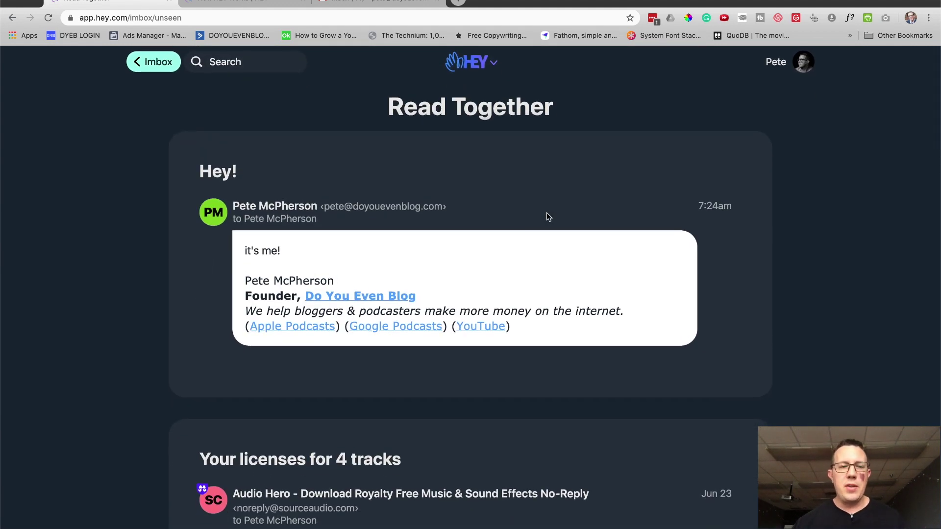
pyautogui.scroll(-20, 548, 217)
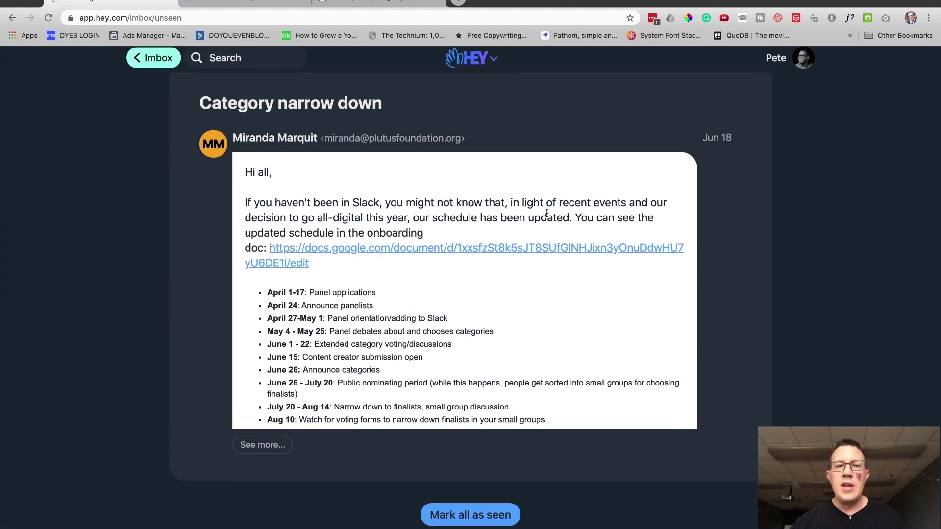
pyautogui.scroll(20, 548, 217)
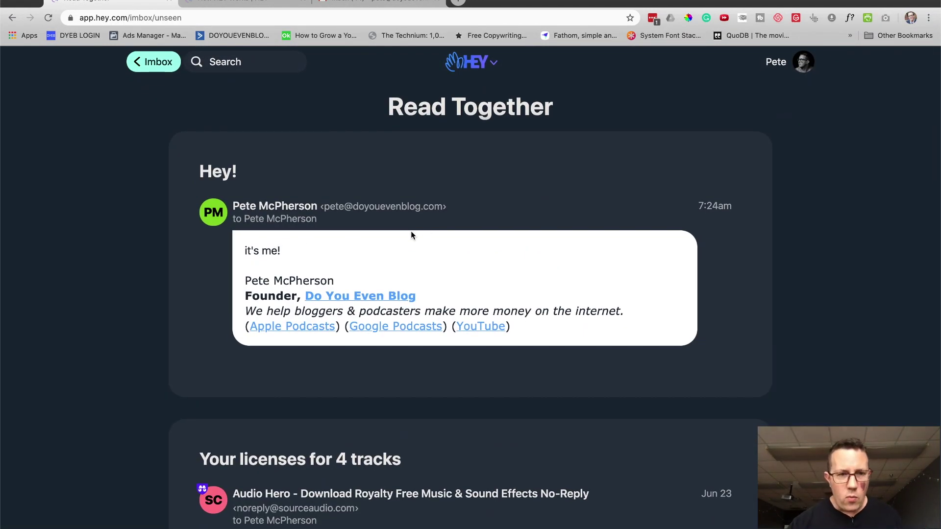
pyautogui.scroll(-2, 411, 236)
pyautogui.scroll(-8, 410, 235)
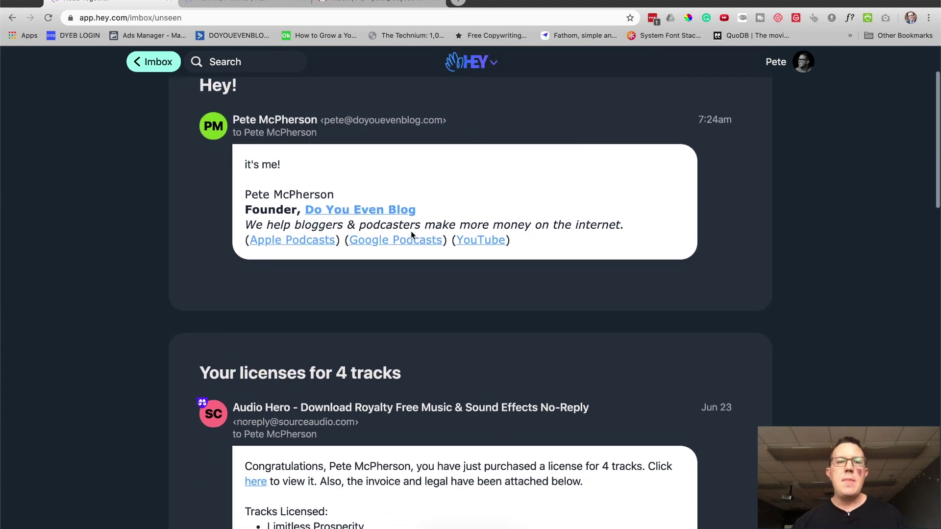
# Set aside "Your licenses for 4 tracks" and move "Please update your Spotify password." to the Paper Trail from the Read Together view
pyautogui.scroll(-4, 411, 232)
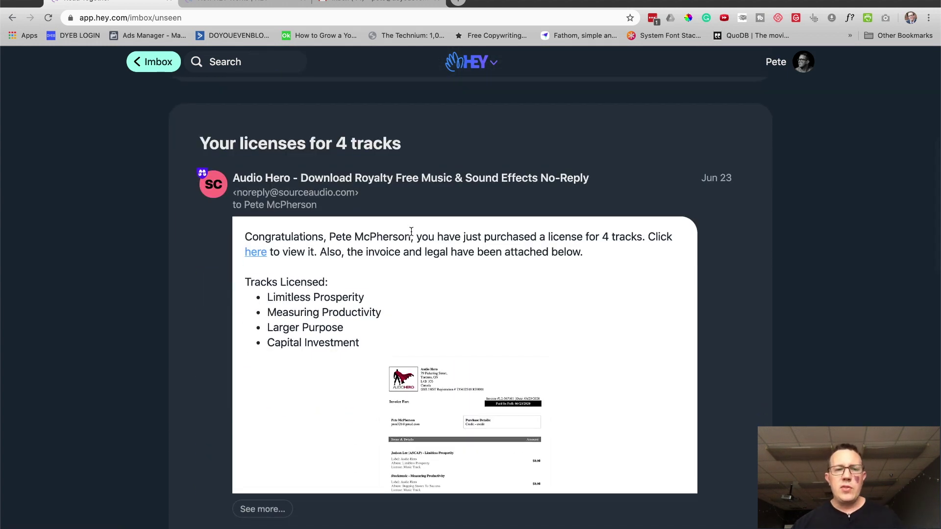
pyautogui.scroll(-1, 411, 231)
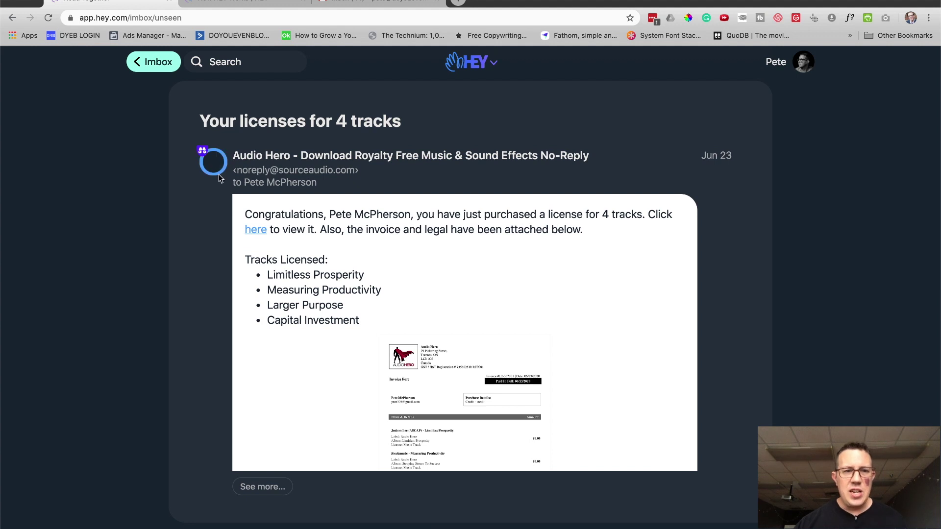
pyautogui.click(219, 174)
pyautogui.click(278, 86)
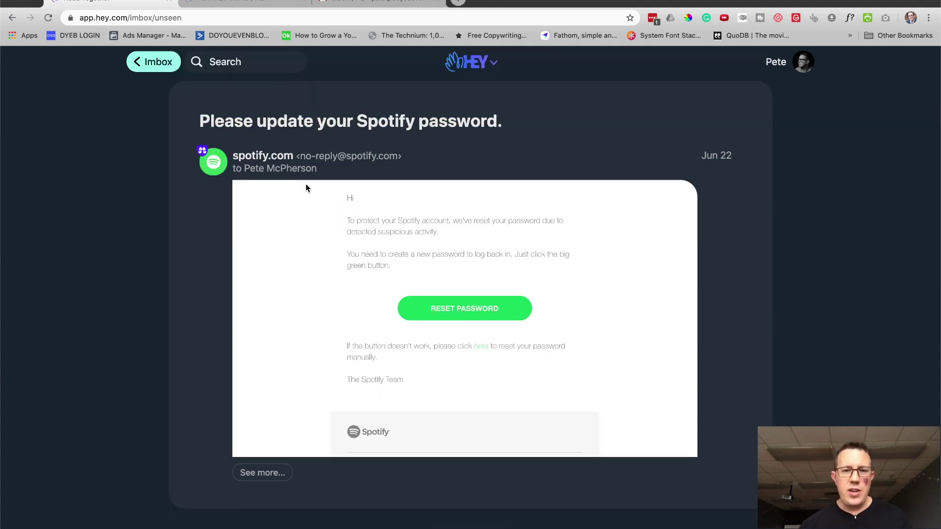
pyautogui.click(222, 169)
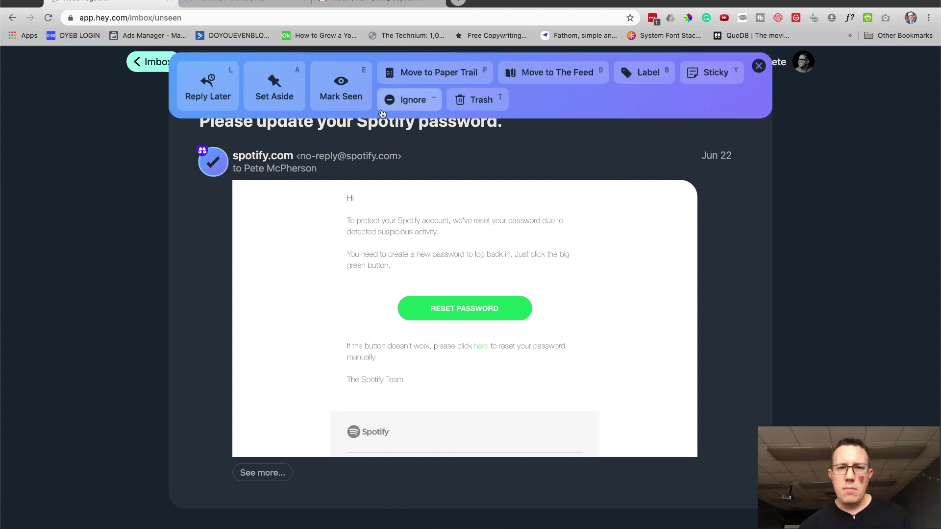
pyautogui.click(462, 74)
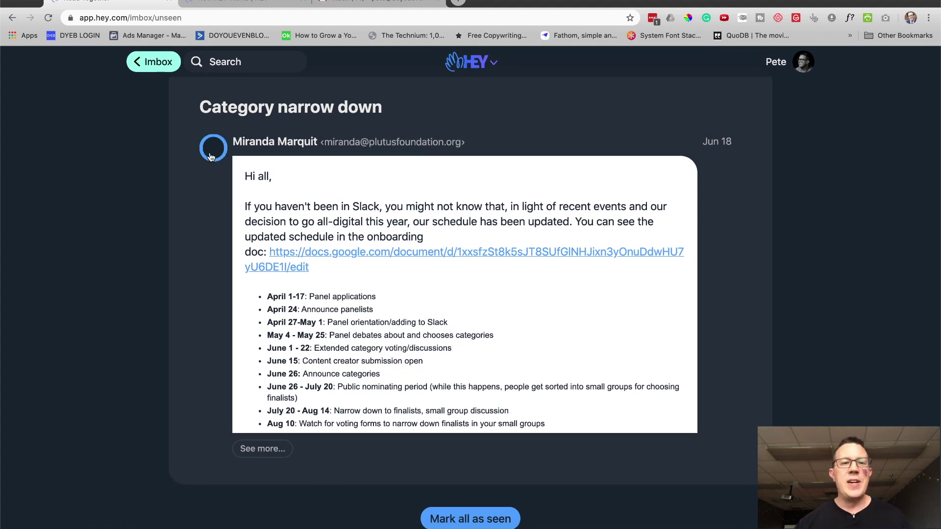
# Mark "Category narrow down" for Reply Later and mark all remaining Read Together emails as seen
pyautogui.click(216, 150)
pyautogui.click(218, 93)
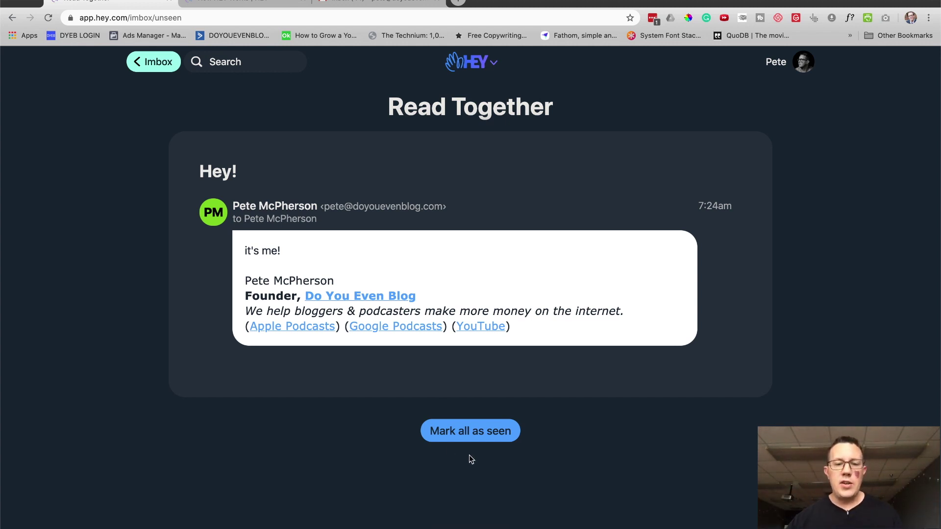
pyautogui.click(470, 431)
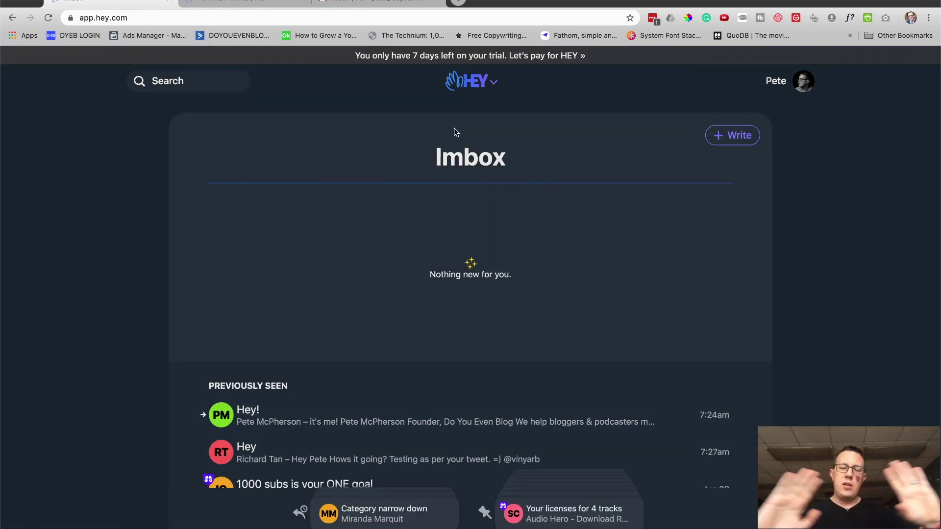
pyautogui.scroll(-5, 453, 130)
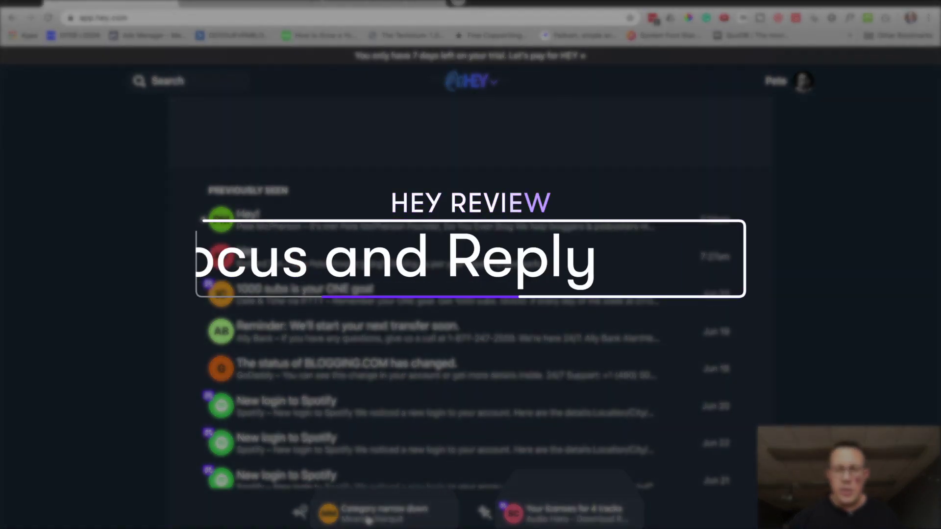
# Open "Writing product page copy that sells - Crowdcast" from the Reply Later pile and return to the Imbox
pyautogui.moveTo(368, 520)
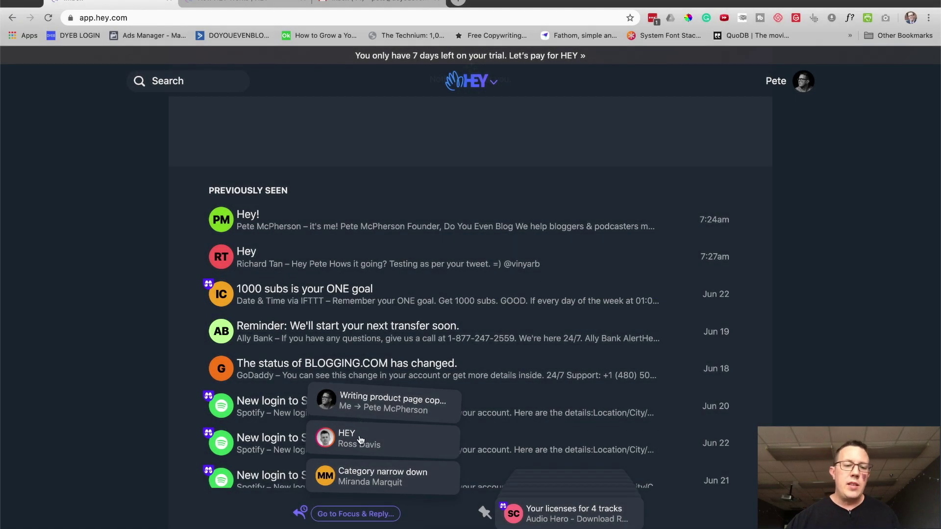
pyautogui.click(385, 414)
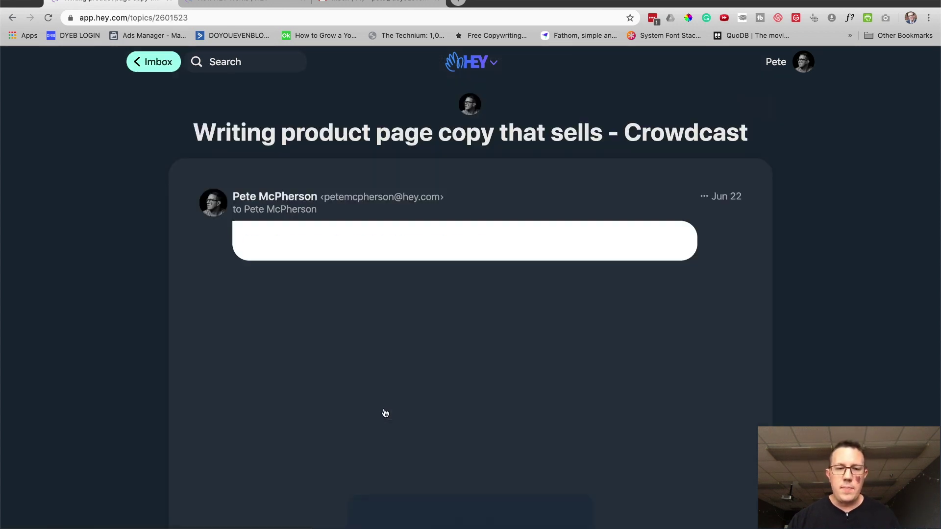
pyautogui.click(150, 63)
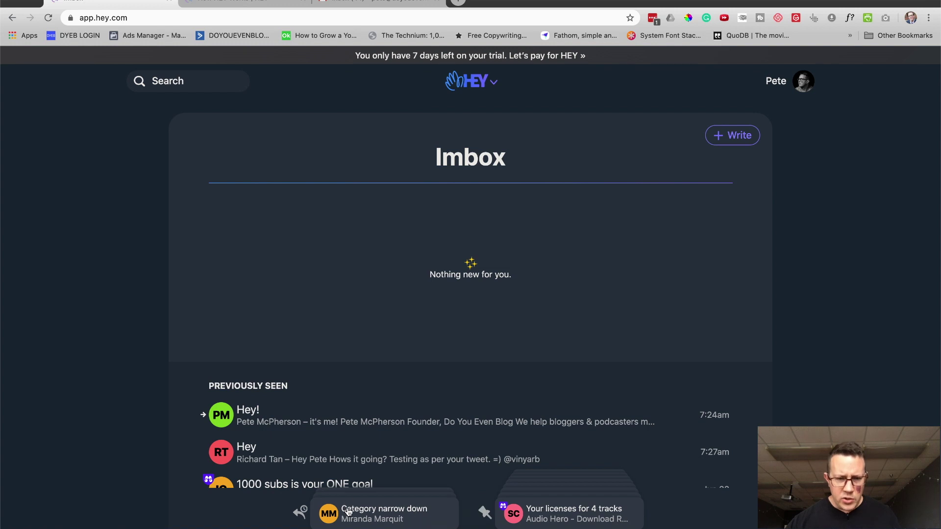
pyautogui.moveTo(372, 483)
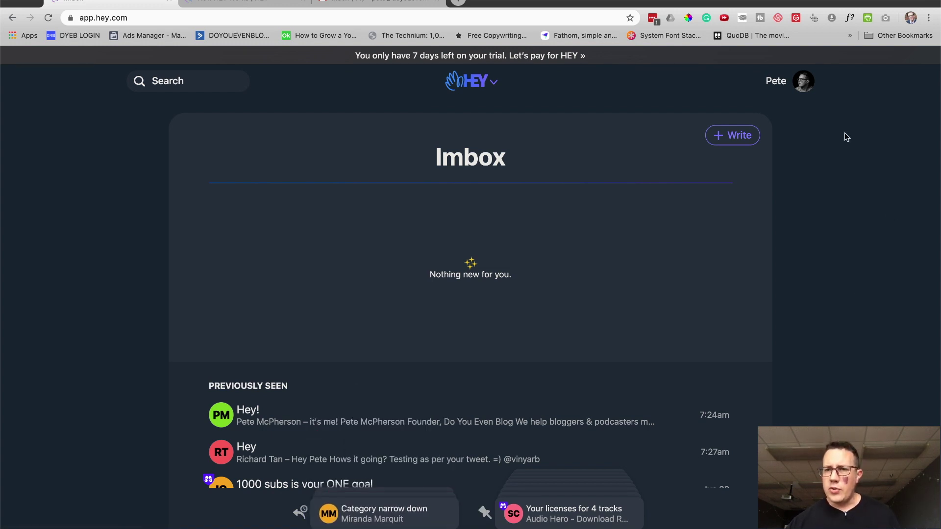
pyautogui.click(809, 86)
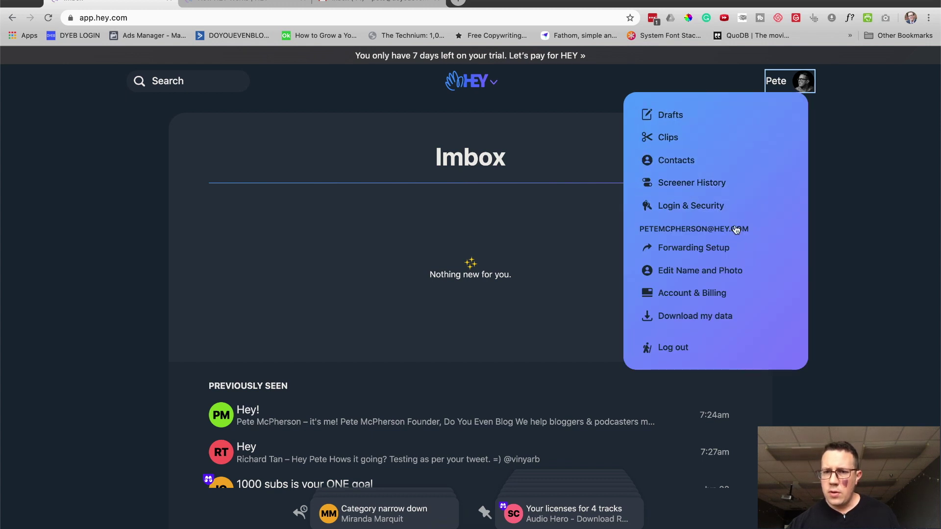
pyautogui.click(834, 399)
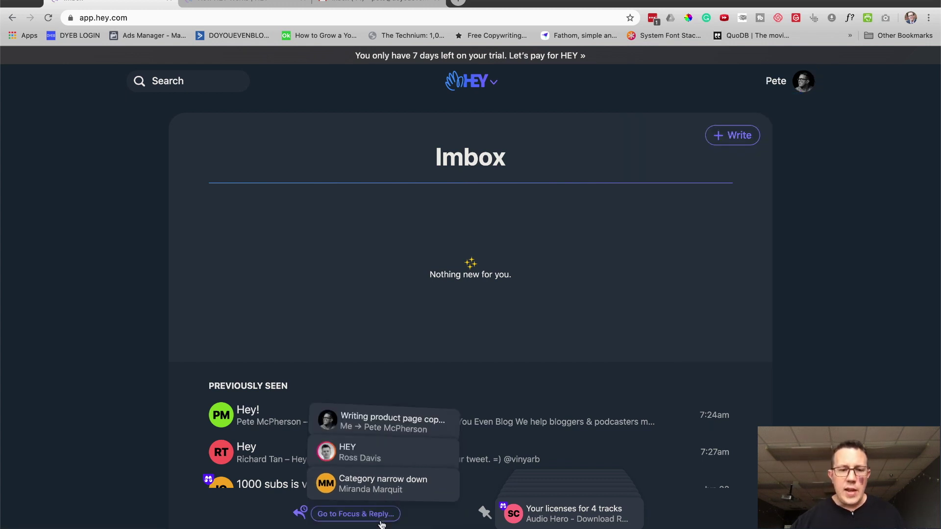
# Open Focus & Reply from the Reply Later pile and look through the emails waiting for a reply
pyautogui.click(378, 515)
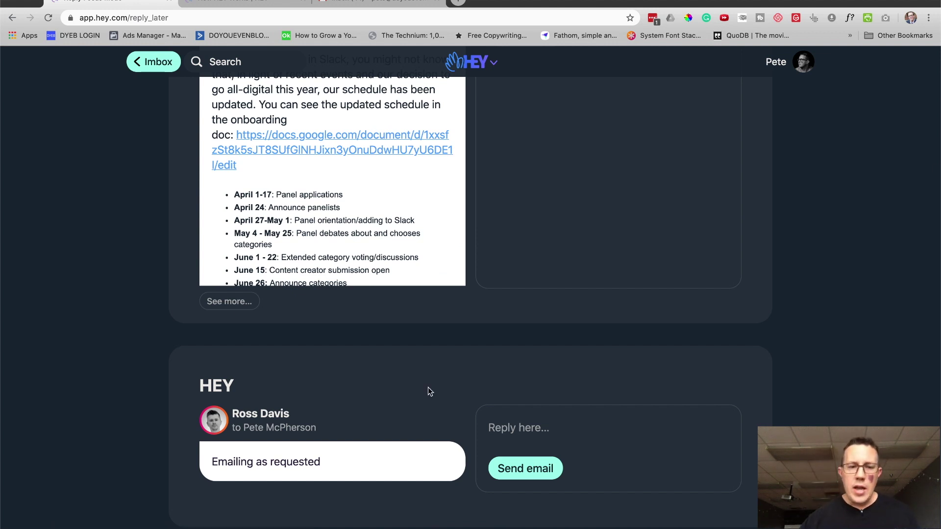
pyautogui.scroll(-5, 426, 390)
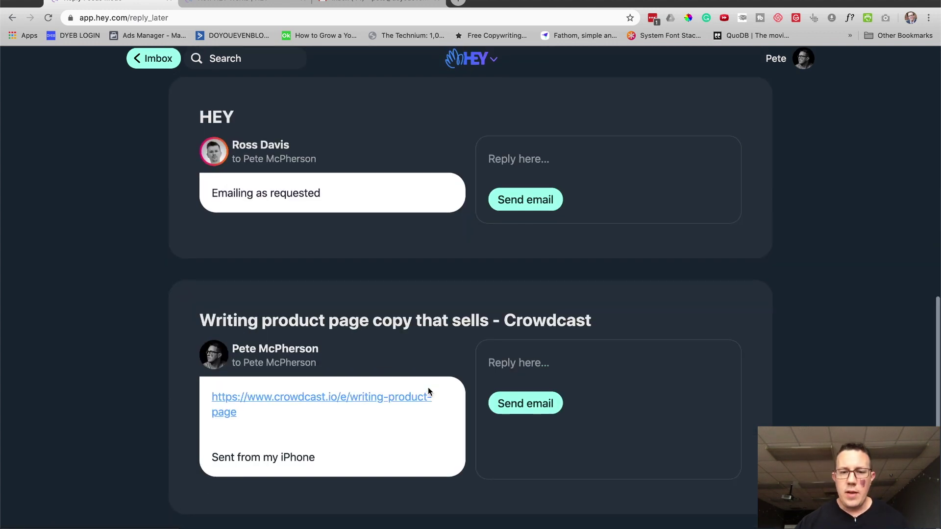
pyautogui.click(507, 370)
pyautogui.click(534, 176)
pyautogui.scroll(6, 535, 176)
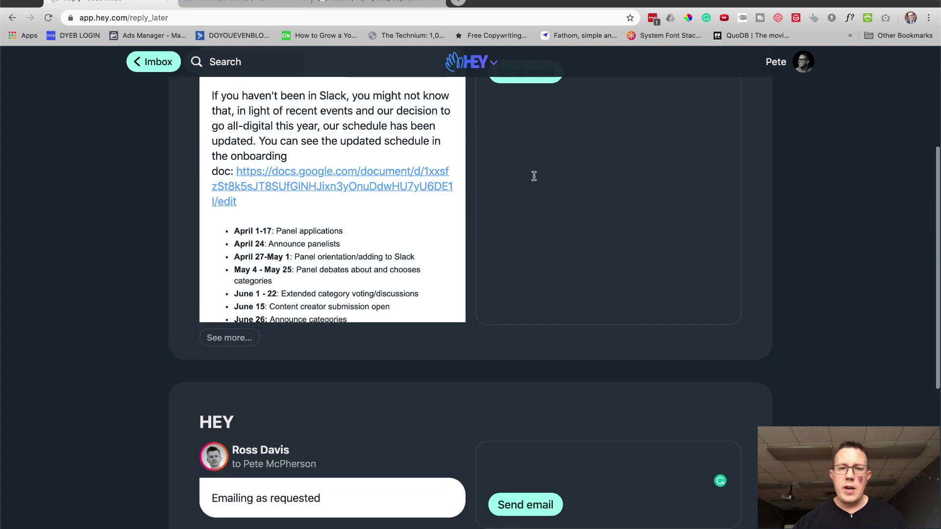
# Reply to "Category narrow down" with "Awesome", the sender's first name and "just now getting to this :)", and send it
pyautogui.click(528, 237)
pyautogui.scroll(-2, 530, 238)
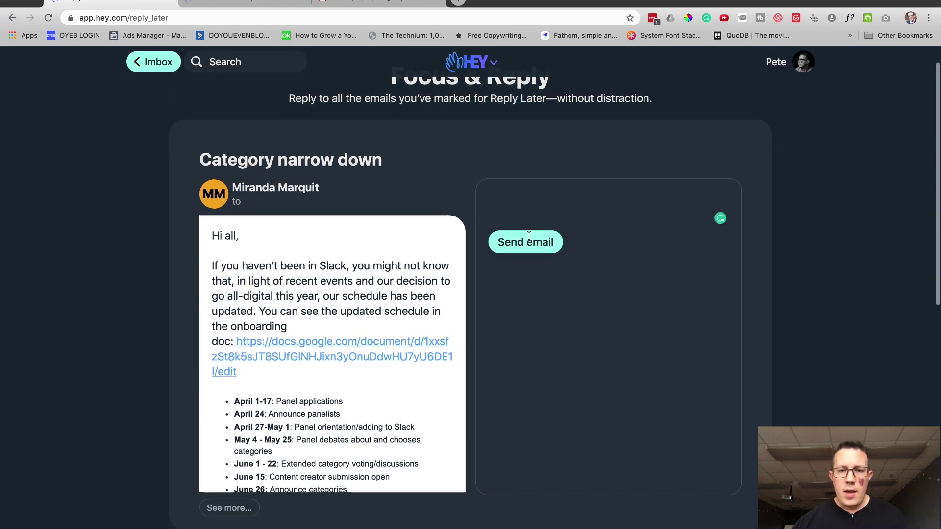
pyautogui.scroll(2, 530, 240)
pyautogui.write('Awesome')
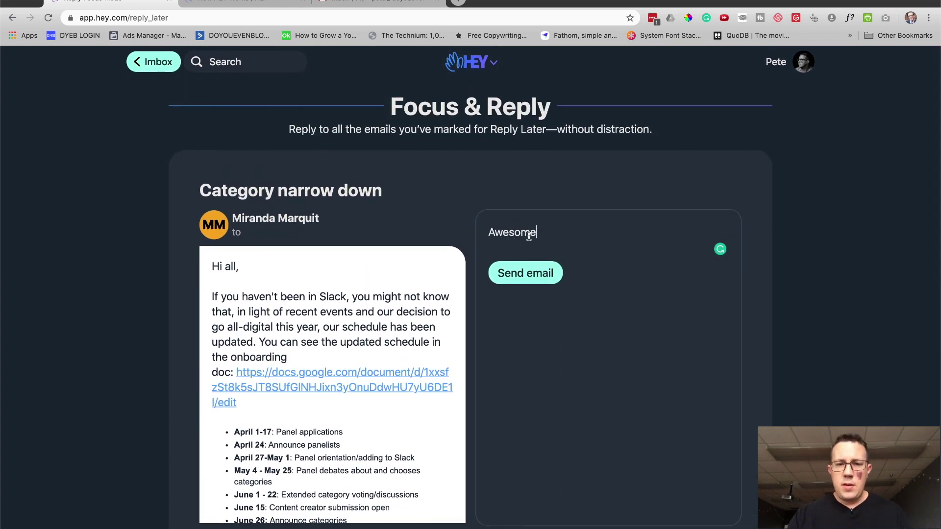
pyautogui.write(' Mriganda')
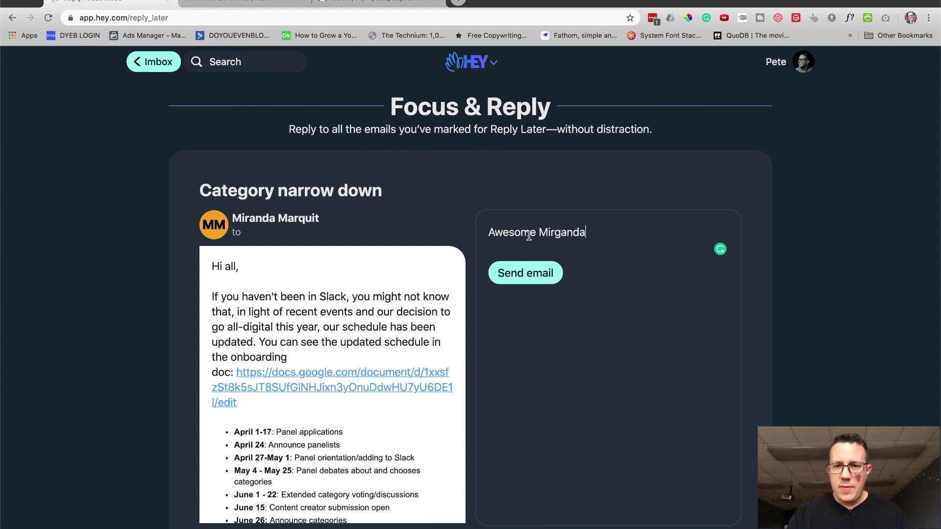
pyautogui.press('BackSpace')
pyautogui.press('BackSpace')
pyautogui.press('BackSpace')
pyautogui.write('nda. ')
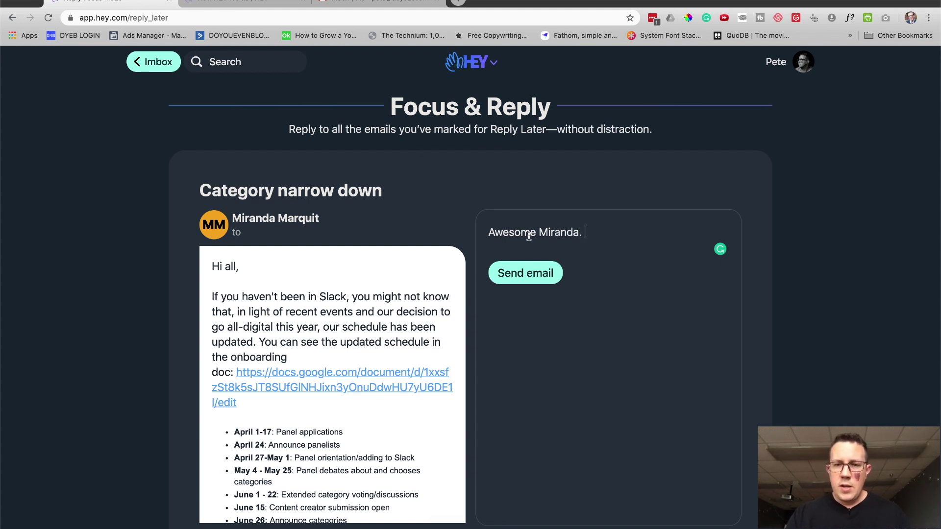
pyautogui.write('just now getting t')
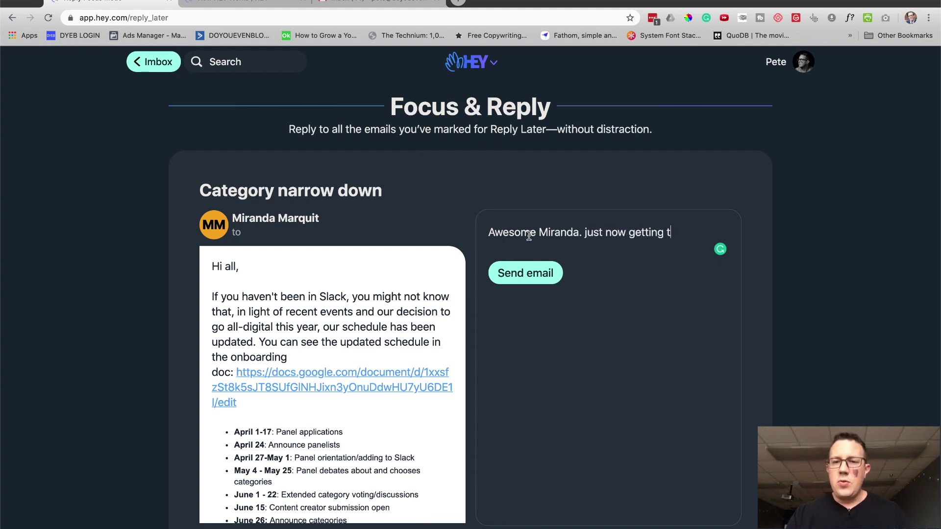
pyautogui.write('o this :)')
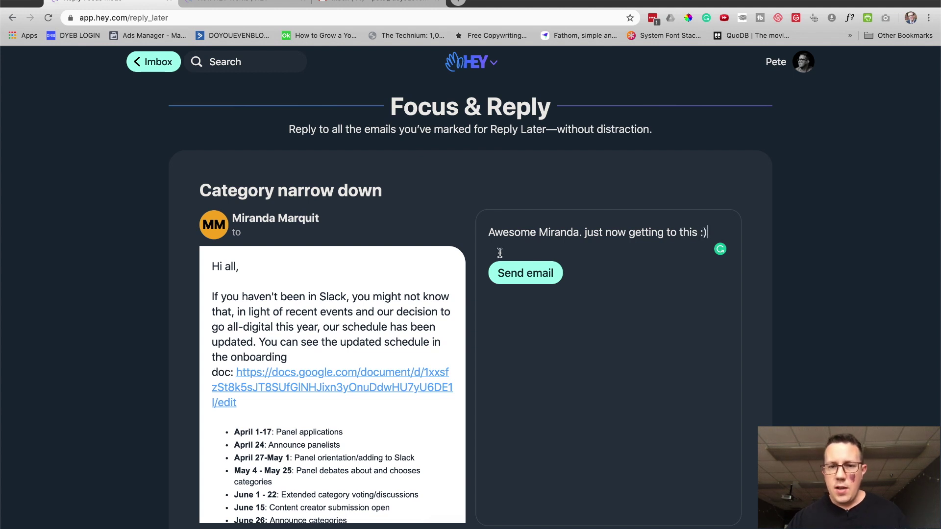
pyautogui.click(517, 273)
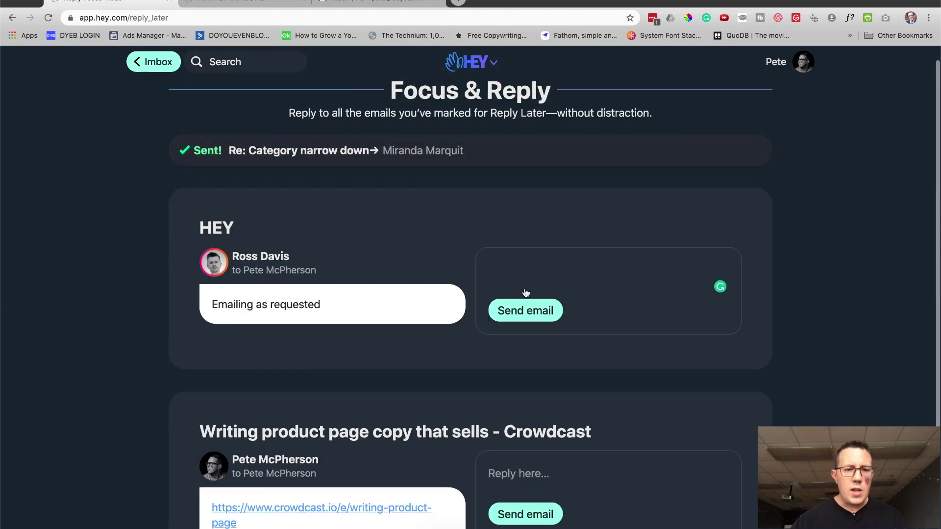
# Reply to the "HEY" email with "Hey thanks", the sender's first name and "I appreciate you!", and send it
pyautogui.write('Hey ')
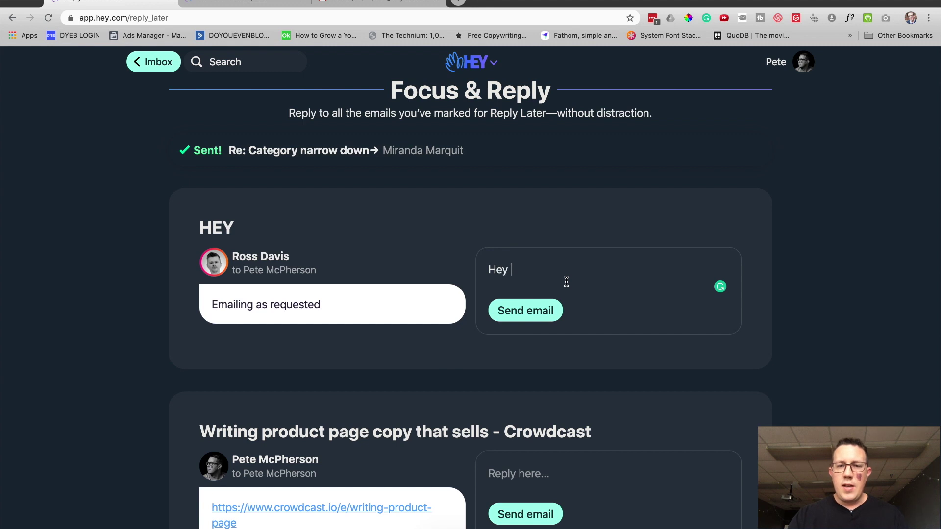
pyautogui.write('thanks Ross. I ap')
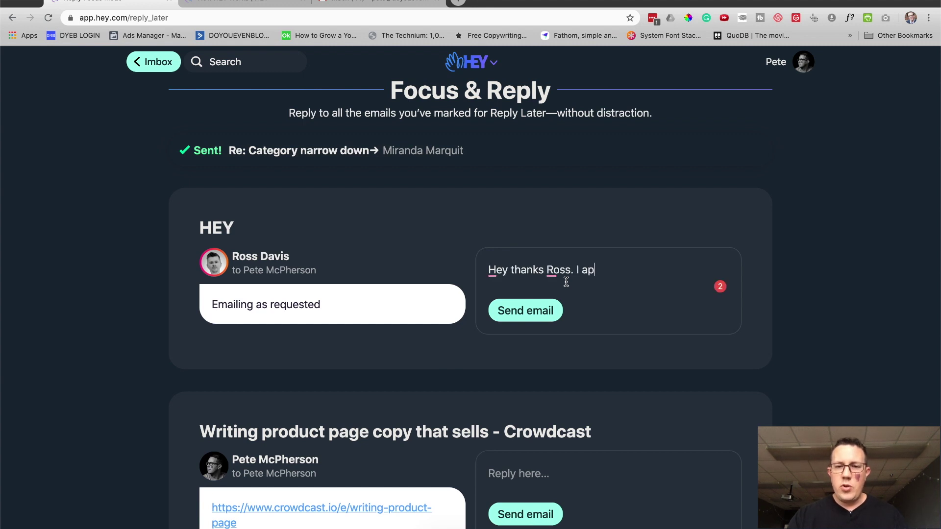
pyautogui.write('preciate you !')
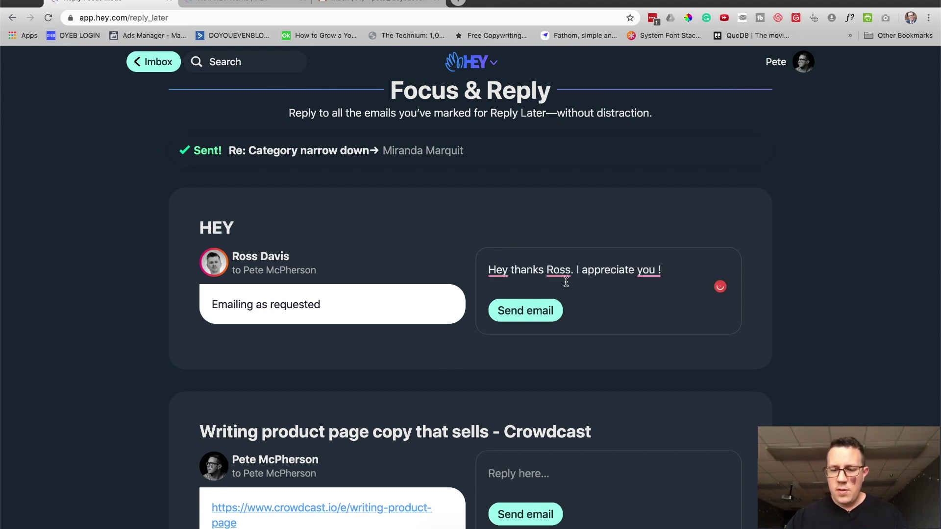
pyautogui.press('BackSpace')
pyautogui.press('BackSpace')
pyautogui.write('!')
pyautogui.click(525, 311)
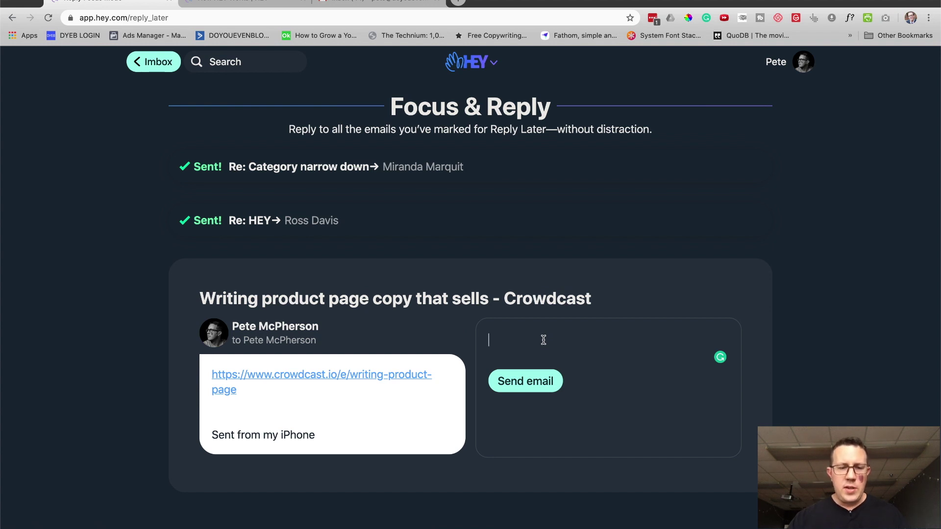
# Return to the Imbox and look through the Previously Seen emails
pyautogui.click(150, 62)
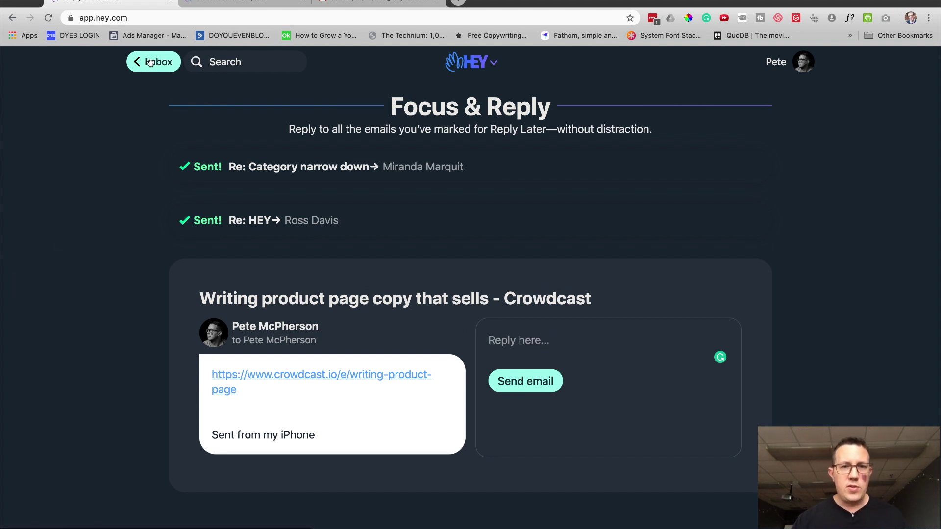
pyautogui.scroll(-3, 294, 397)
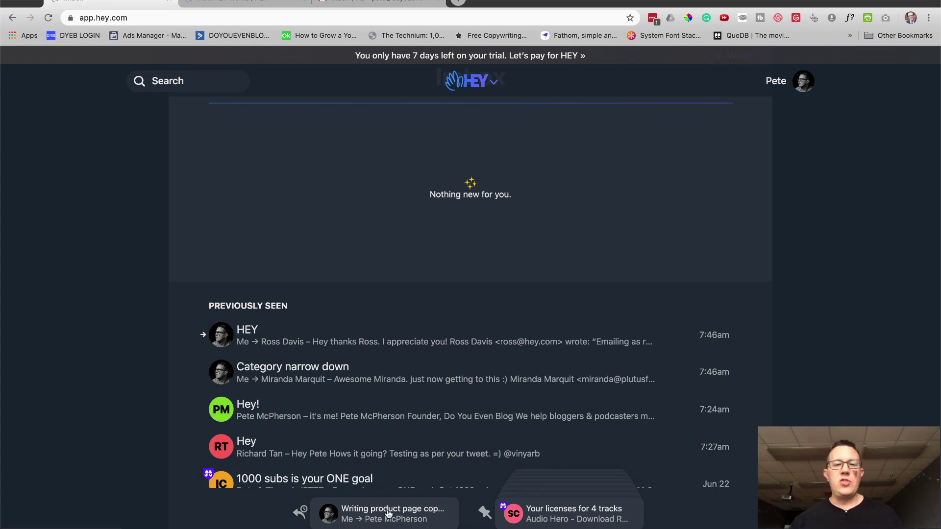
pyautogui.scroll(-3, 480, 215)
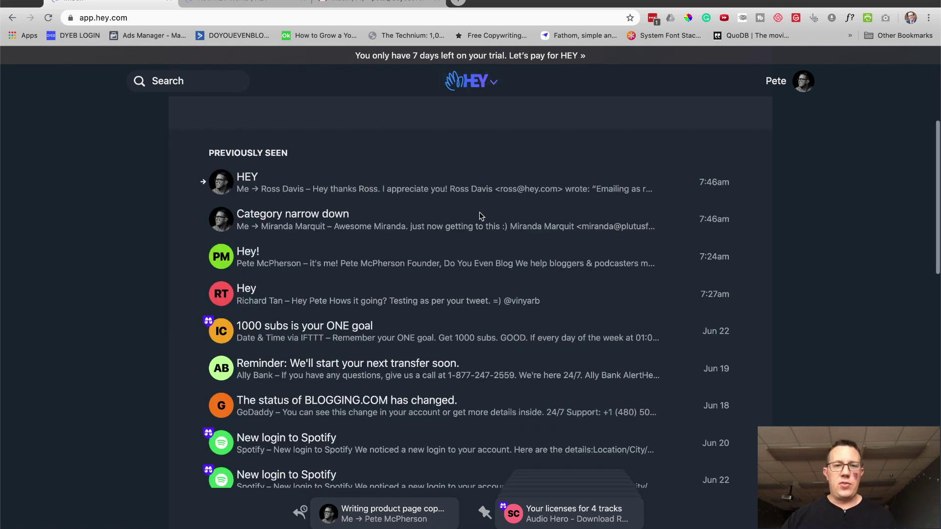
pyautogui.scroll(5, 481, 217)
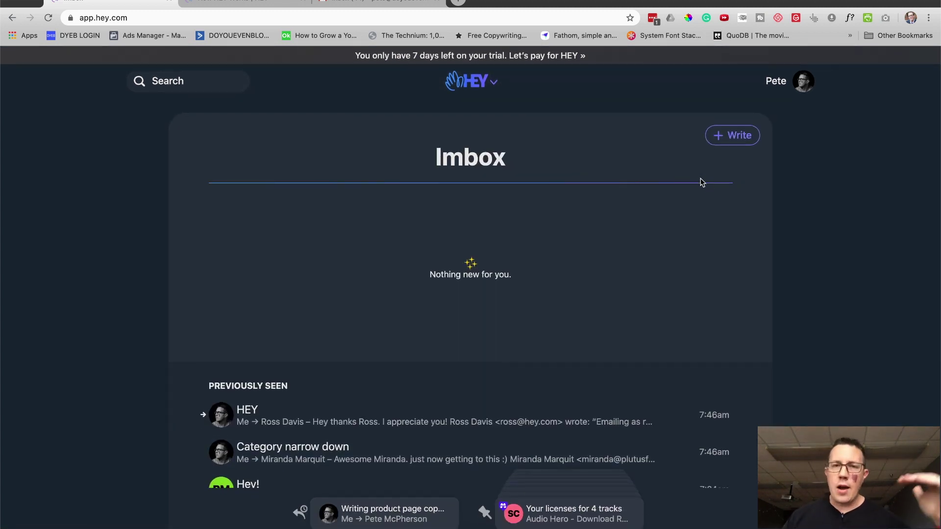
pyautogui.scroll(-5, 522, 221)
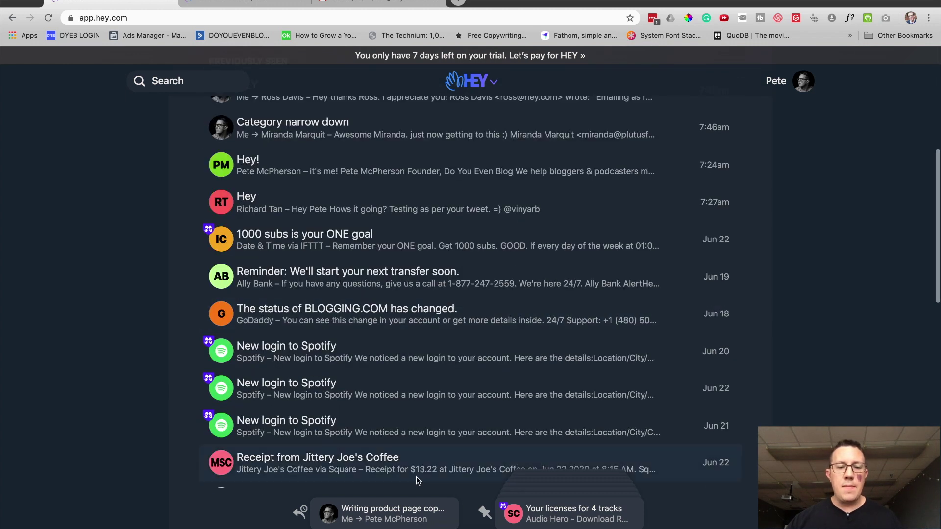
# Open "Writing product page copy that sells - Crowdcast" from the Reply Later pile and return to the Imbox
pyautogui.click(394, 520)
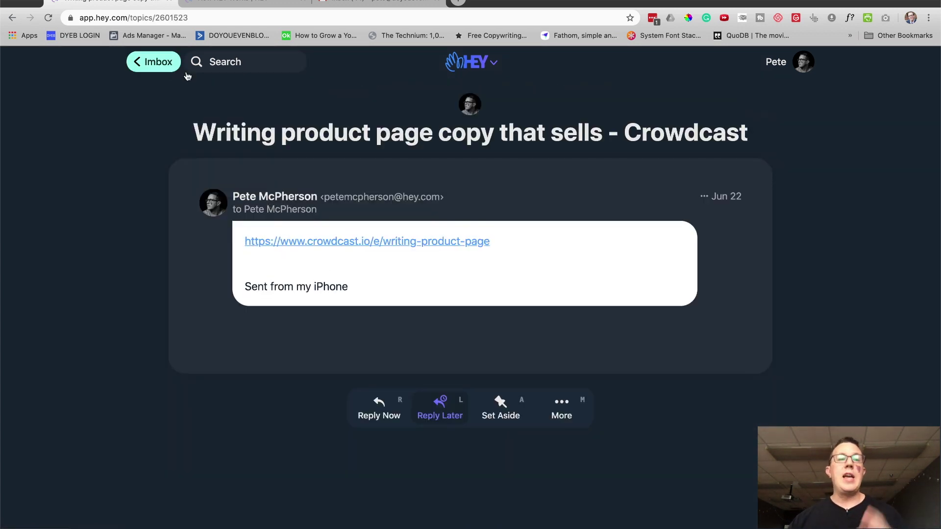
pyautogui.click(157, 62)
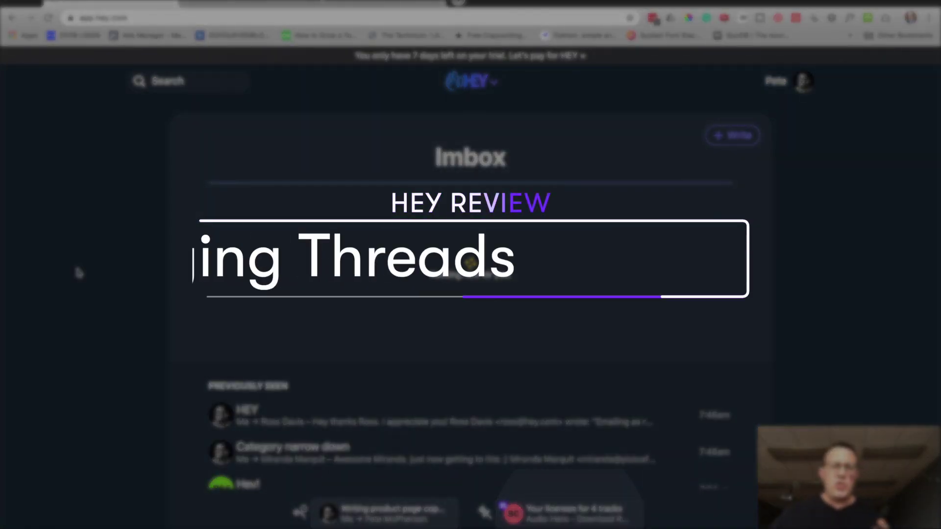
# Select the "Hey!" and "Hey" emails among the Previously Seen ones and start merging their threads
pyautogui.scroll(-5, 418, 286)
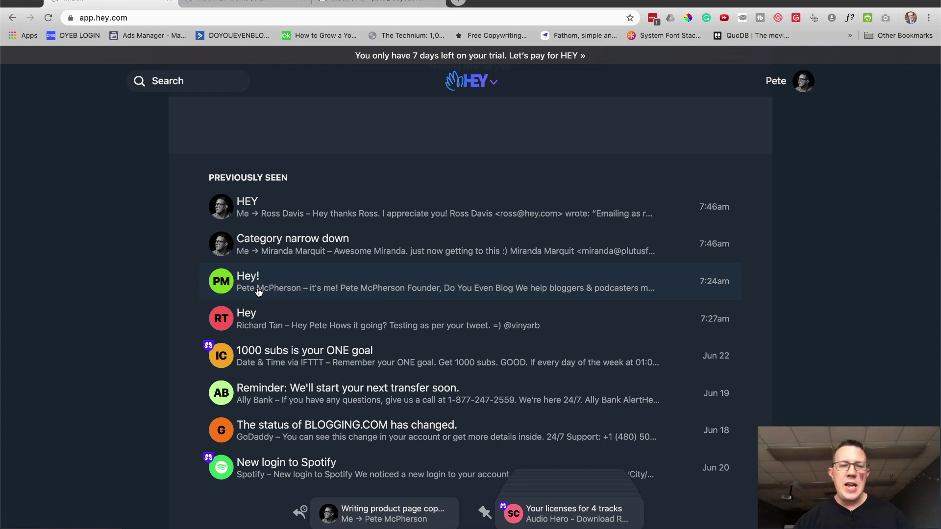
pyautogui.scroll(-2, 259, 291)
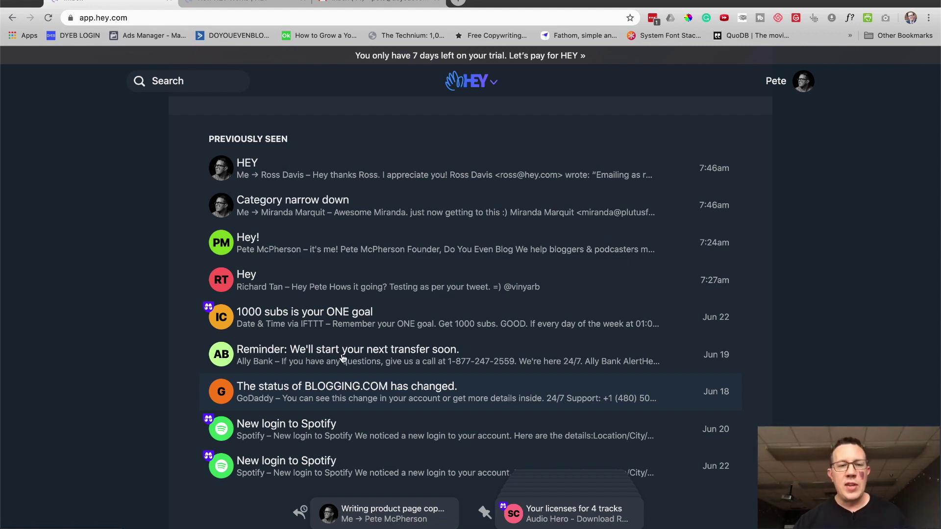
pyautogui.scroll(1, 310, 264)
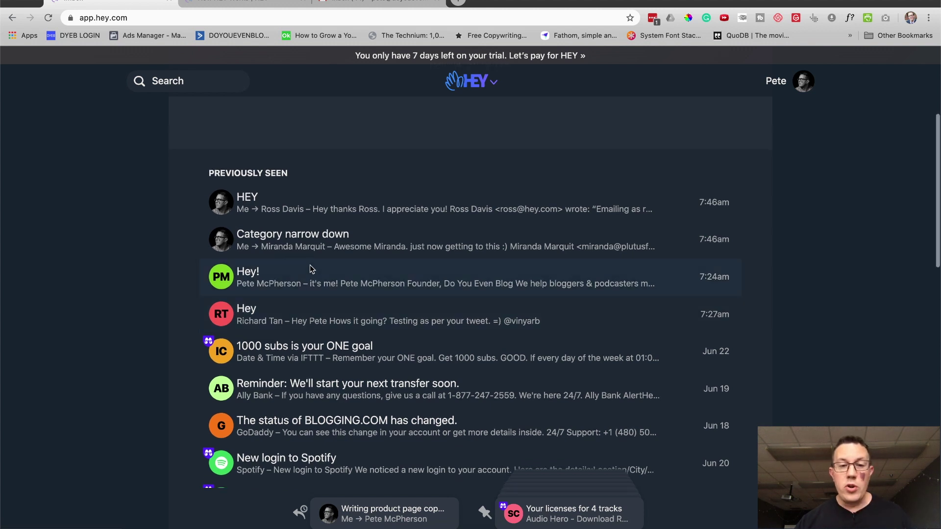
pyautogui.click(221, 276)
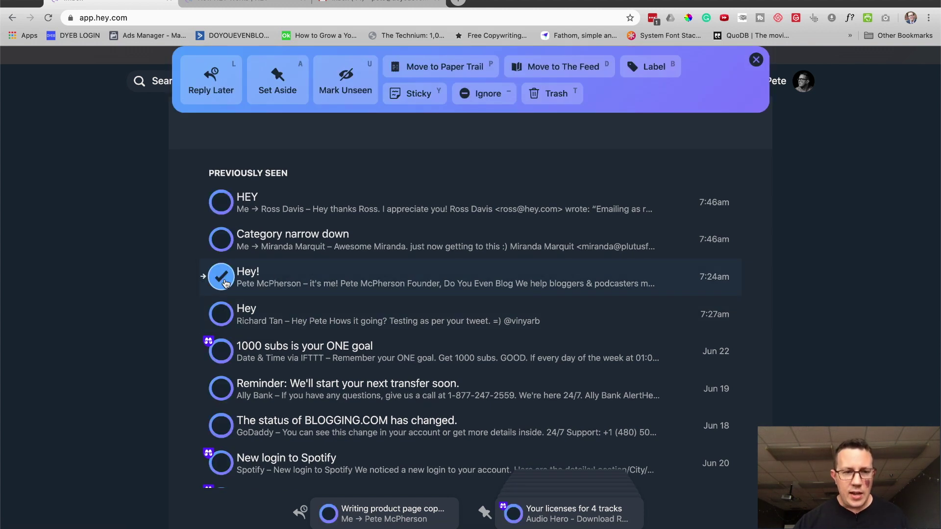
pyautogui.click(222, 314)
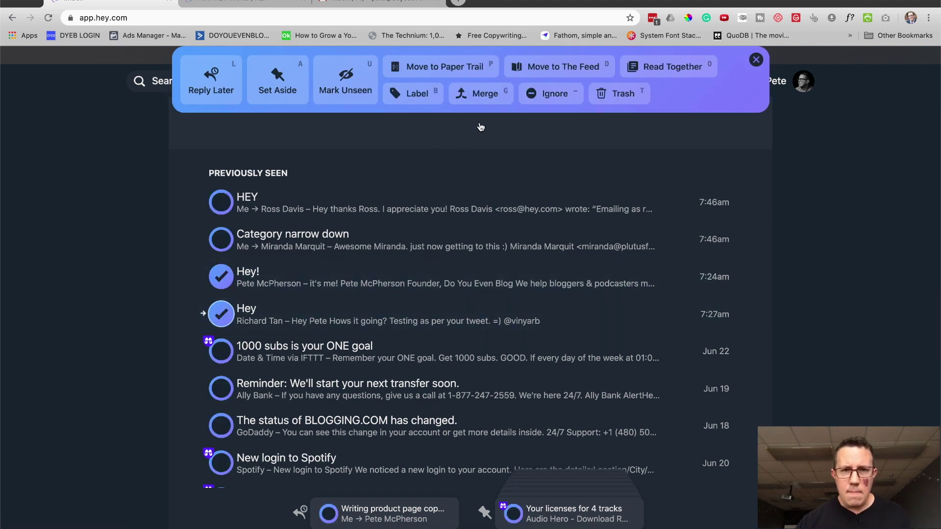
pyautogui.click(483, 95)
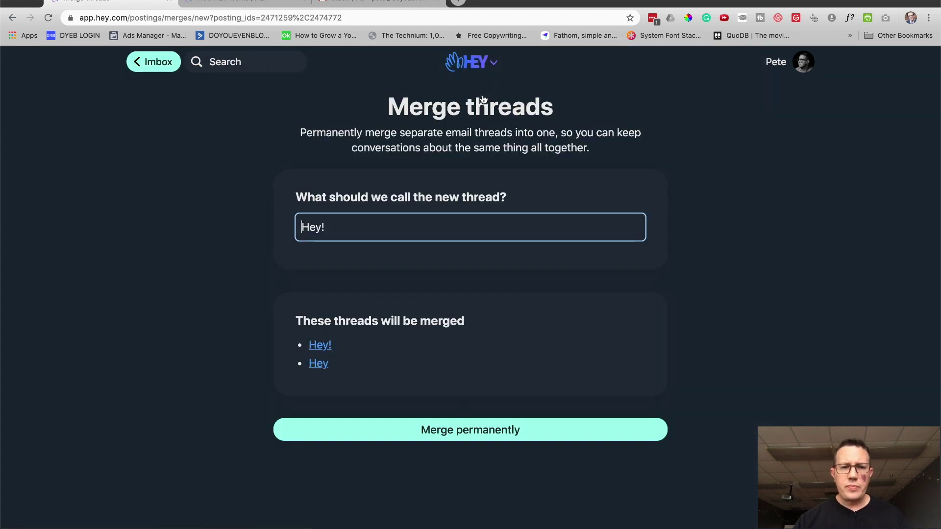
# Name the new thread "that intro thhread from twitter", merge the two threads permanently and return to the Imbox
pyautogui.tripleClick(347, 227)
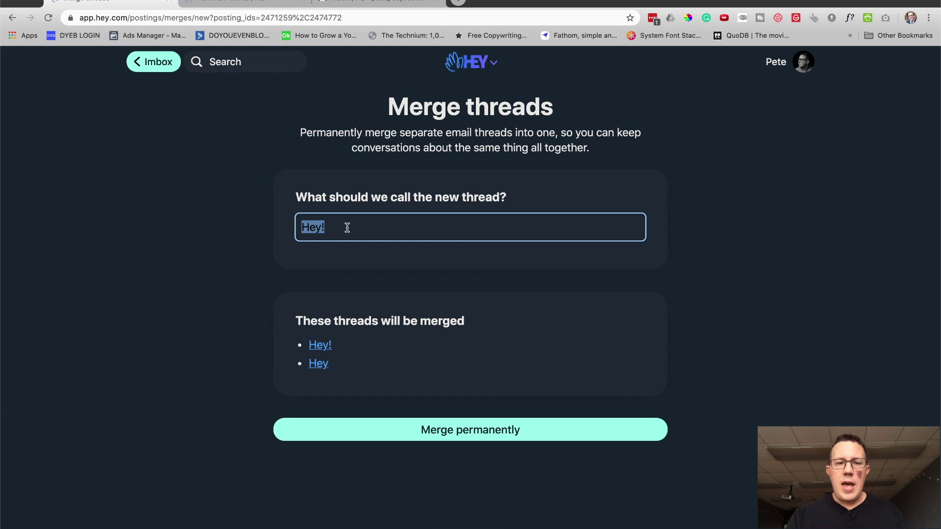
pyautogui.write('that intro thhread ')
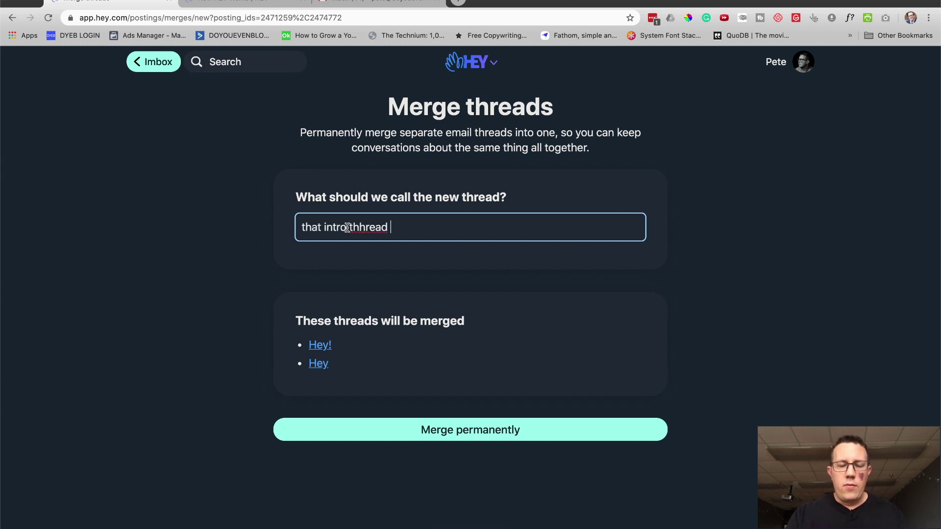
pyautogui.write('from twitter')
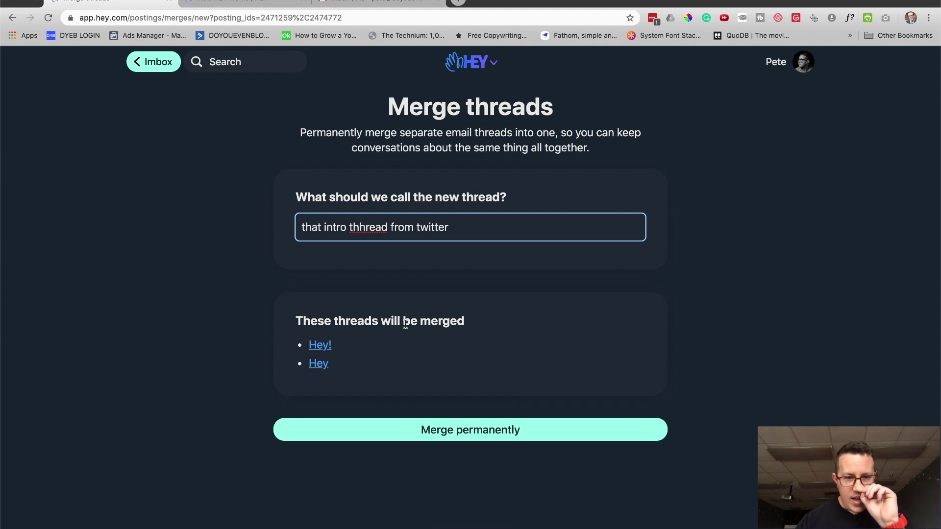
pyautogui.click(448, 435)
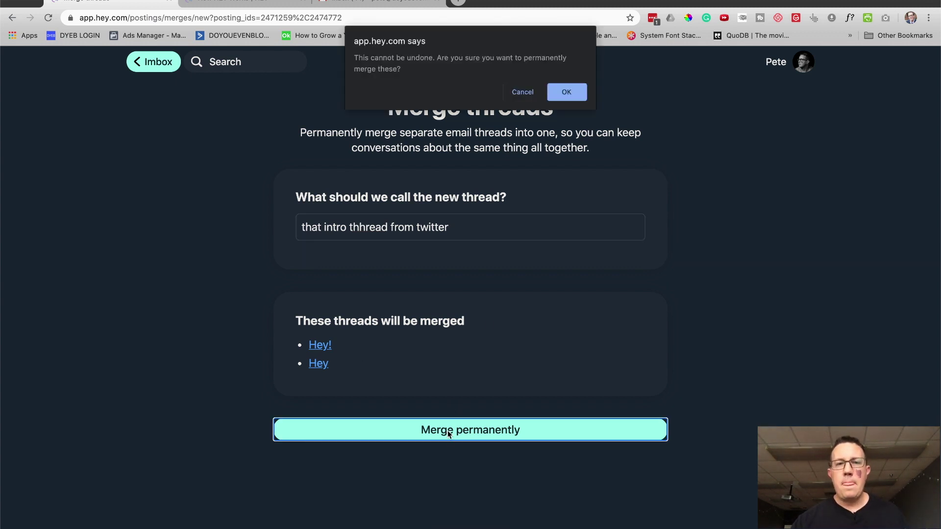
pyautogui.click(576, 94)
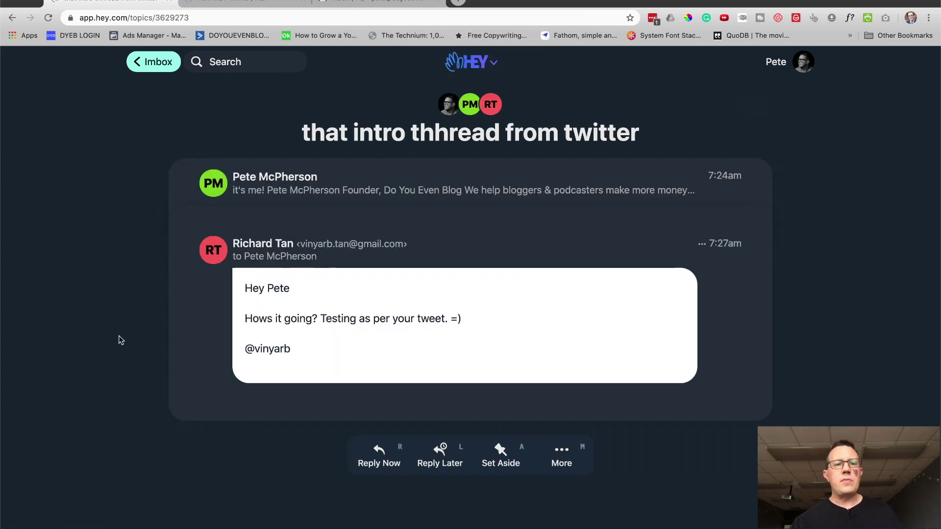
pyautogui.click(158, 62)
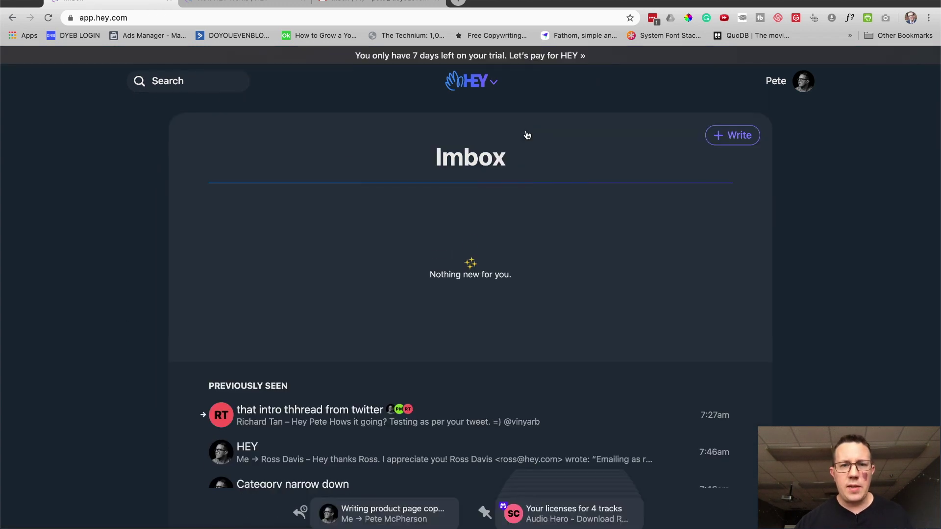
# Open the "that intro thhread from twitter" thread, expand its first message, view that sender's contact page and return to the Imbox
pyautogui.scroll(-3, 247, 202)
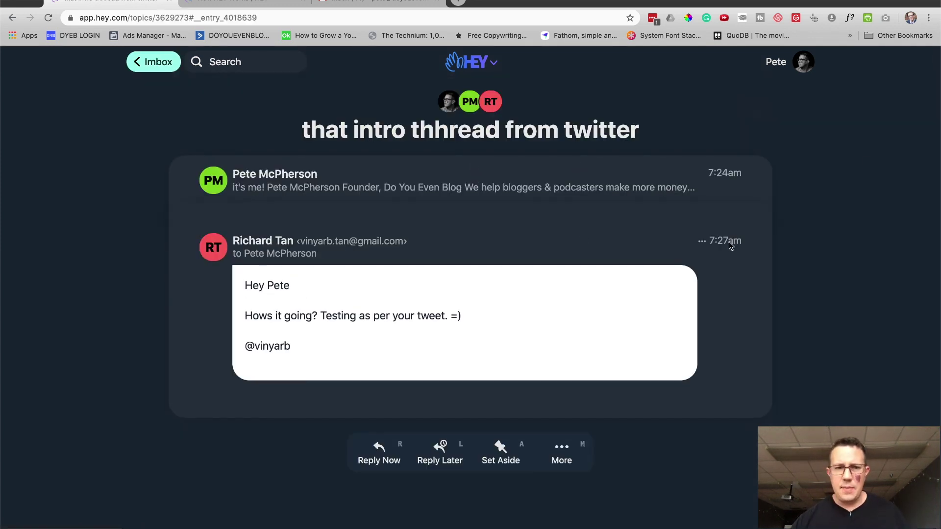
pyautogui.click(426, 191)
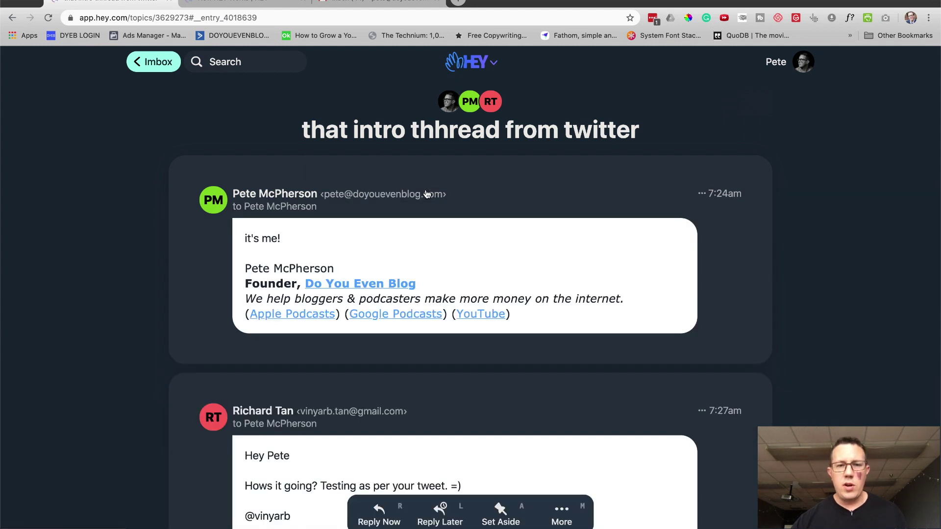
pyautogui.click(426, 194)
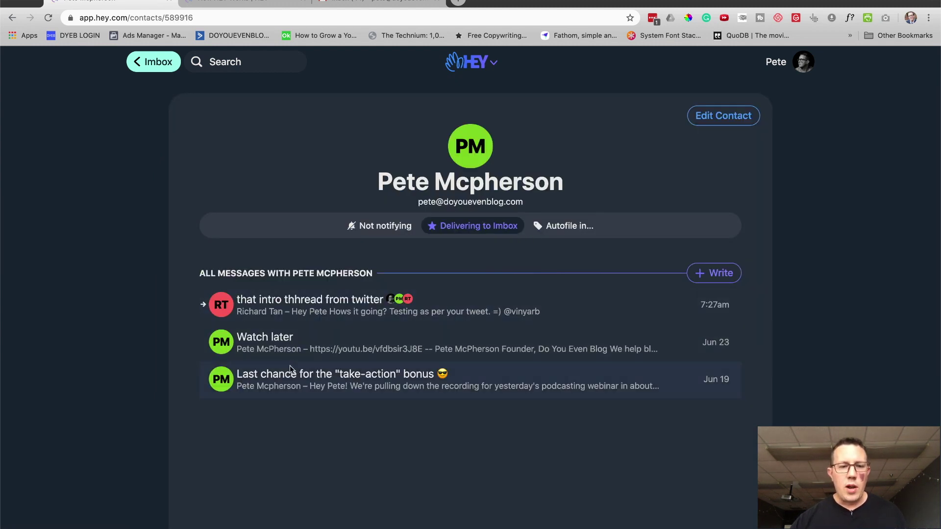
pyautogui.click(148, 63)
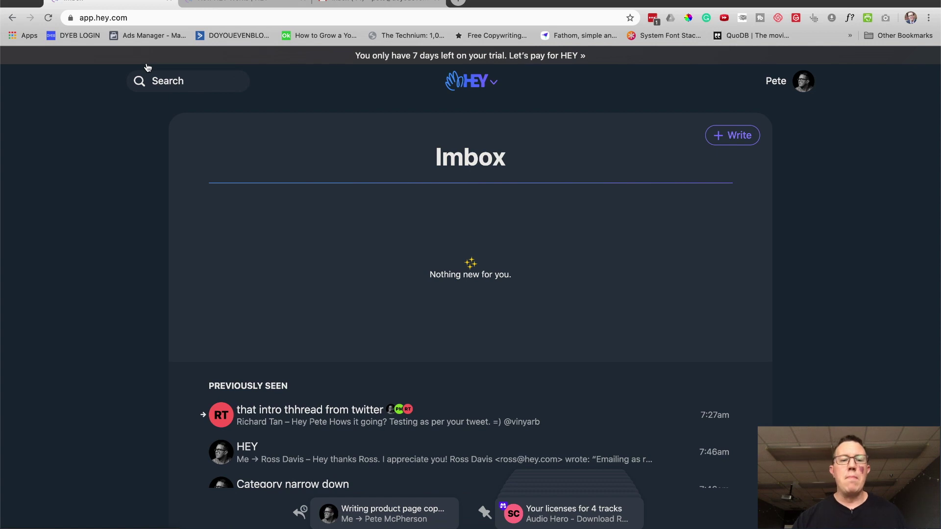
# Rename the "You've earned something special" thread to "that special offer from spectrum" and return to the Imbox
pyautogui.scroll(-10, 109, 233)
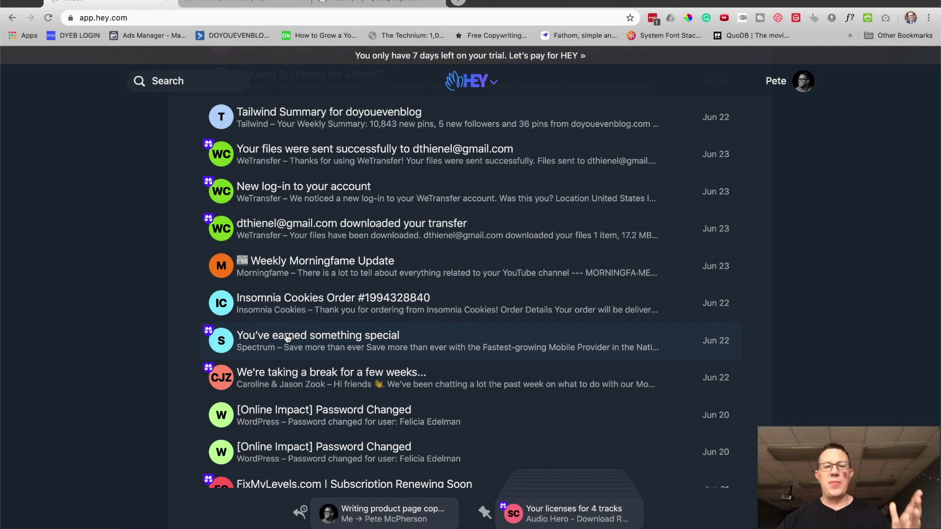
pyautogui.click(287, 337)
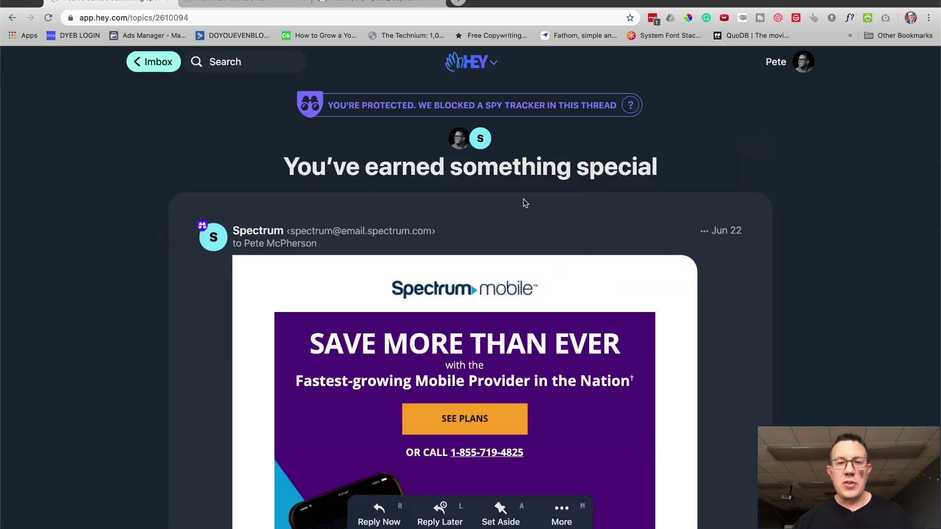
pyautogui.click(326, 172)
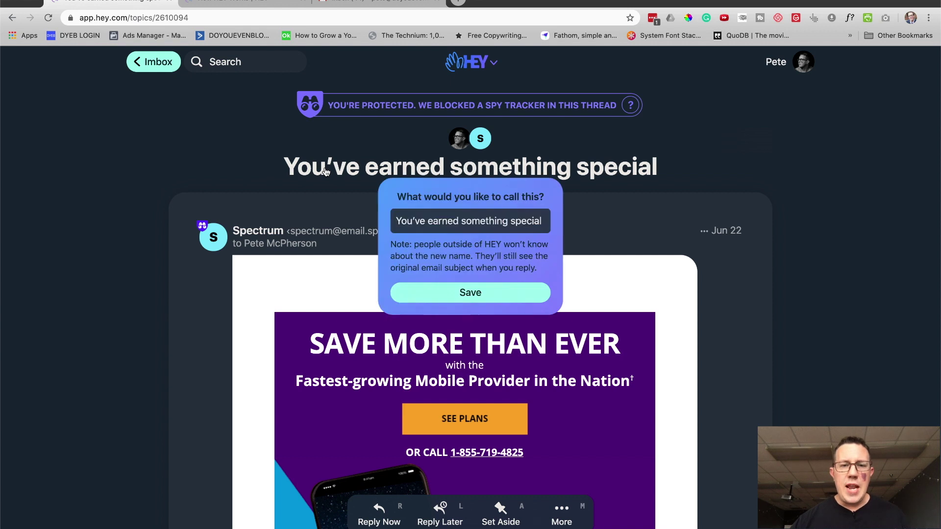
pyautogui.doubleClick(434, 218)
pyautogui.press('super+a')
pyautogui.press('BackSpace')
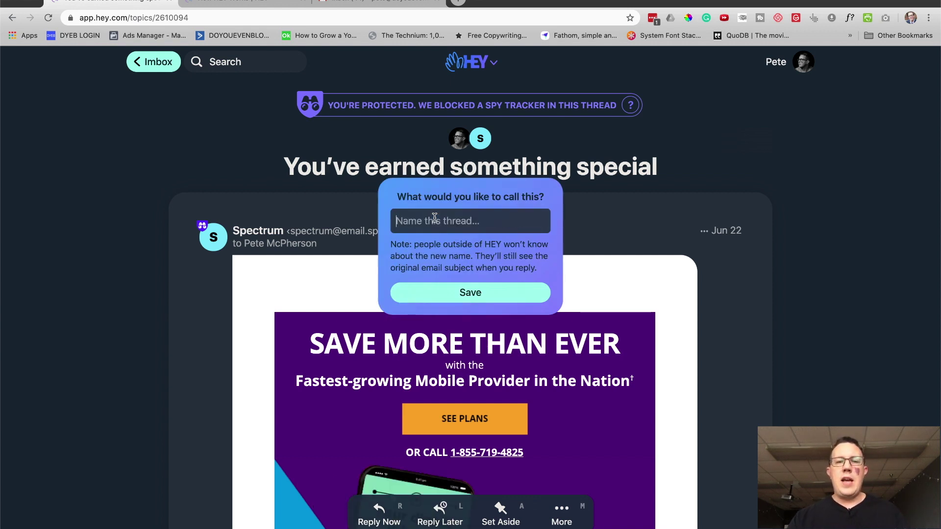
pyautogui.write('that special off')
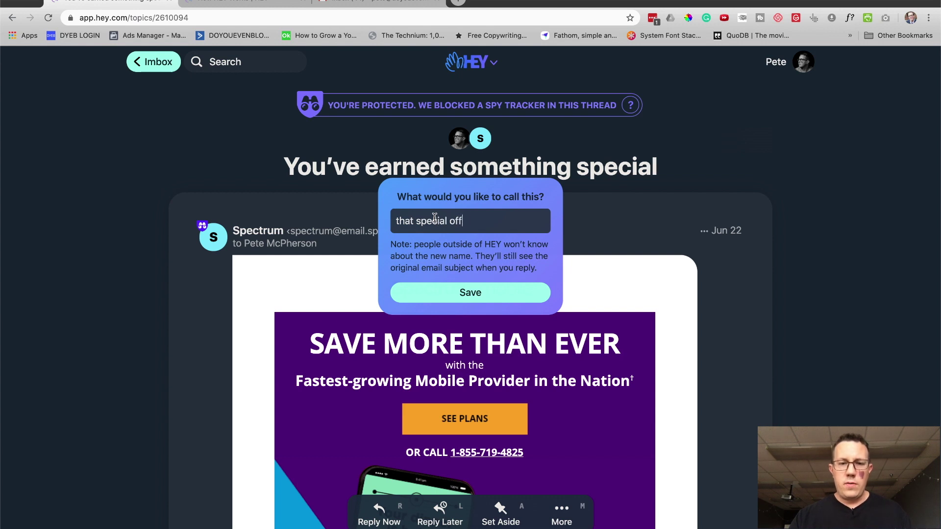
pyautogui.write('er from spectrum')
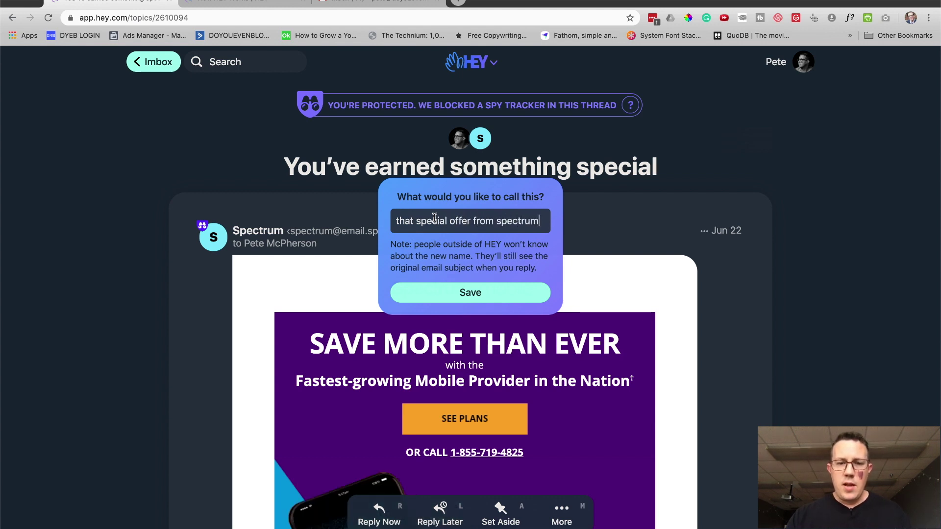
pyautogui.click(514, 299)
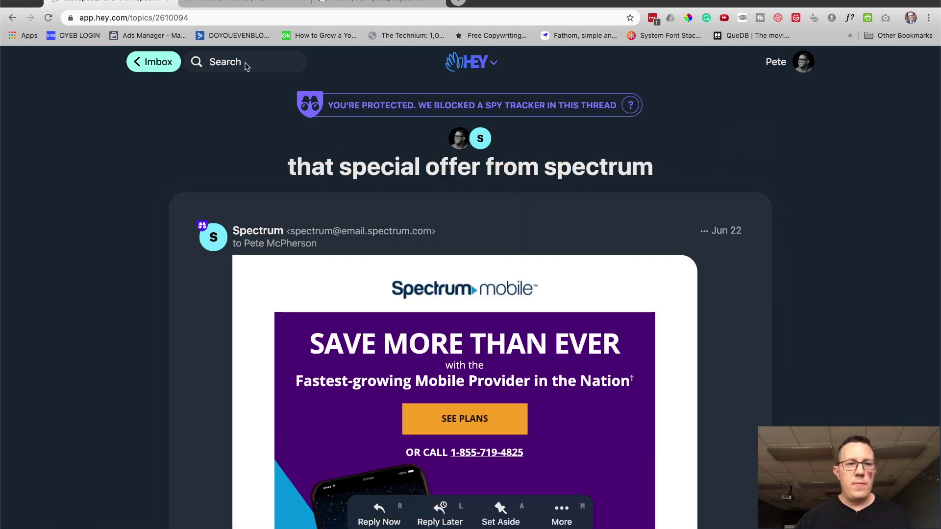
pyautogui.click(174, 69)
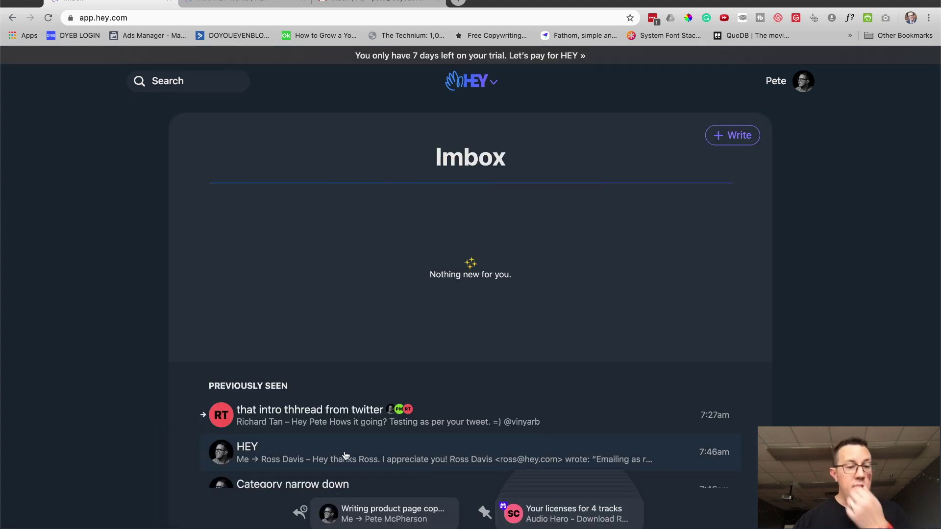
# Search the mail for "that special", open the renamed Spectrum thread from the results and return to the Imbox
pyautogui.scroll(-5, 346, 455)
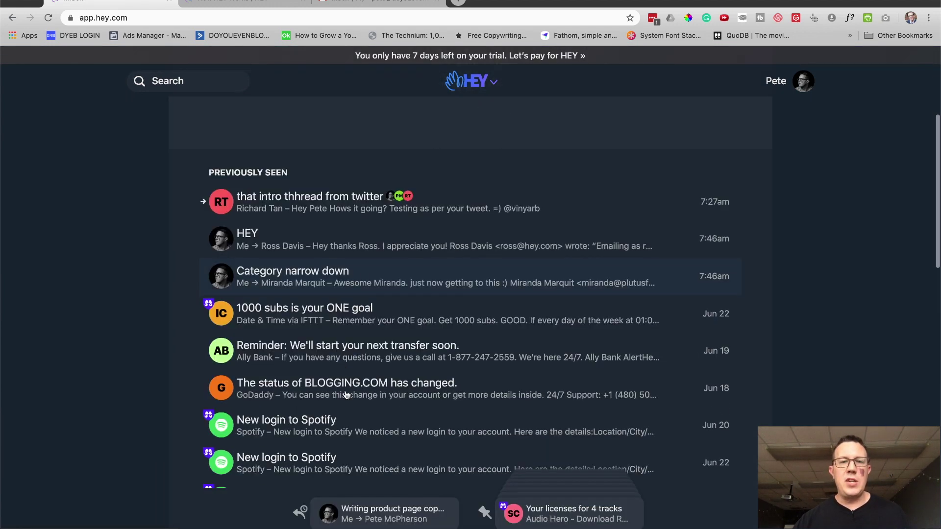
pyautogui.scroll(5, 346, 395)
pyautogui.click(172, 83)
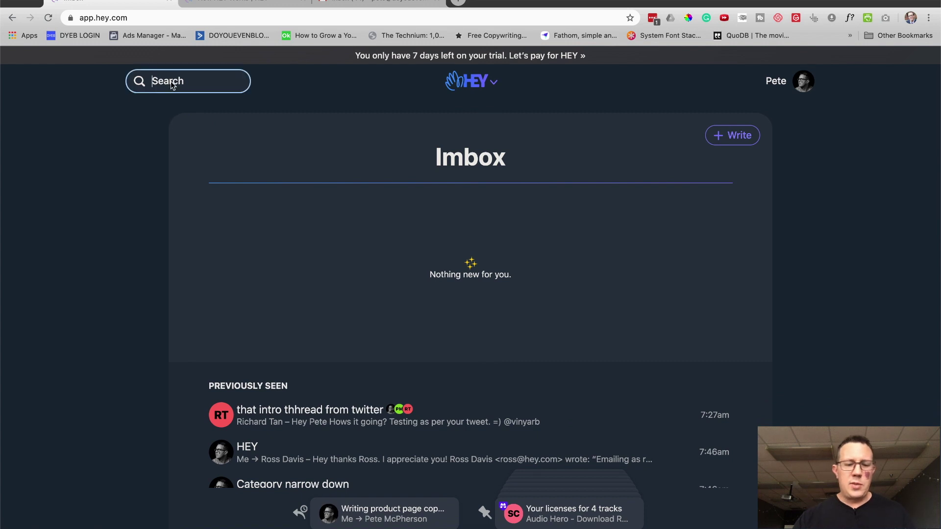
pyautogui.write('that s')
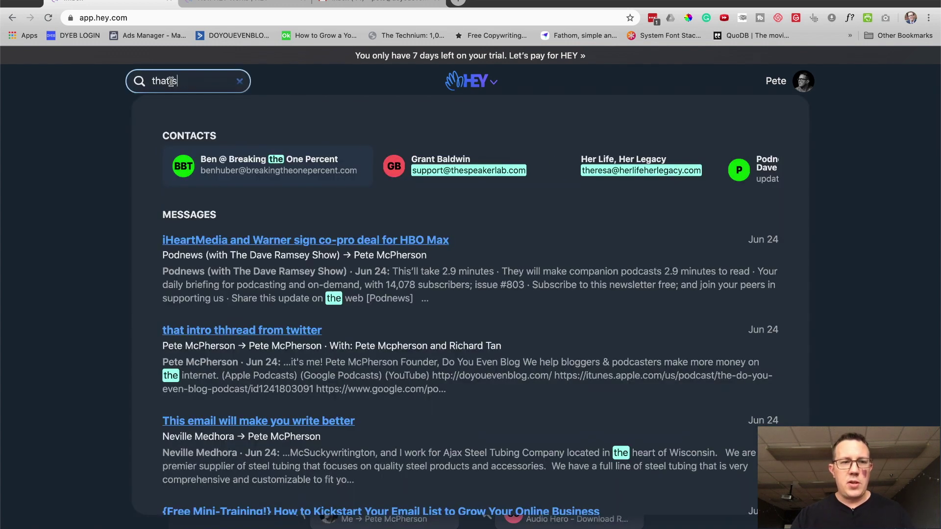
pyautogui.write('pecial')
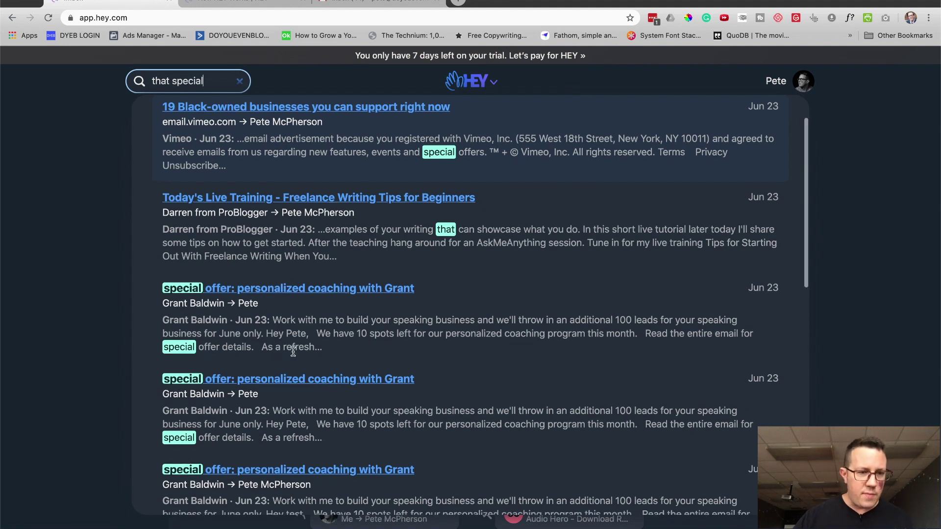
pyautogui.scroll(-1, 294, 351)
pyautogui.scroll(-3, 293, 351)
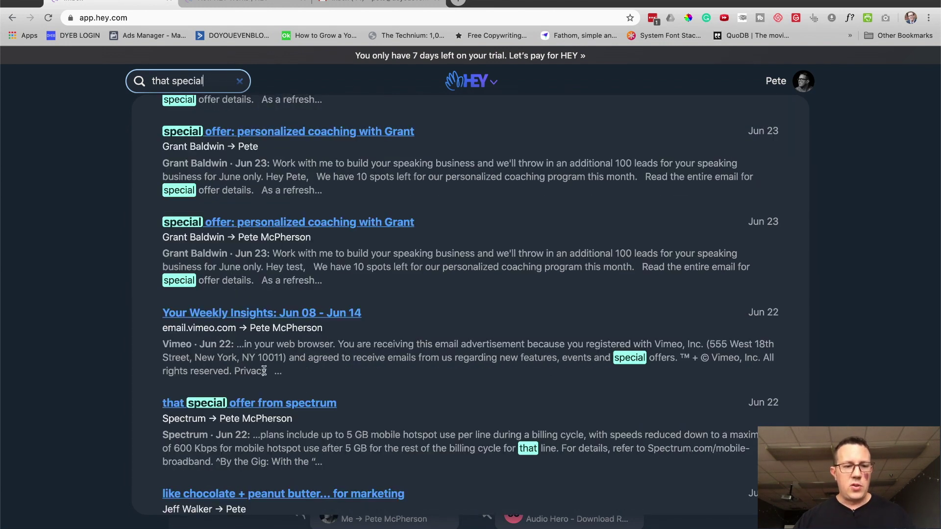
pyautogui.click(228, 403)
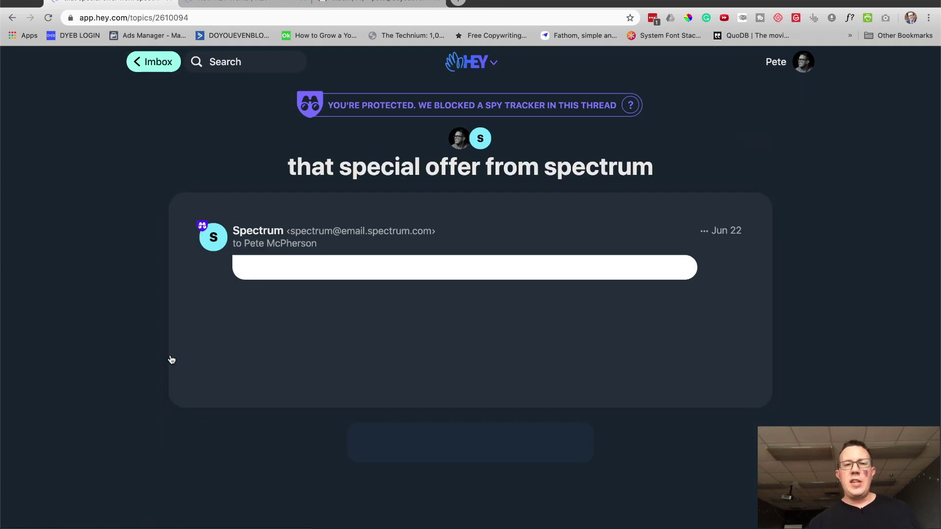
pyautogui.click(155, 63)
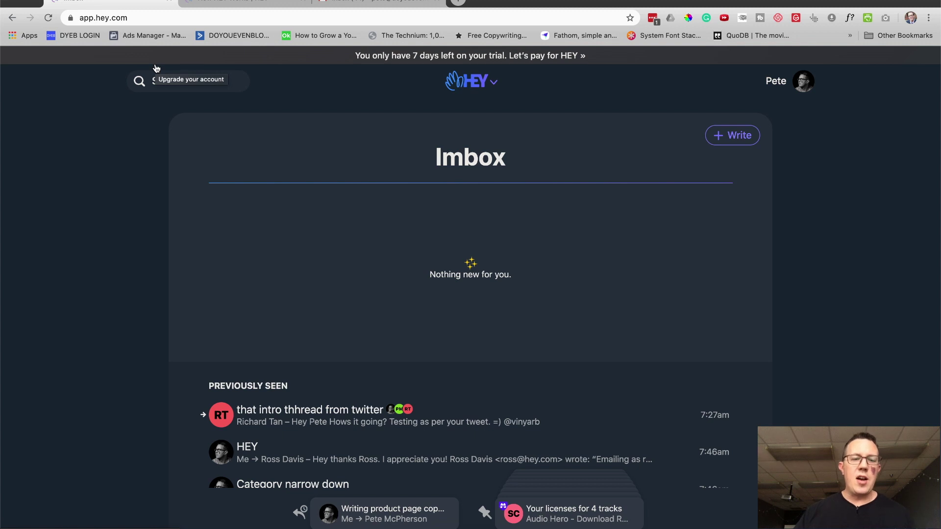
# Find "that special offer from spectrum" among the Previously Seen emails, open it and go back to the Imbox
pyautogui.scroll(-2, 153, 202)
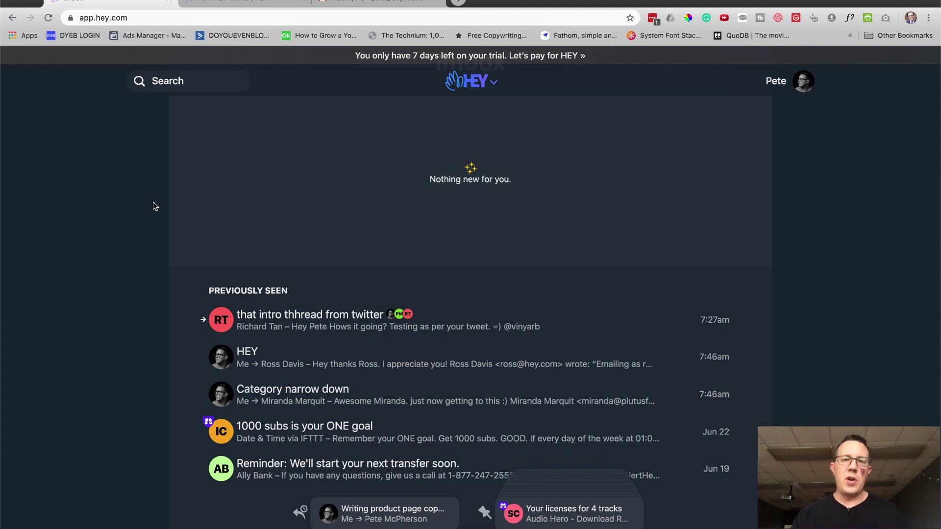
pyautogui.scroll(-10, 153, 202)
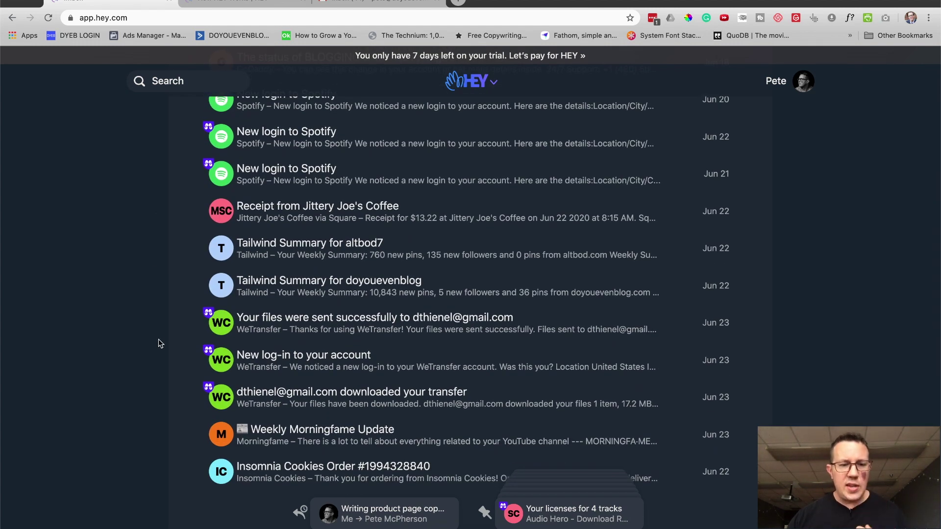
pyautogui.scroll(-5, 157, 343)
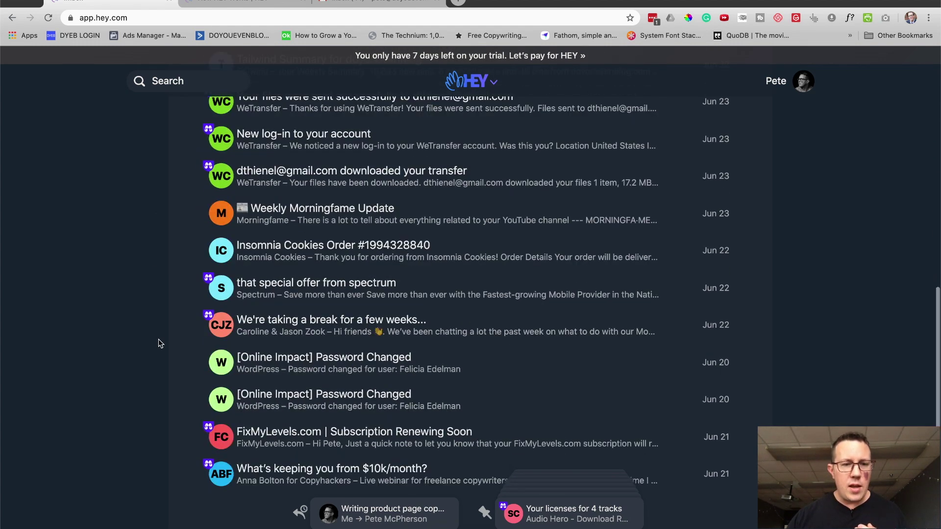
pyautogui.click(300, 284)
pyautogui.click(156, 68)
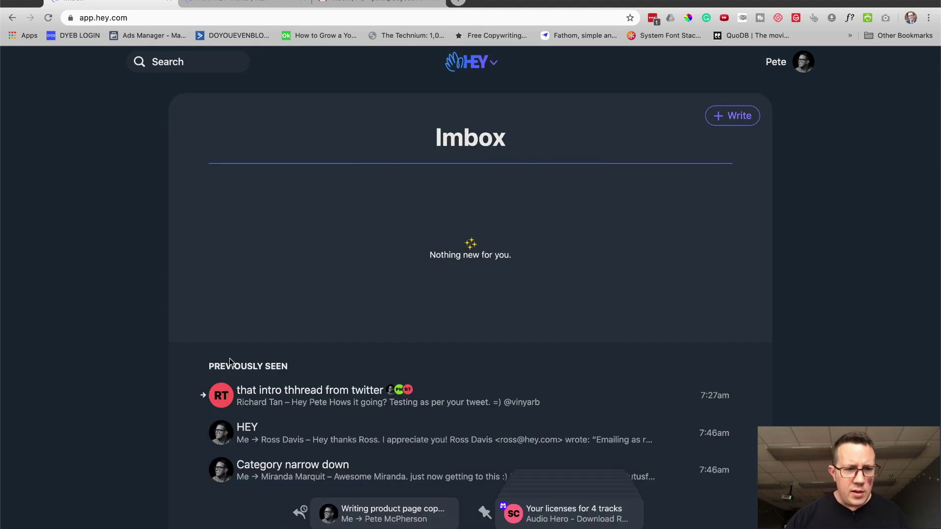
# Reopen the Spectrum offer thread, expand its blocked spy tracker notice to read the details, and return to the Imbox list
pyautogui.scroll(-8, 215, 363)
pyautogui.scroll(-3, 214, 362)
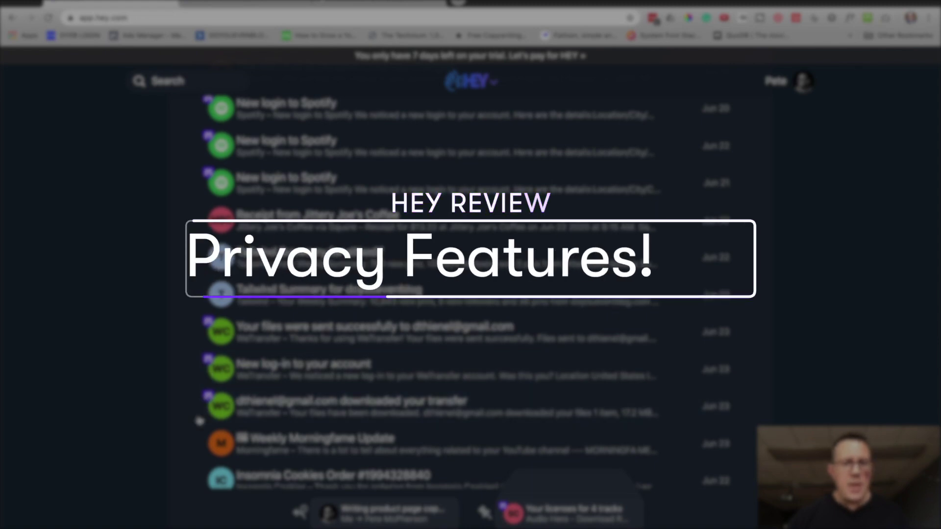
pyautogui.scroll(-4, 209, 329)
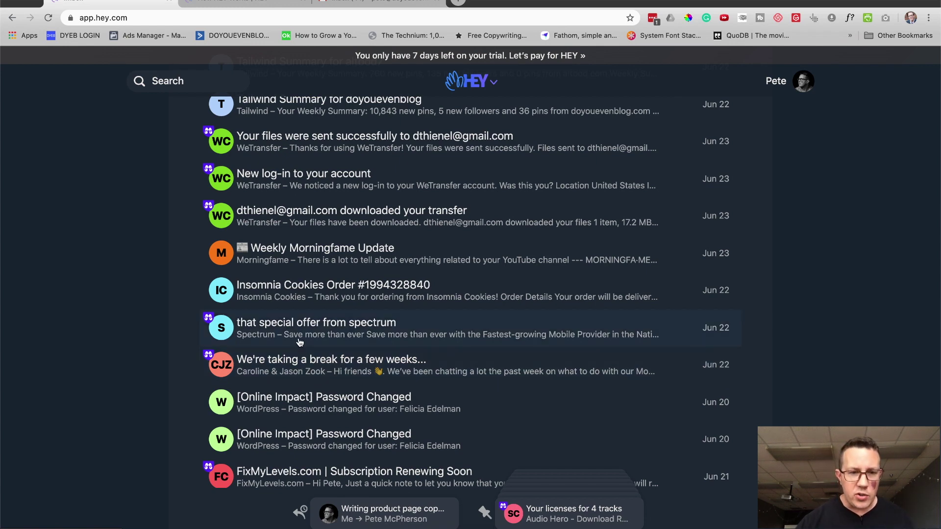
pyautogui.click(279, 327)
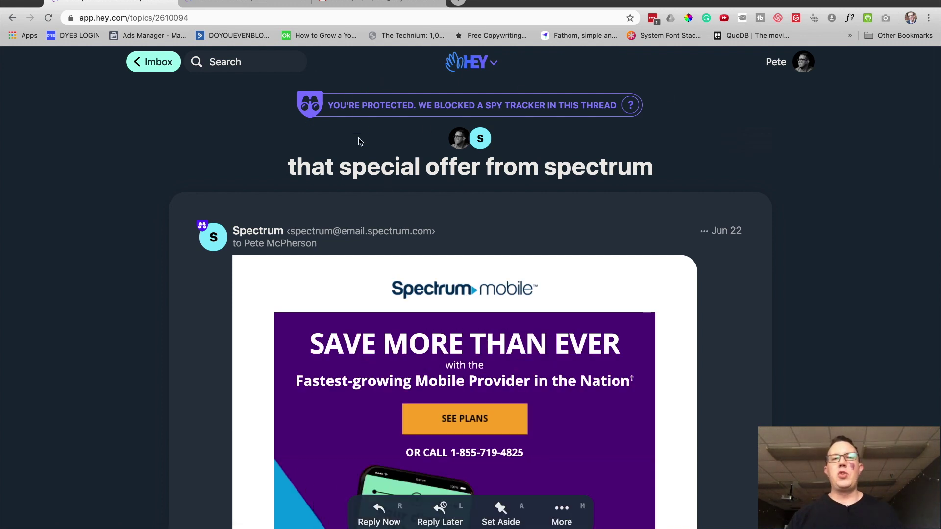
pyautogui.click(556, 112)
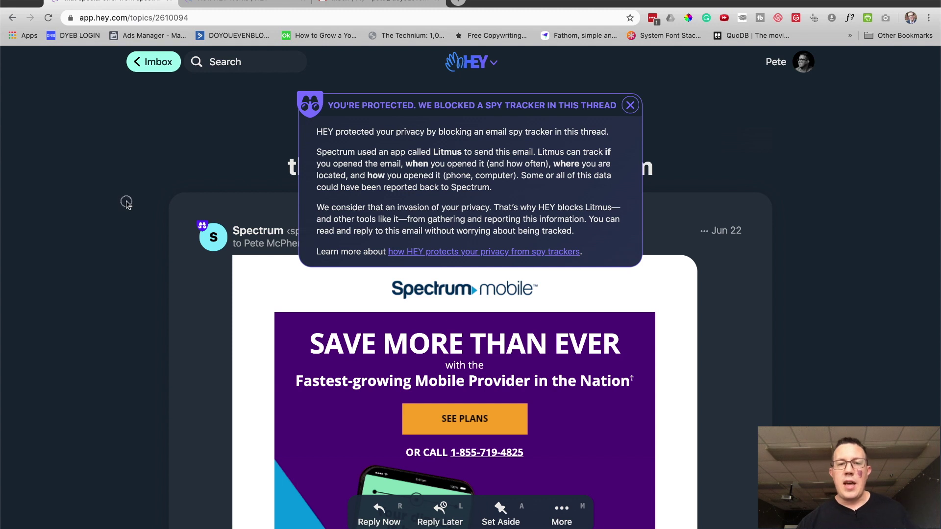
pyautogui.click(158, 63)
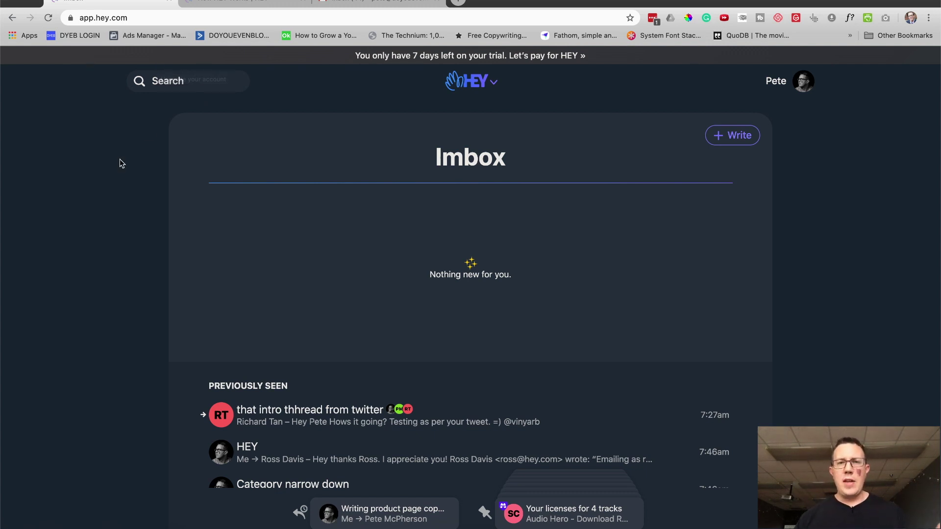
pyautogui.scroll(-5, 120, 159)
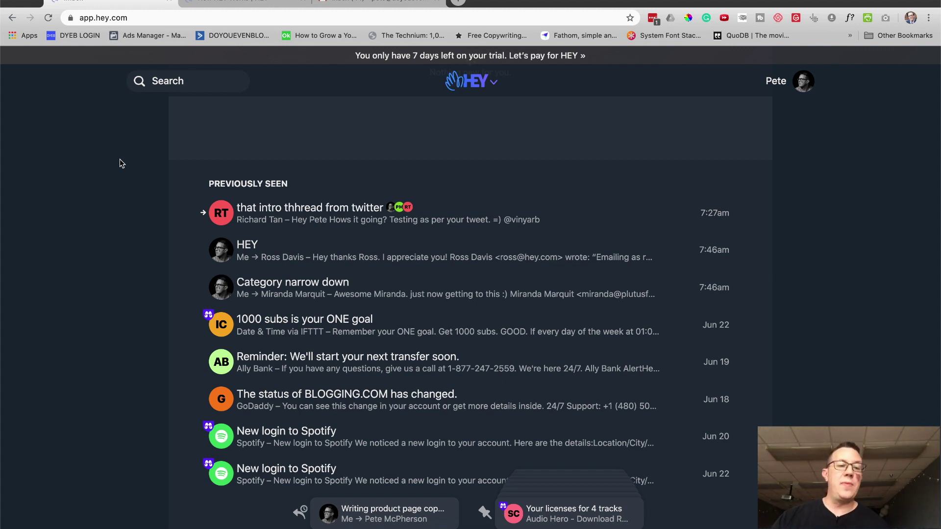
pyautogui.scroll(-2, 119, 159)
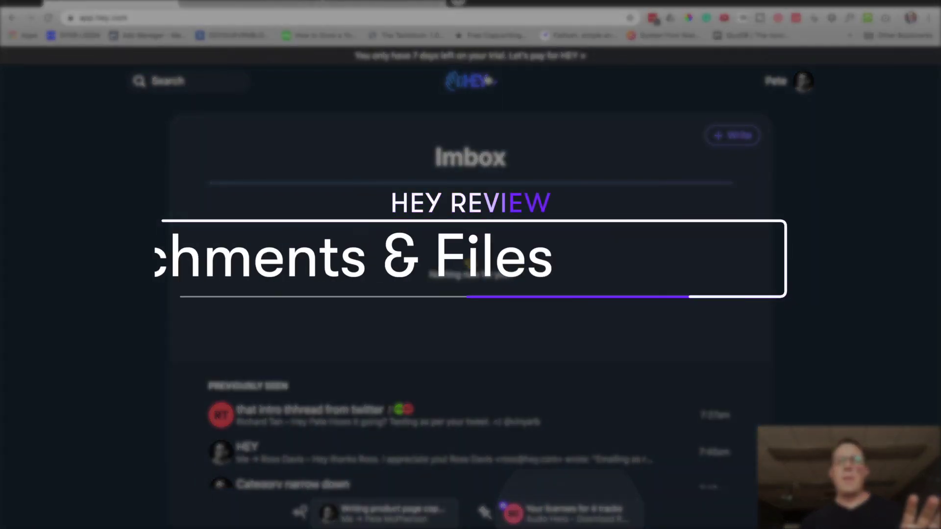
# Open the All Files view and look over the attachments sent by everyone
pyautogui.press('super+j')
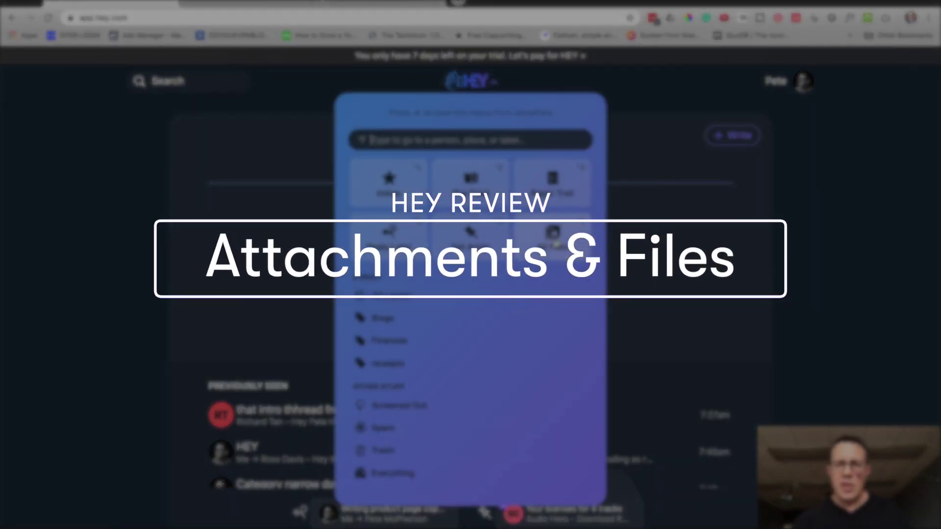
pyautogui.click(556, 244)
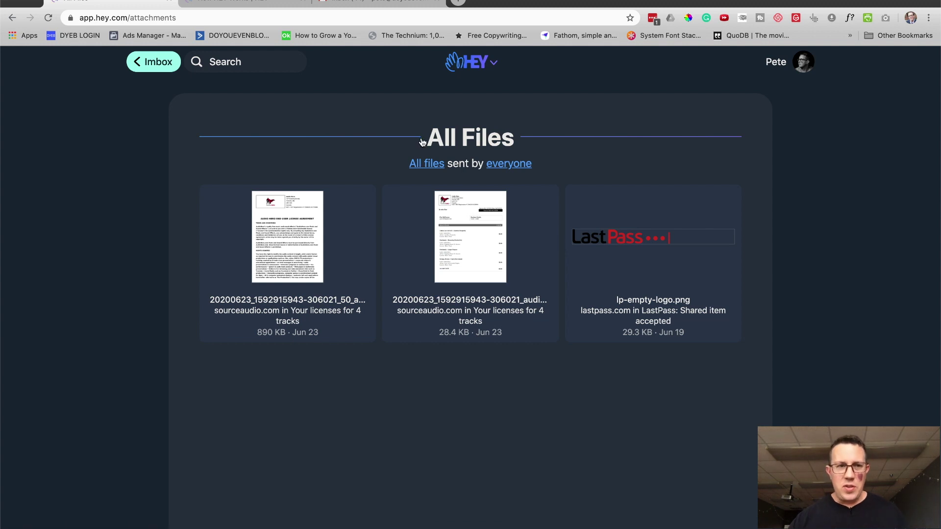
pyautogui.click(490, 63)
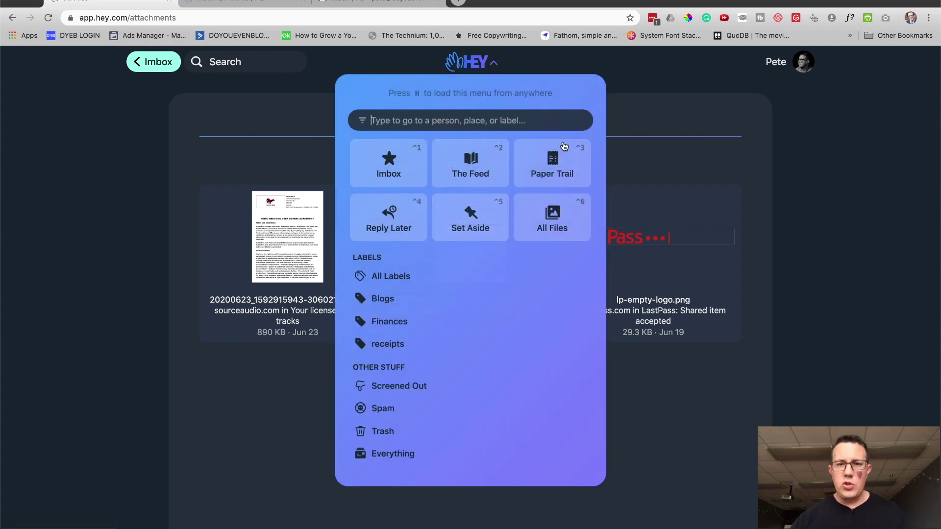
pyautogui.click(574, 232)
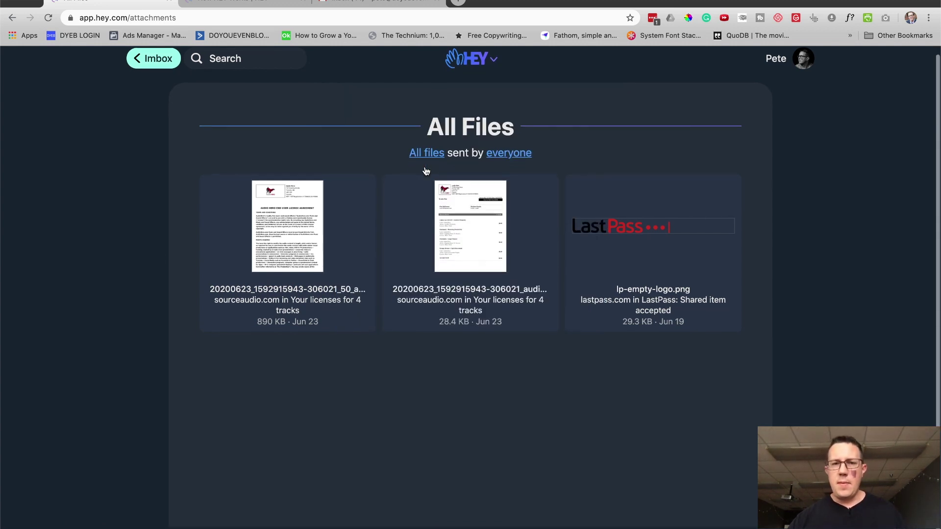
pyautogui.scroll(2, 426, 170)
pyautogui.scroll(-1, 424, 166)
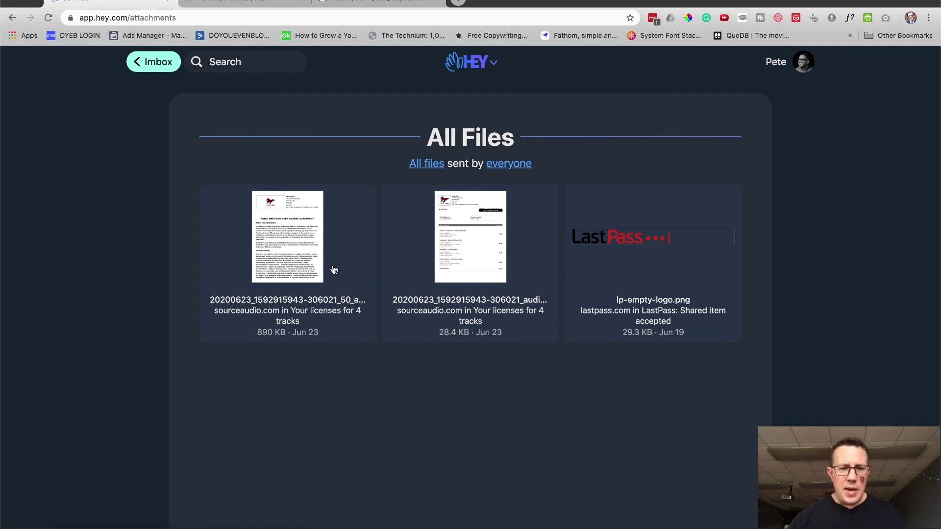
# Filter All Files to show only PDFs sent by sourceaudio.com, finding the sender with "aud"
pyautogui.click(418, 165)
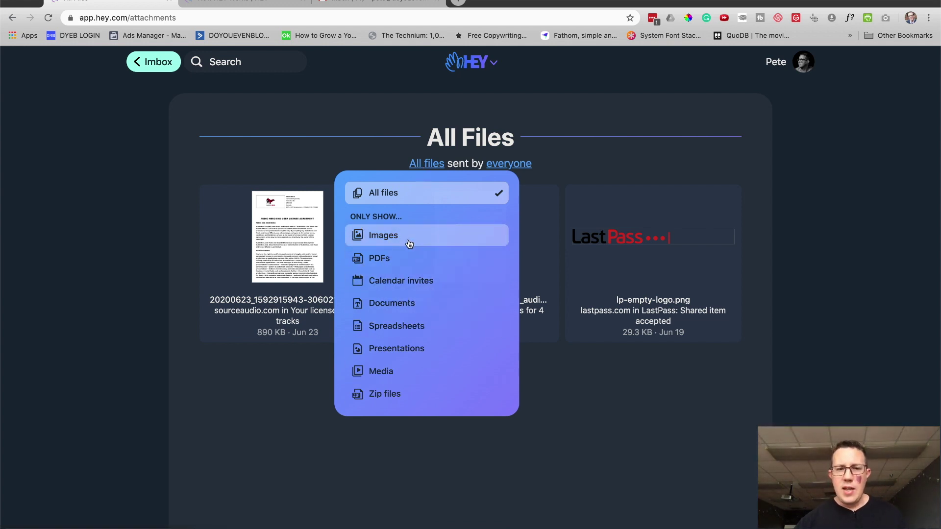
pyautogui.click(395, 256)
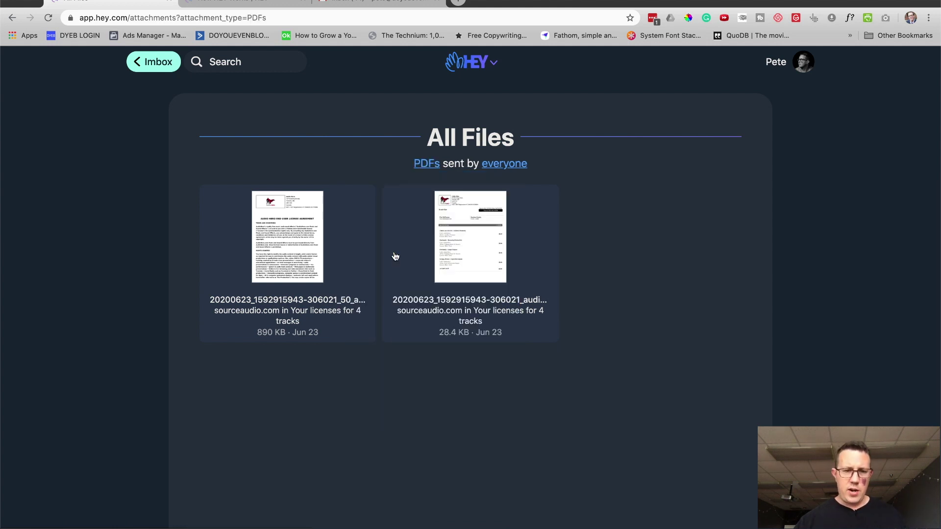
pyautogui.click(513, 165)
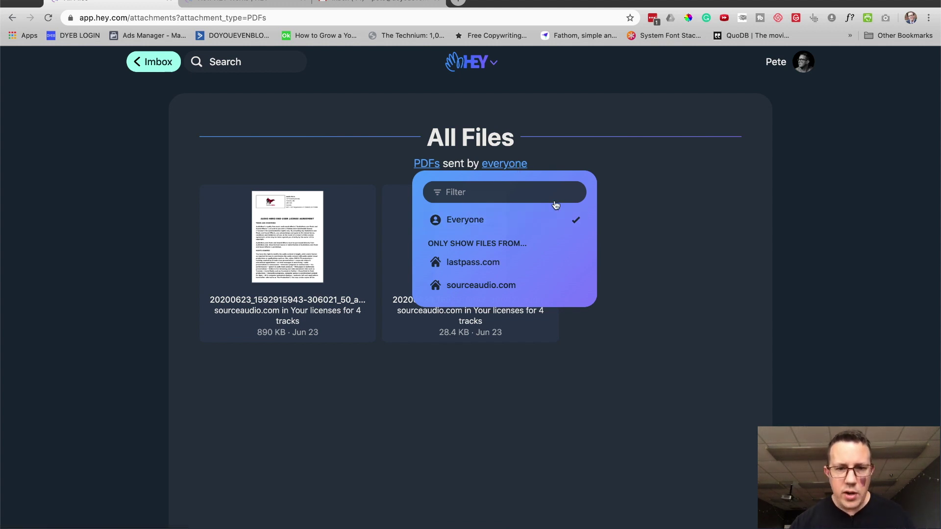
pyautogui.write('aud')
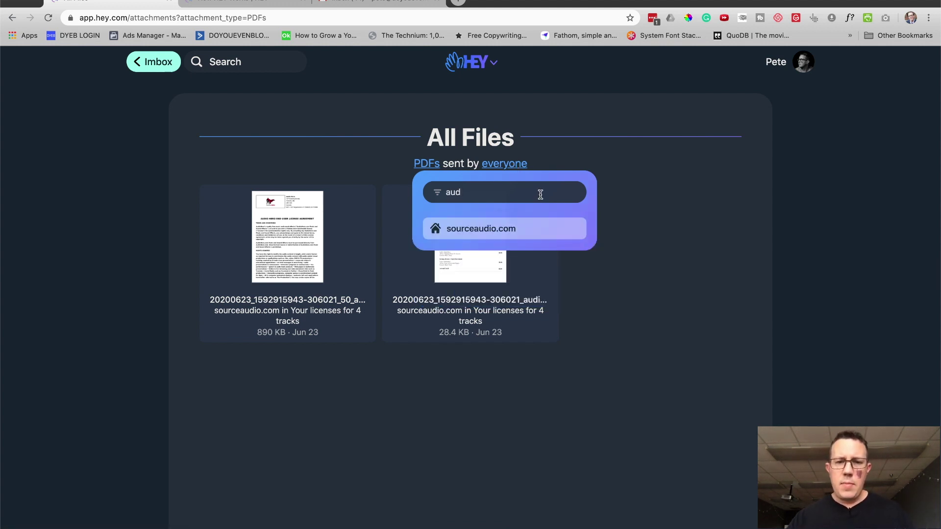
pyautogui.click(491, 231)
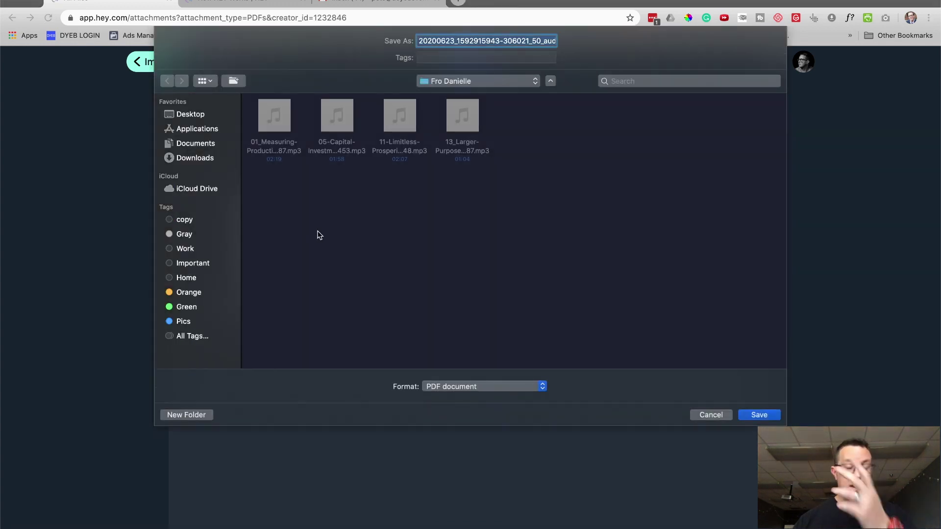
# Save the first sourceaudio.com license PDF to the Downloads folder and return to the unfiltered All Files view
pyautogui.click(181, 158)
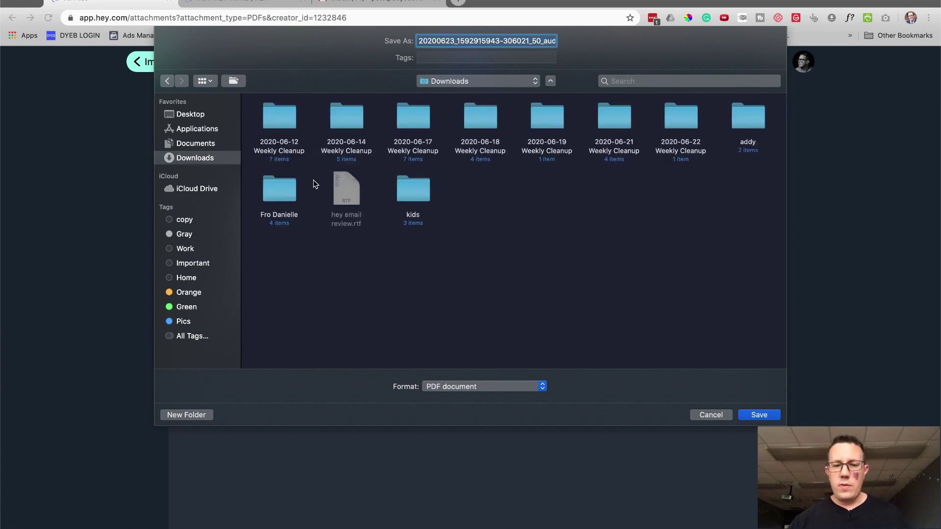
pyautogui.click(770, 420)
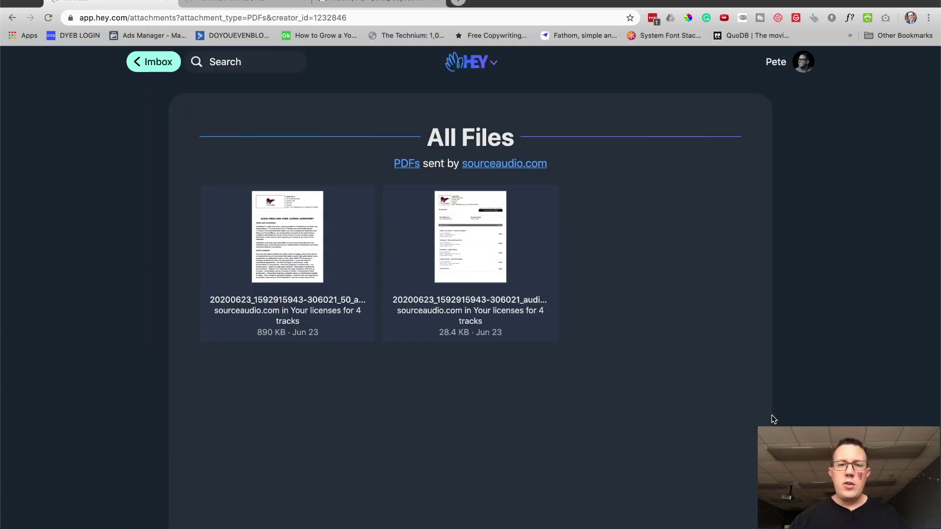
pyautogui.click(482, 62)
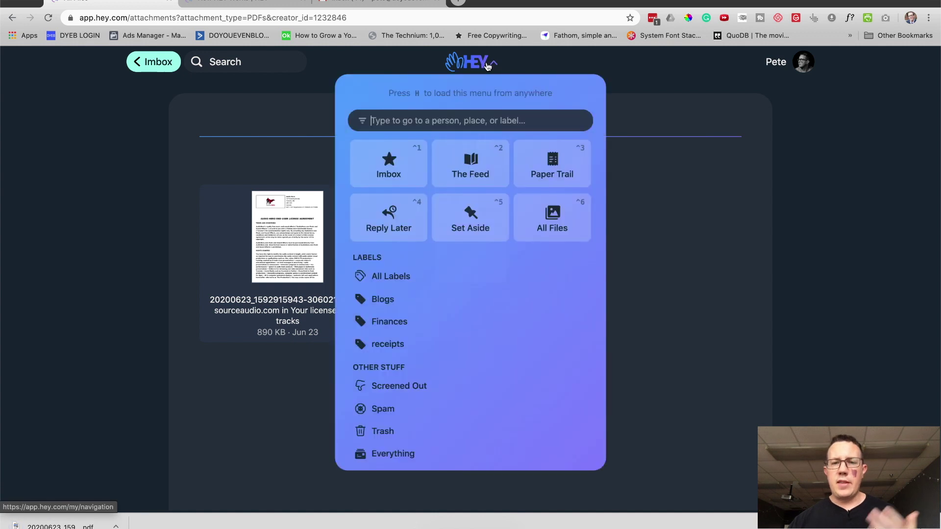
pyautogui.click(562, 229)
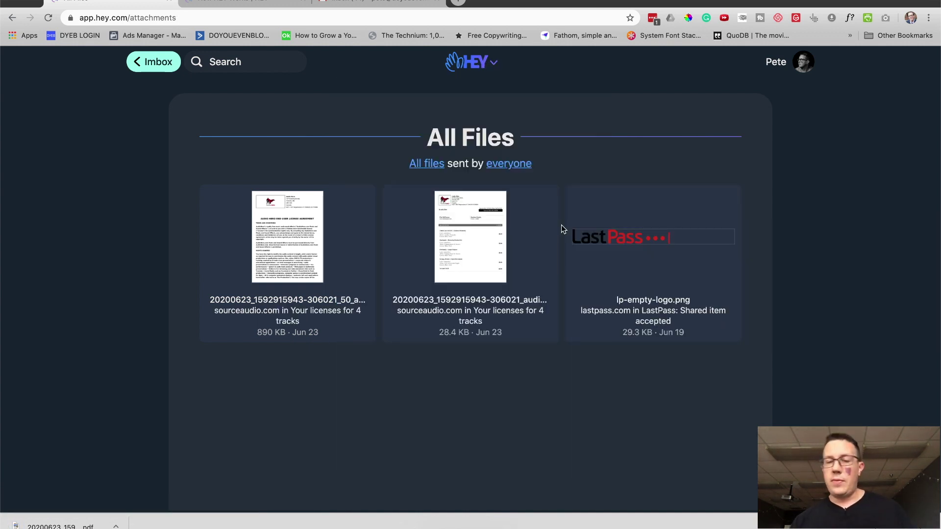
# Search for "lastp", open the lastpass.com contact page and look over its recent files and messages
pyautogui.click(228, 63)
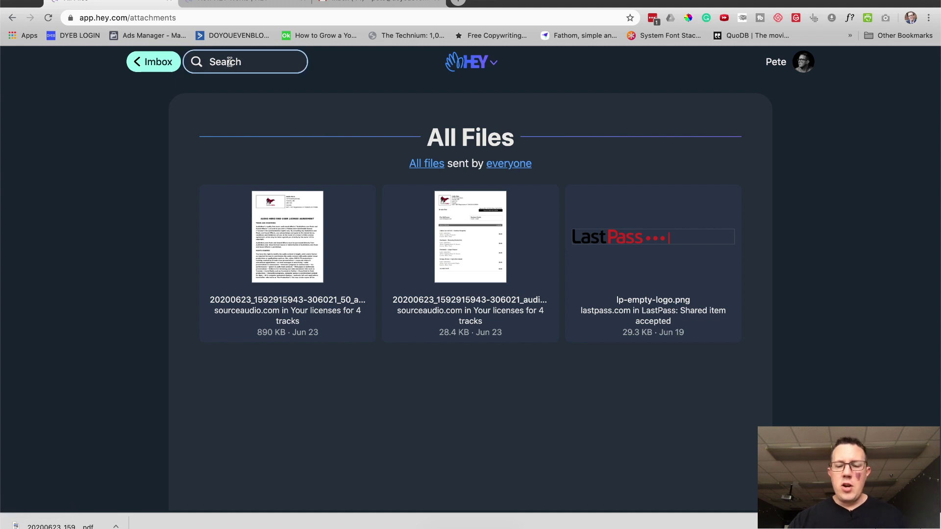
pyautogui.write('last')
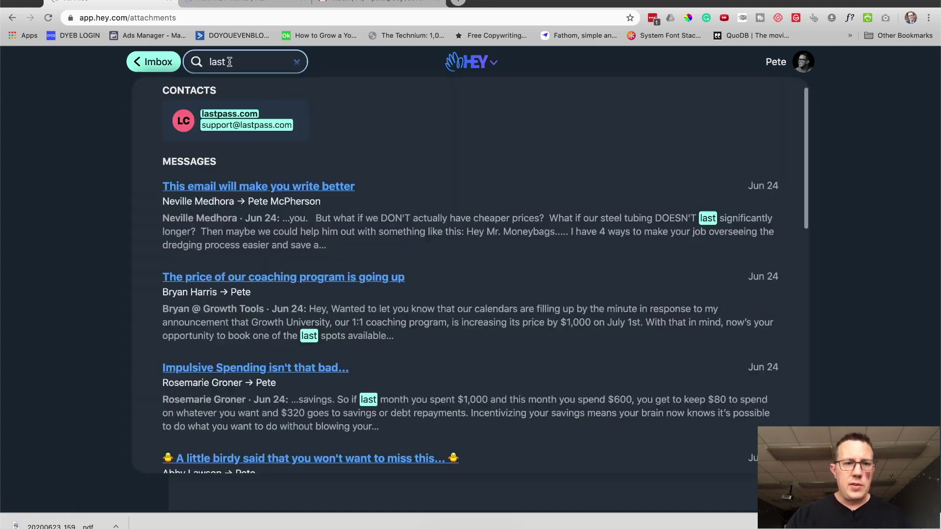
pyautogui.write('p')
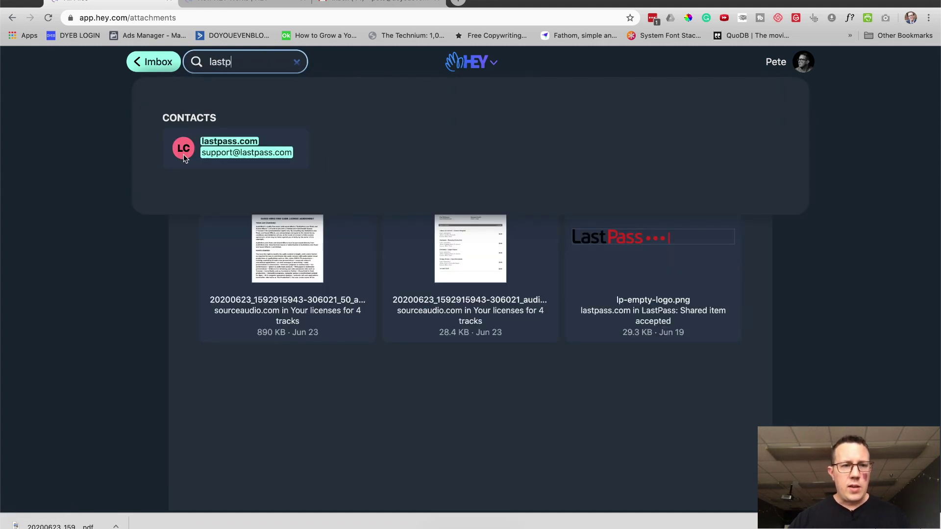
pyautogui.click(217, 148)
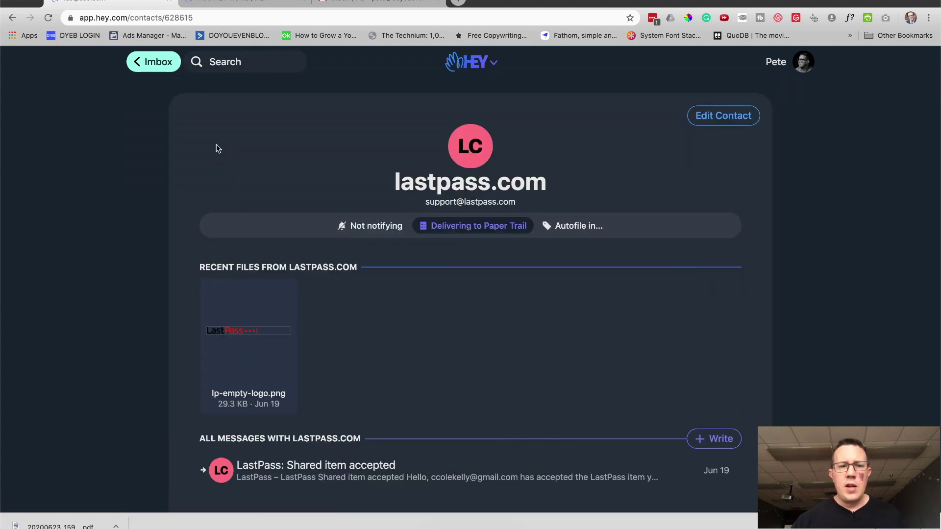
pyautogui.tripleClick(309, 267)
pyautogui.scroll(-1, 405, 289)
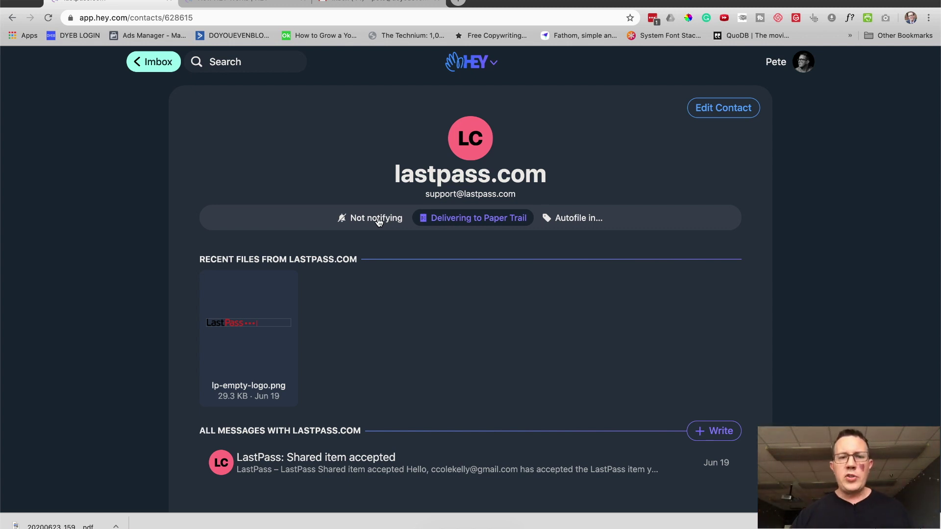
# View the notification choices for the lastpass.com contact, close them and return to the Imbox
pyautogui.click(379, 222)
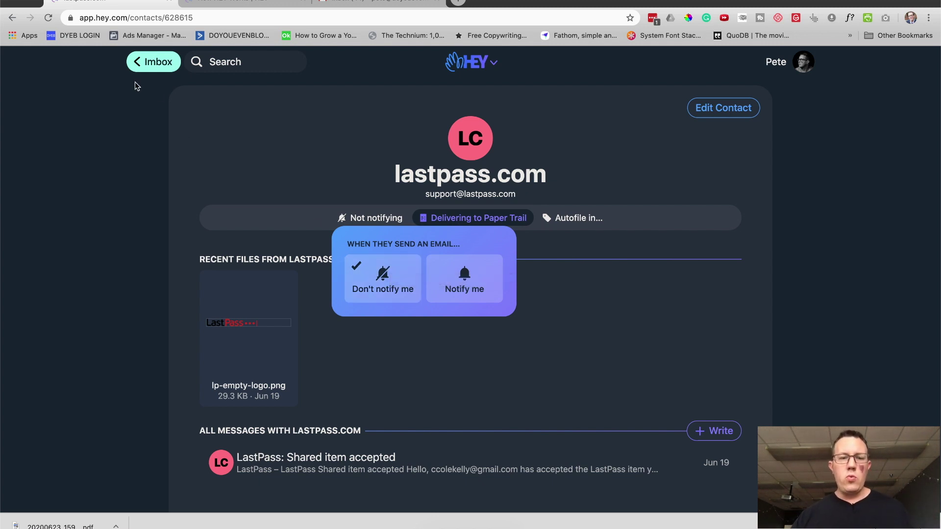
pyautogui.click(222, 150)
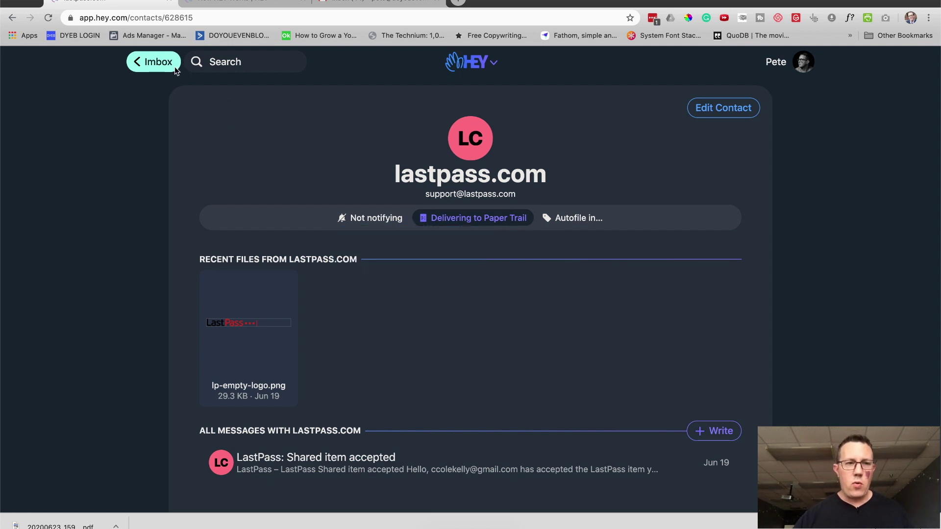
pyautogui.click(162, 66)
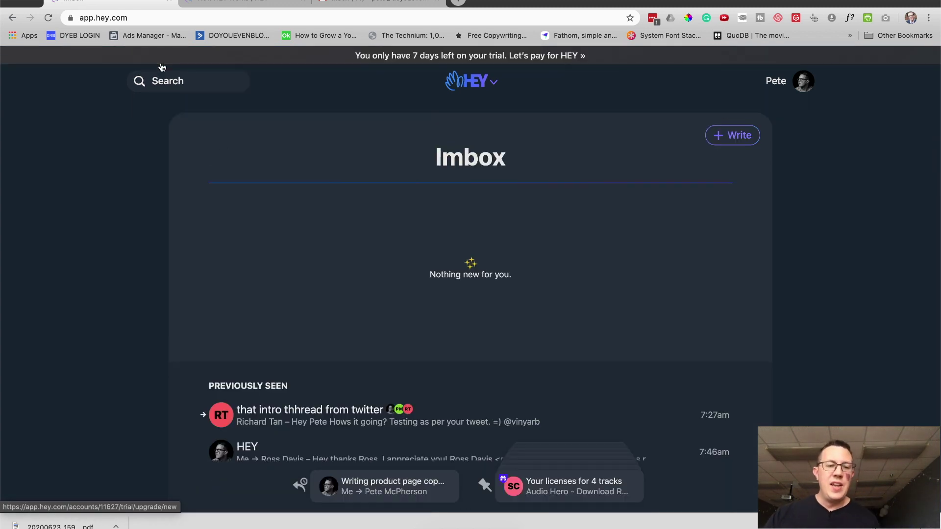
# Open the Ally Bank transfer reminder from Previously Seen, go to the bank's contact page and check its notification setting
pyautogui.scroll(-4, 324, 189)
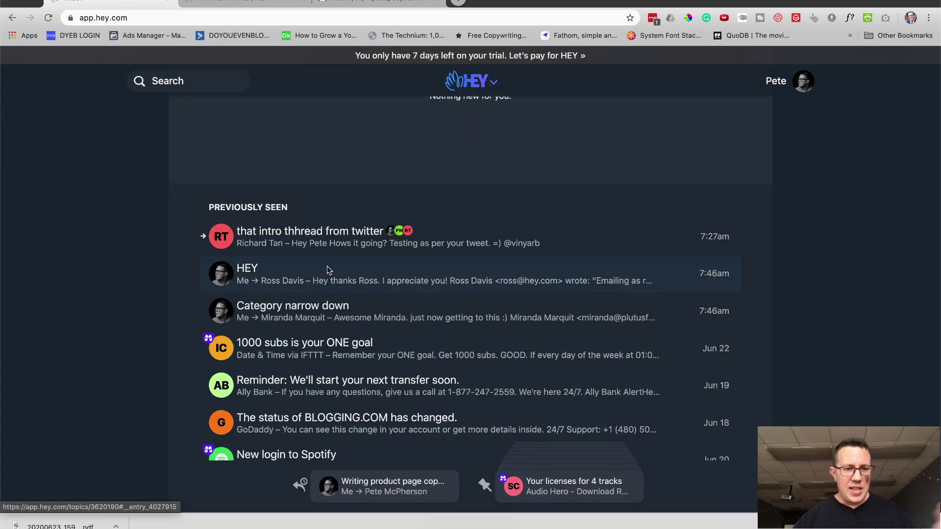
pyautogui.scroll(-3, 313, 309)
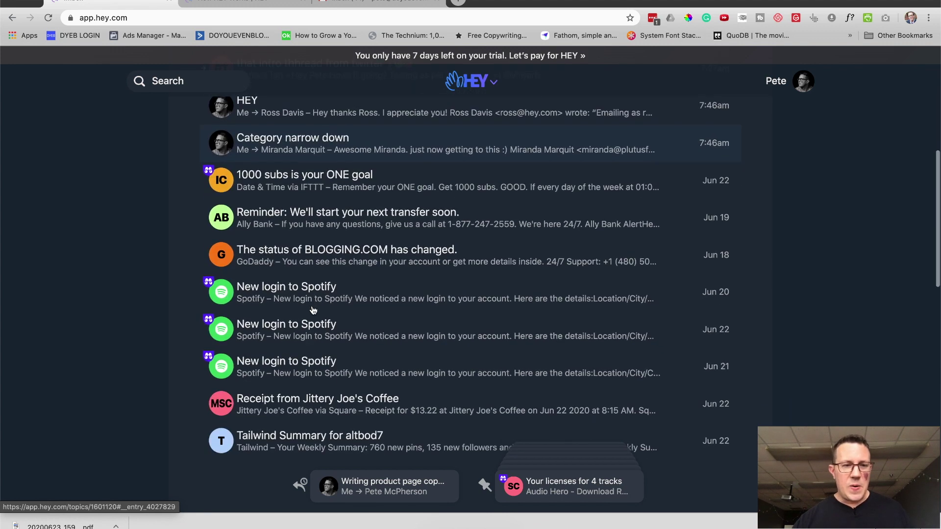
pyautogui.click(287, 215)
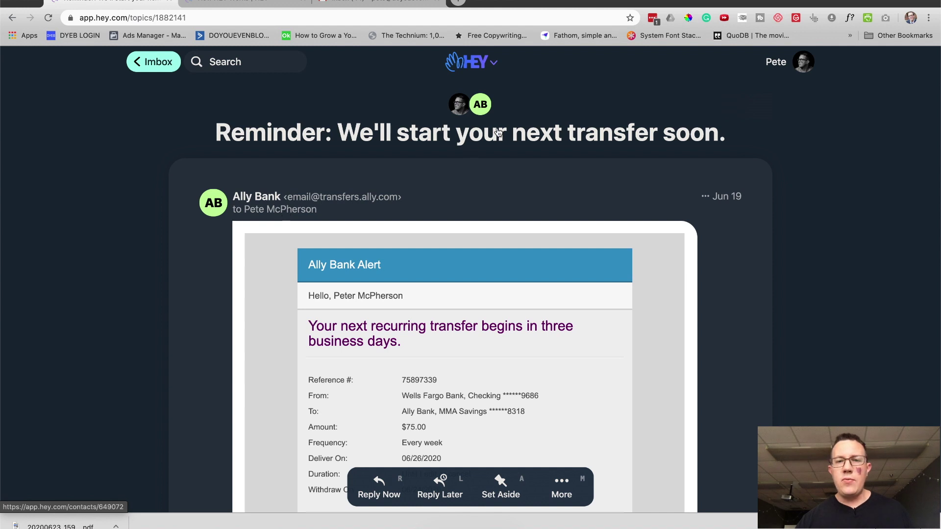
pyautogui.click(482, 106)
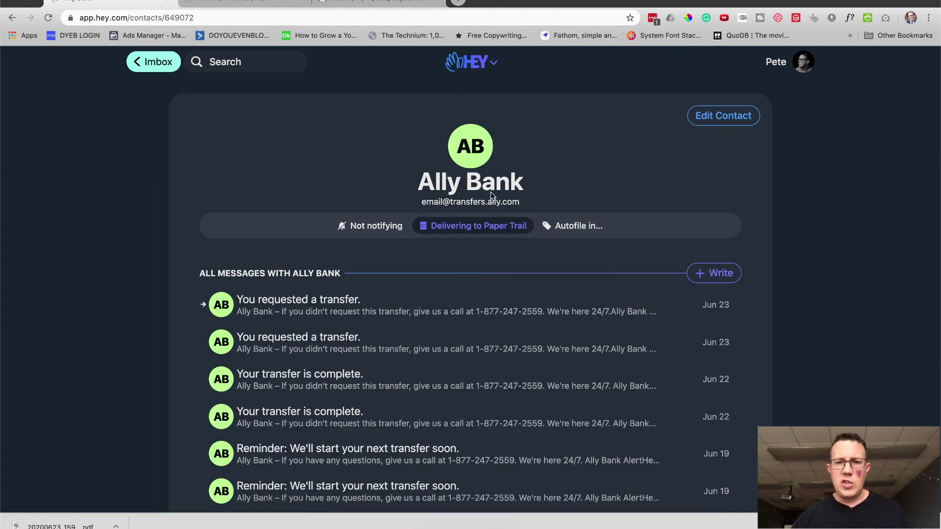
pyautogui.click(385, 224)
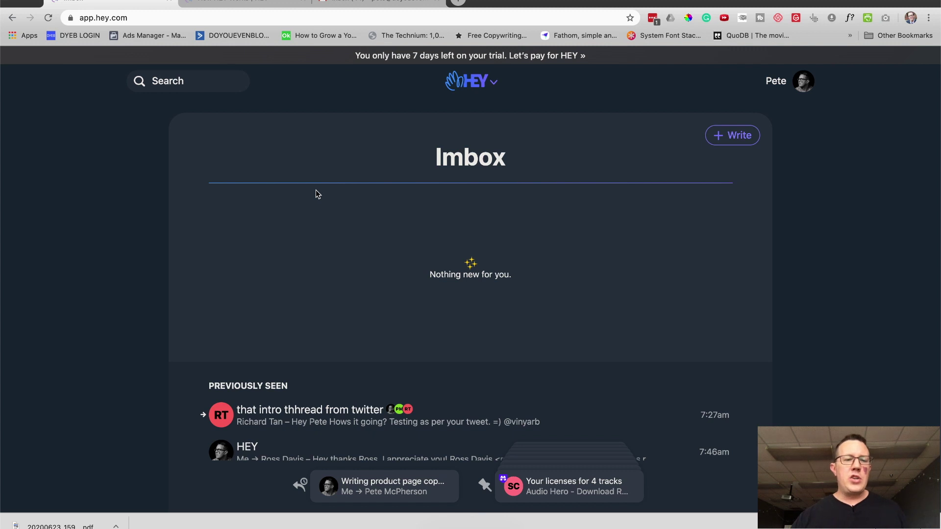
# Open "that intro thhread from twitter" and view the contact page of its first sender with all their messages
pyautogui.scroll(-5, 315, 194)
pyautogui.click(343, 238)
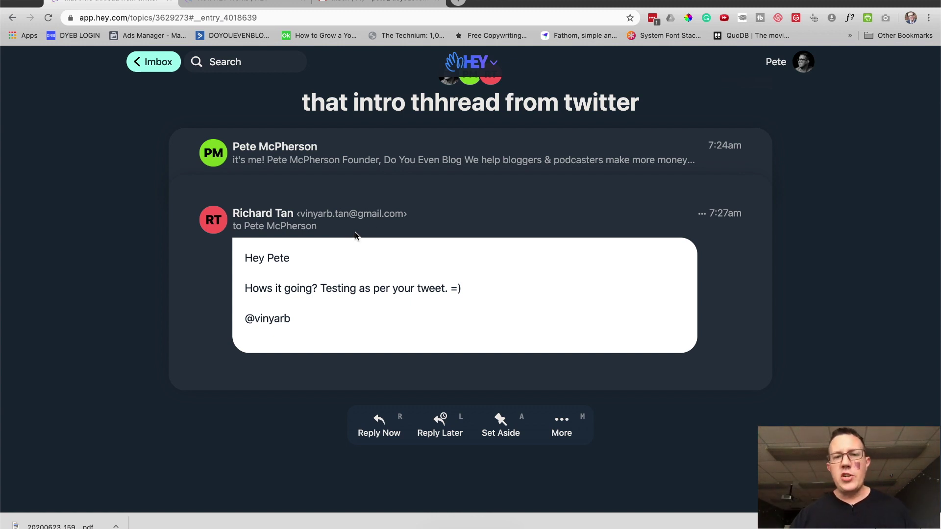
pyautogui.scroll(-1, 288, 119)
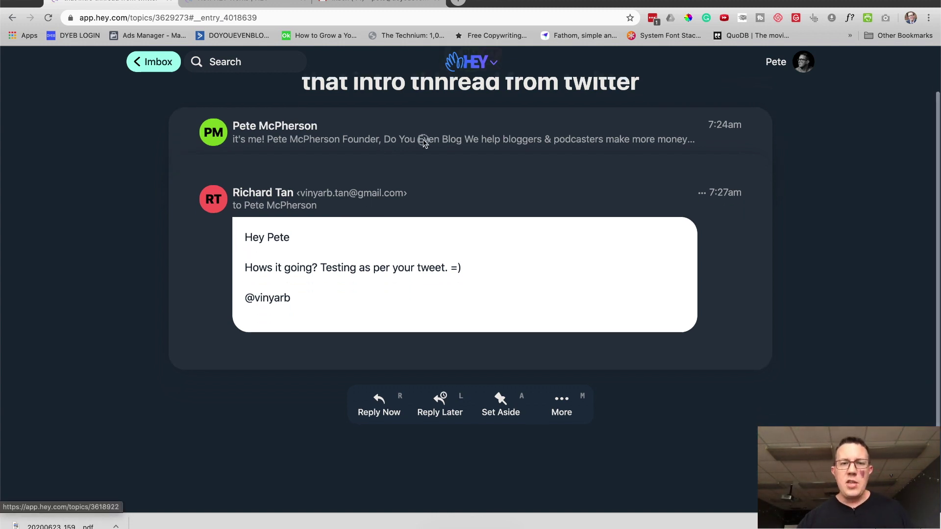
pyautogui.click(424, 141)
pyautogui.click(424, 143)
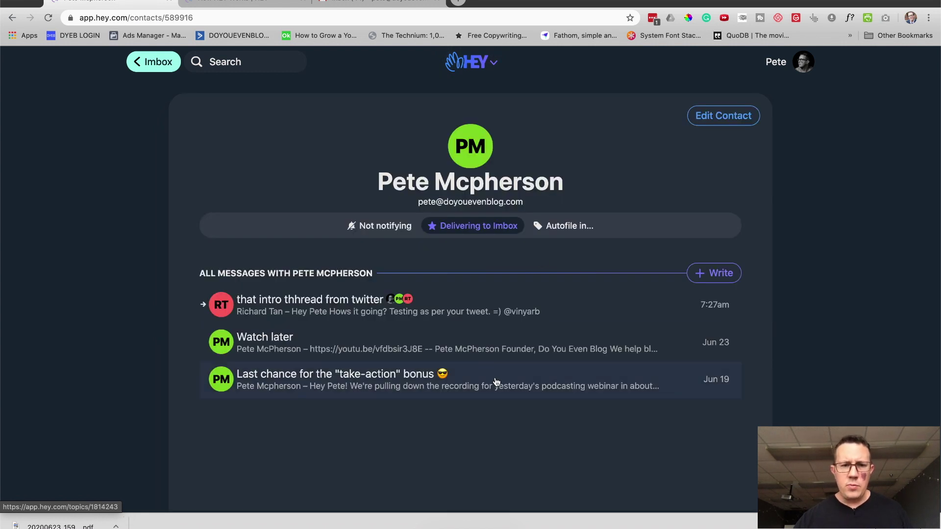
pyautogui.click(160, 63)
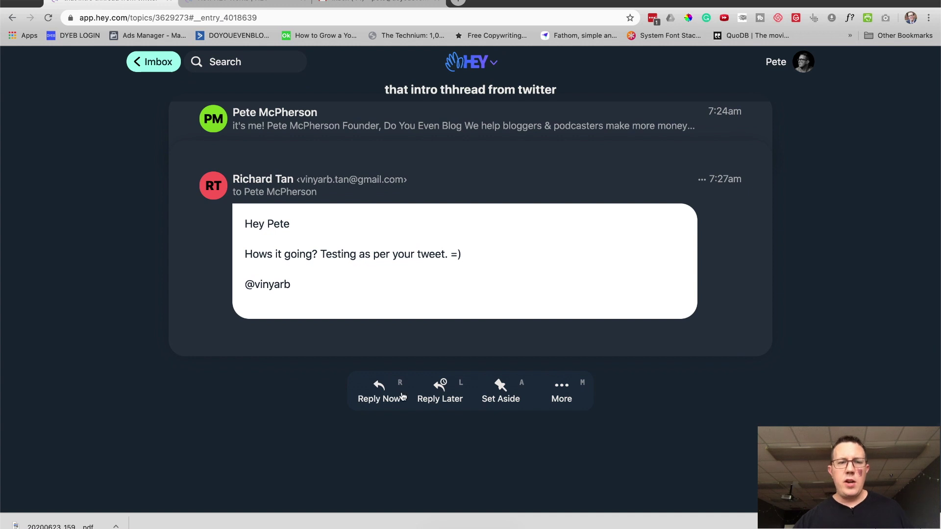
# Review the thread options of "that intro thhread from twitter", reopen it from the Imbox and choose to ignore the thread
pyautogui.click(559, 392)
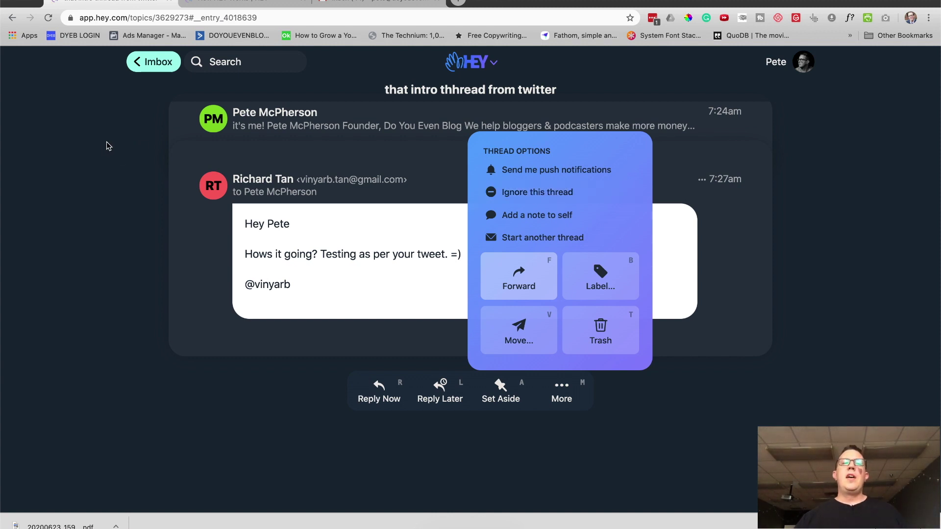
pyautogui.click(155, 72)
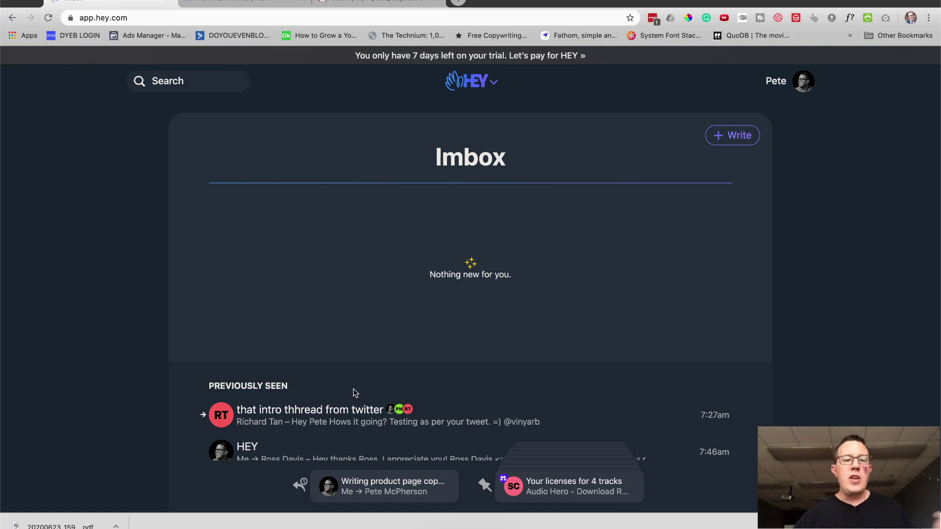
pyautogui.click(334, 412)
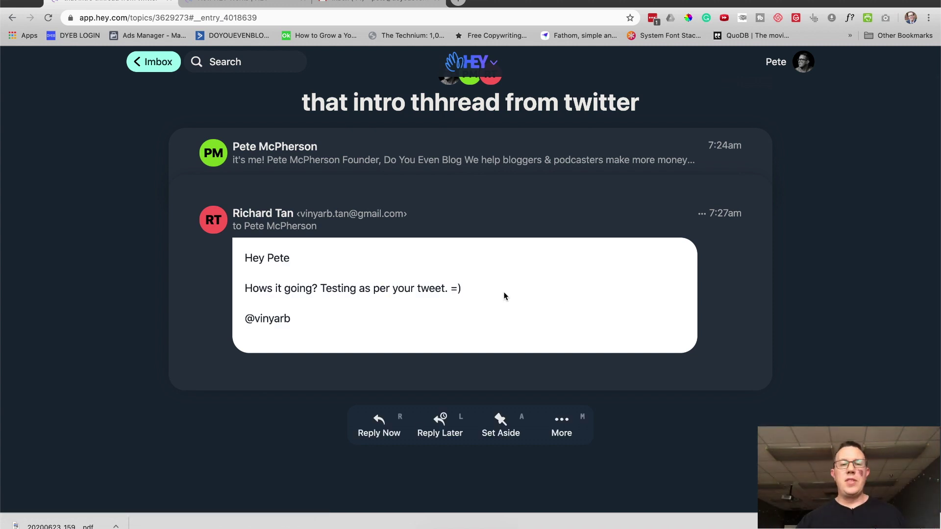
pyautogui.click(558, 397)
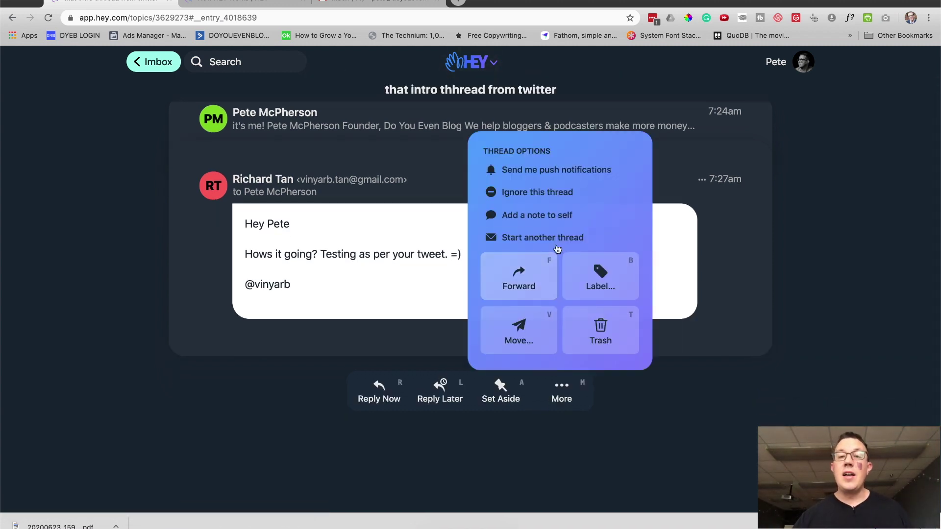
pyautogui.click(546, 196)
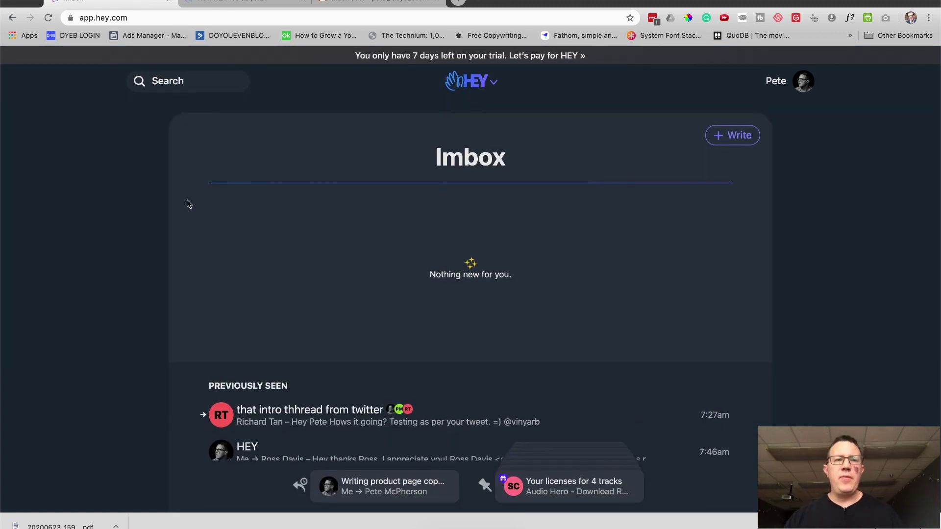
# Search for the Plutus Foundation contact by first name, open the contact page and open the "Category narrow down" thread
pyautogui.click(187, 82)
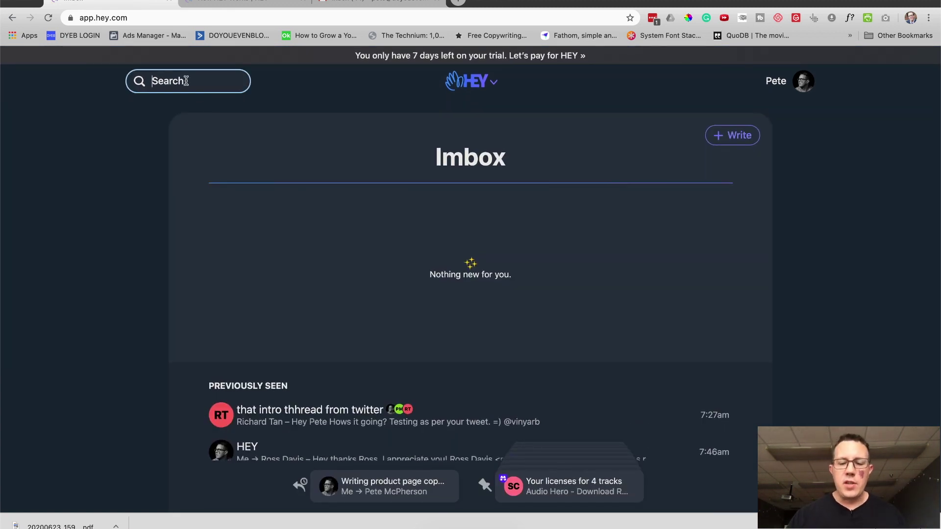
pyautogui.write('mir')
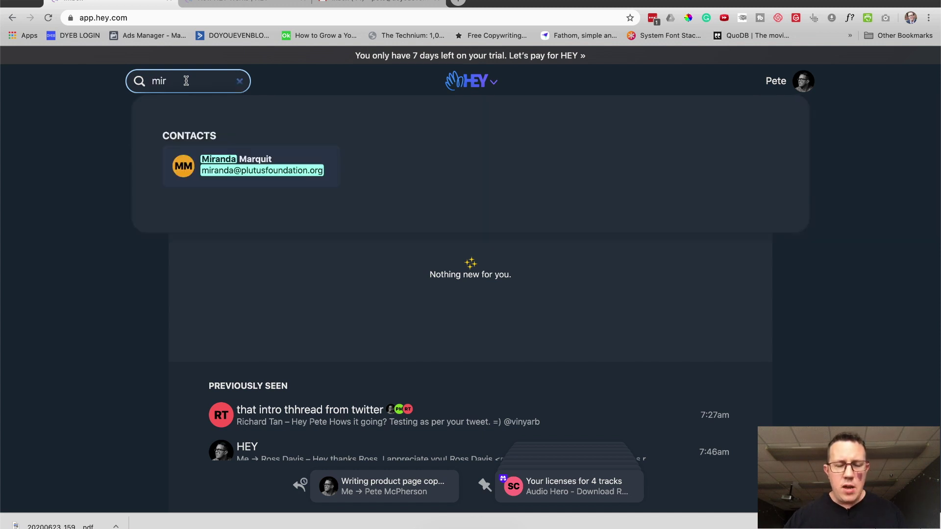
pyautogui.click(213, 161)
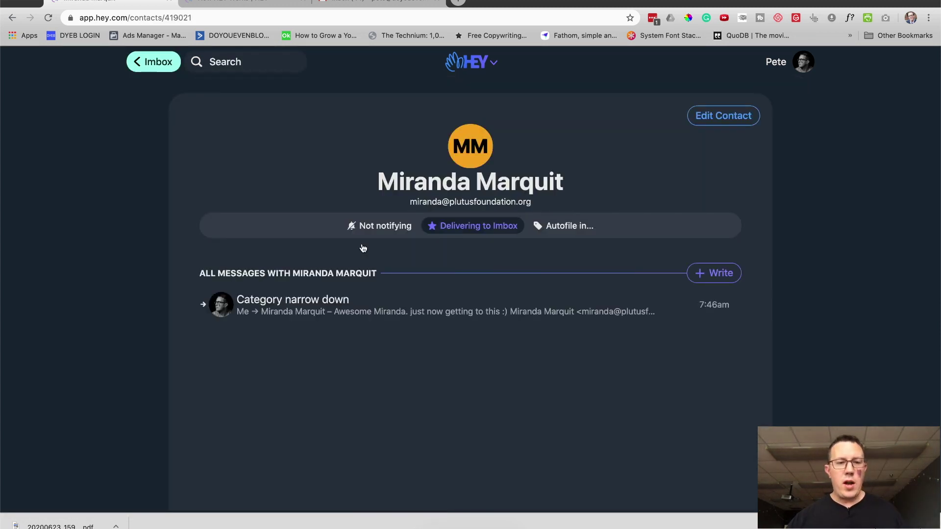
pyautogui.click(283, 309)
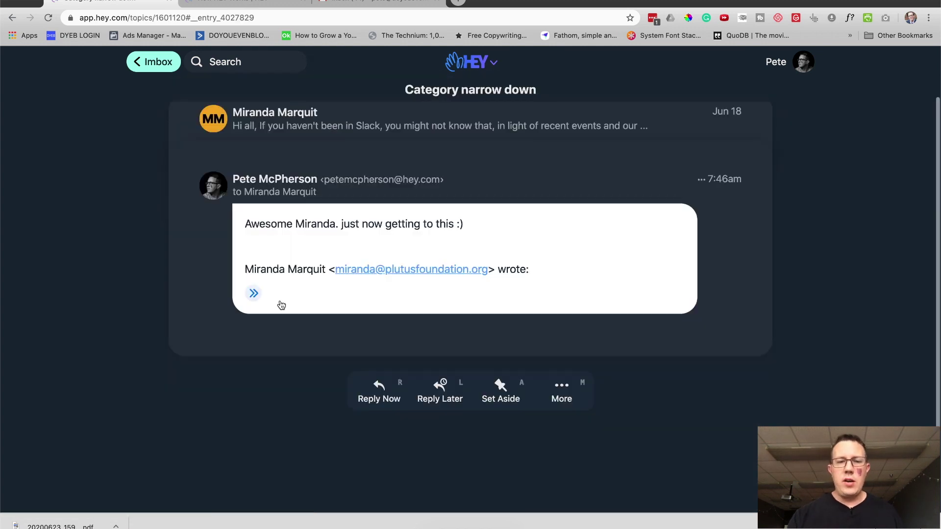
# Expand the June 18 message and save a clip from "If you haven't been in Slack" through "Final voting to determine recipients"
pyautogui.click(371, 136)
pyautogui.scroll(-5, 371, 131)
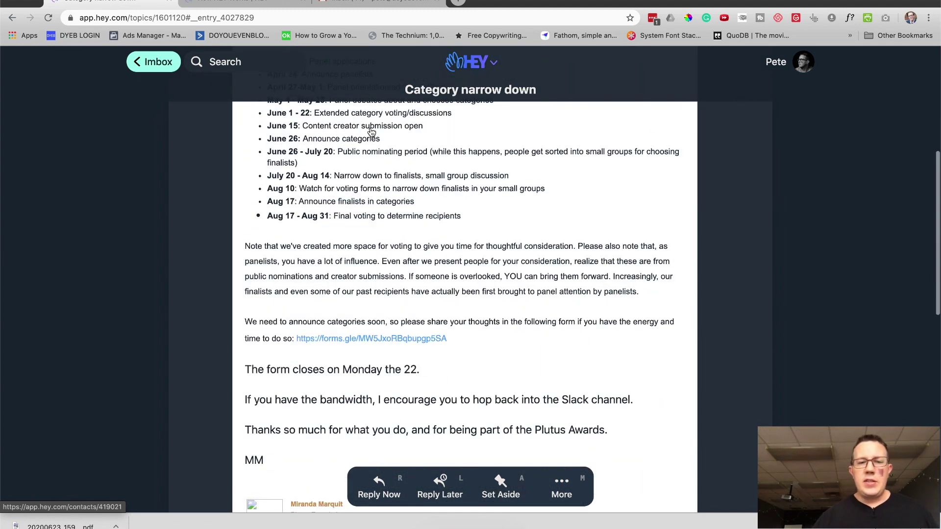
pyautogui.scroll(-6, 371, 132)
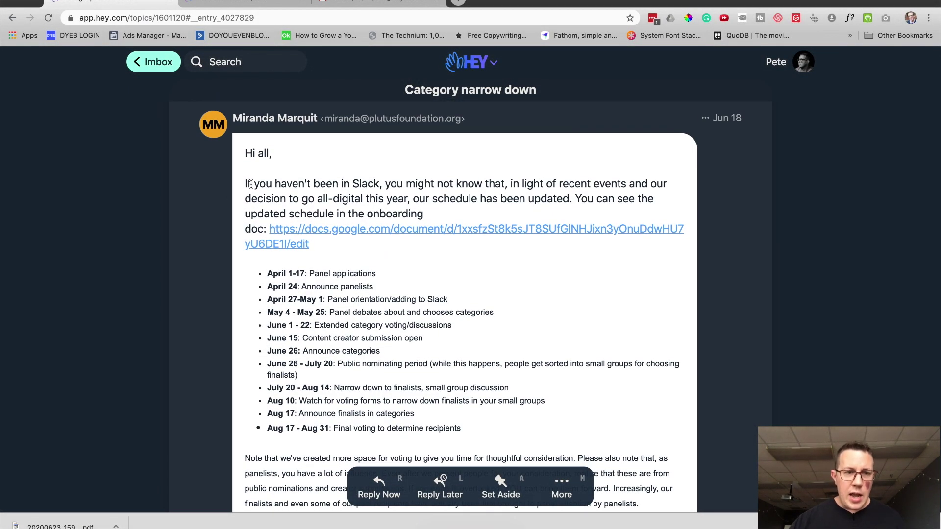
pyautogui.moveTo(245, 185); pyautogui.dragTo(503, 435)
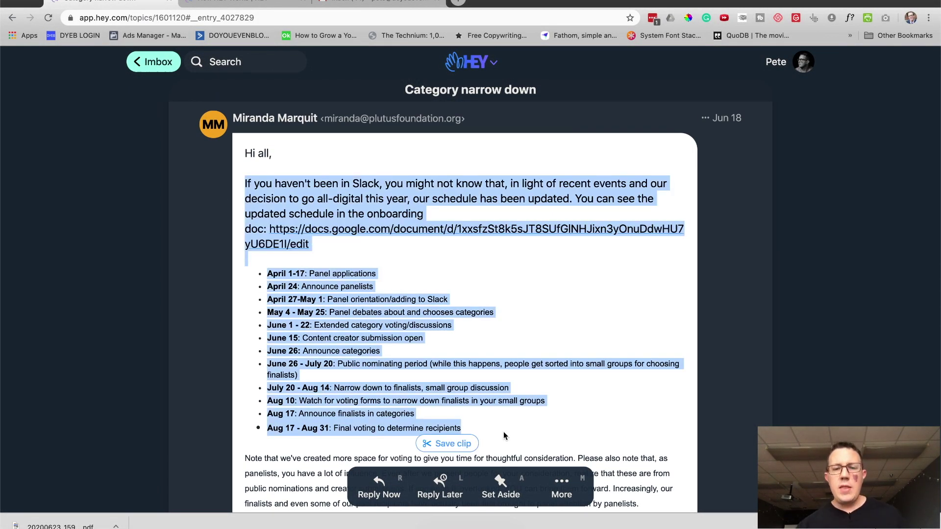
pyautogui.scroll(-1, 490, 434)
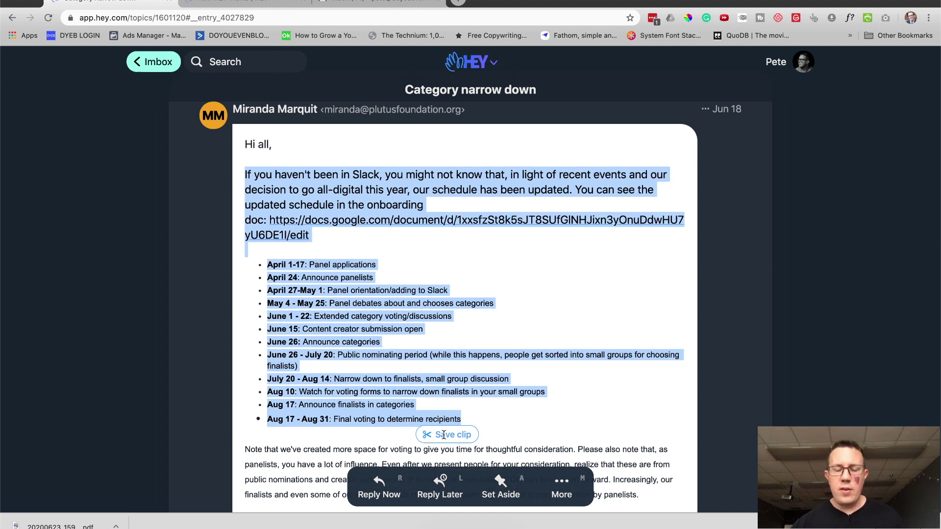
pyautogui.click(445, 436)
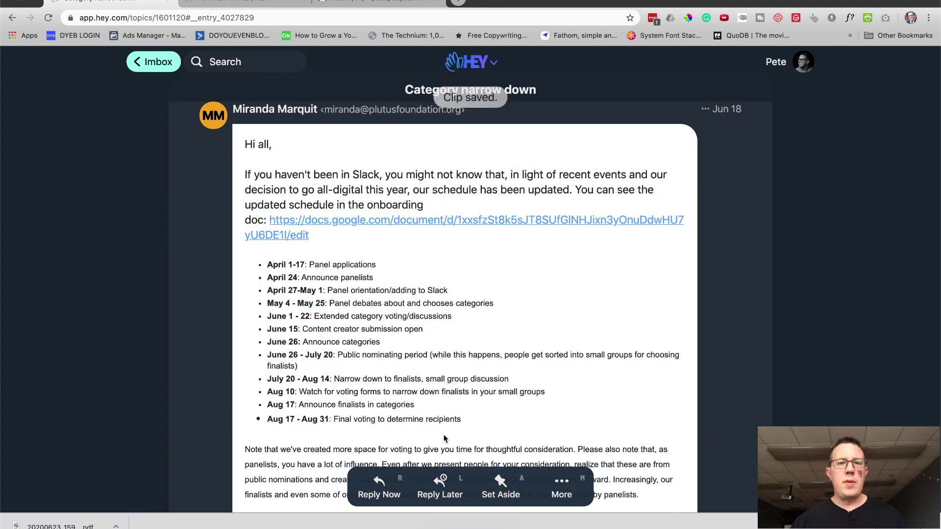
# Return to the Imbox and open the collection of saved clips
pyautogui.press('super+bracketleft')
pyautogui.scroll(-1, 391, 124)
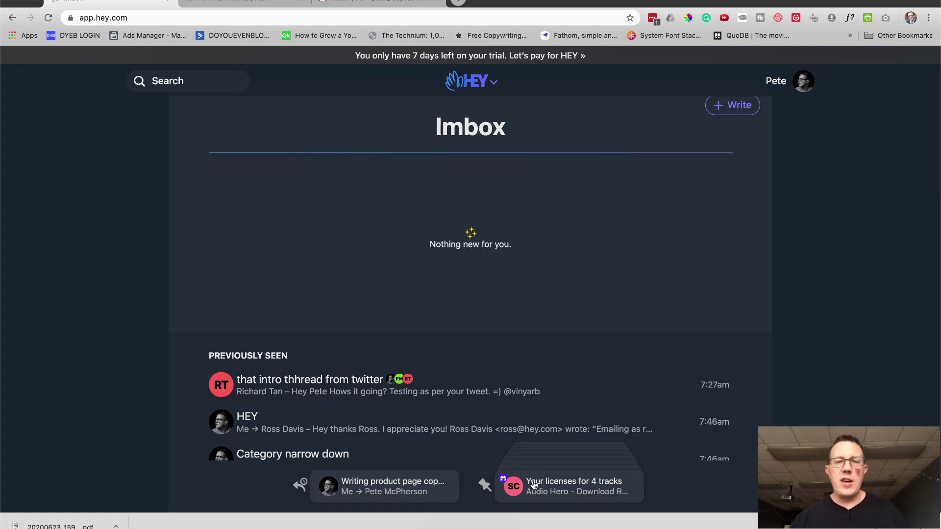
pyautogui.scroll(-5, 443, 353)
pyautogui.scroll(5, 453, 280)
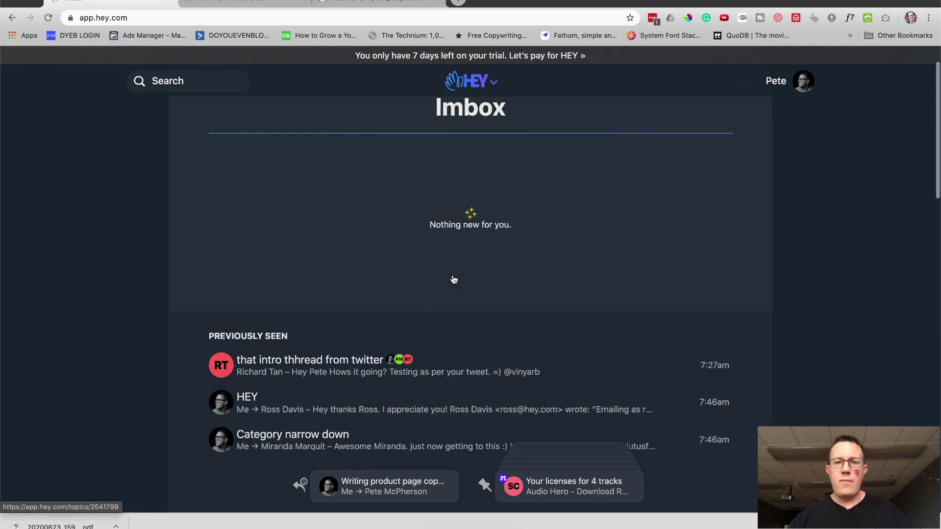
pyautogui.scroll(2, 476, 213)
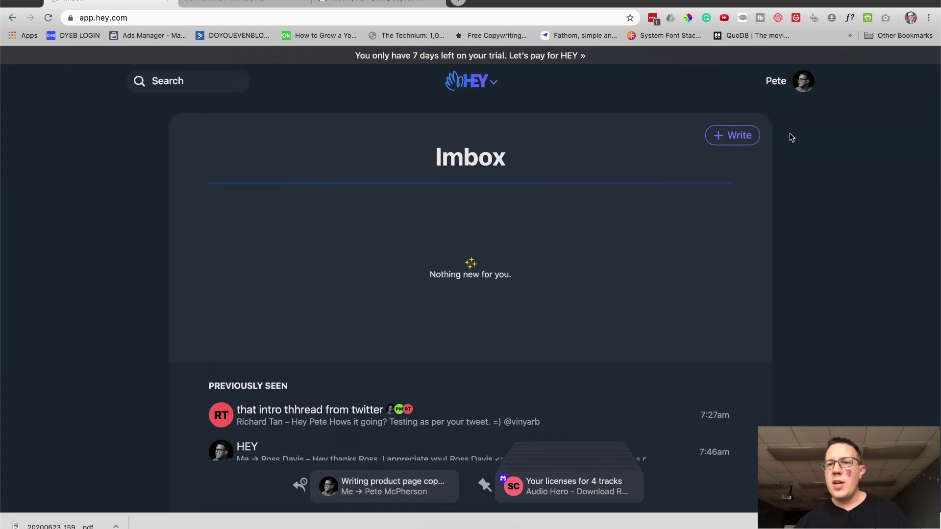
pyautogui.click(800, 87)
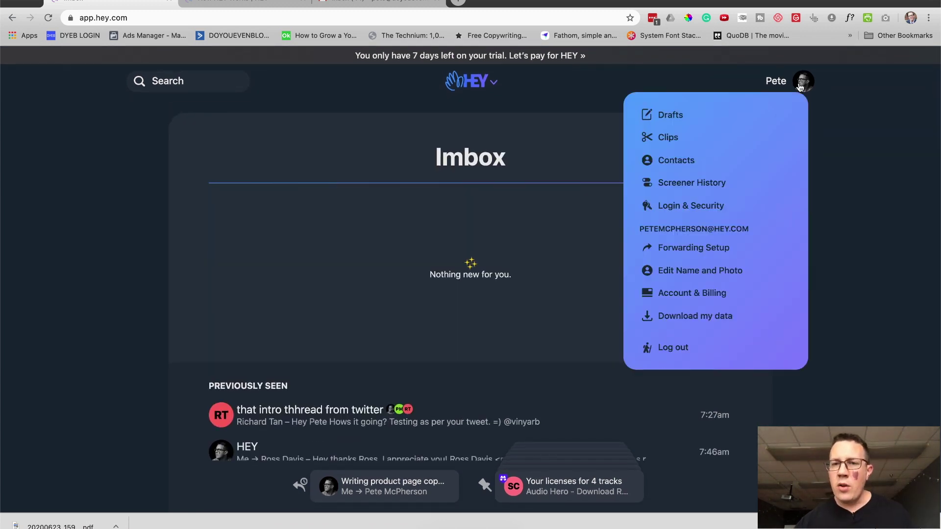
pyautogui.click(696, 138)
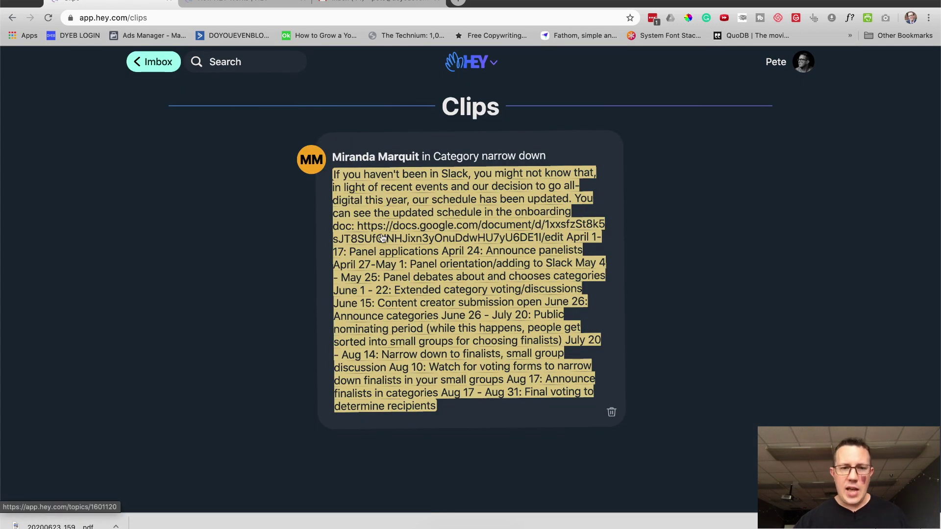
# Follow the saved clip to the June 18 message in its source thread, and return to the Clips page
pyautogui.click(441, 209)
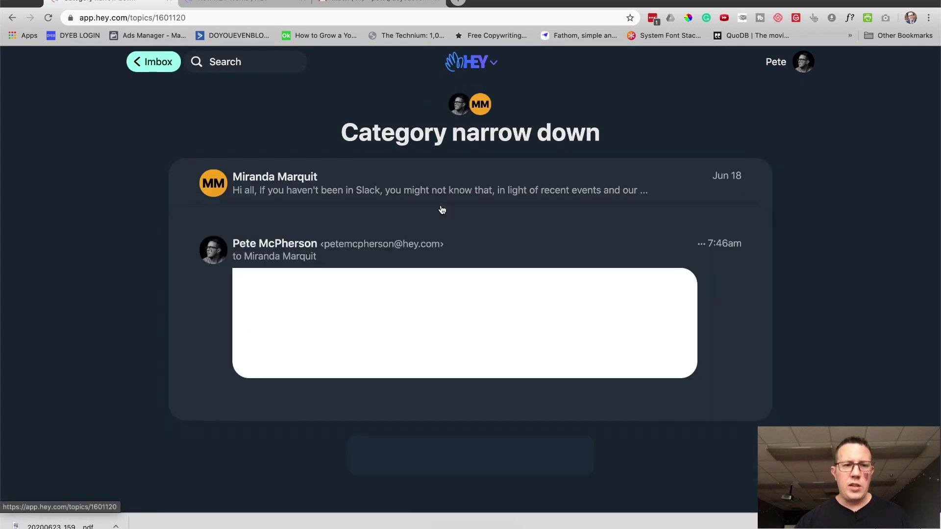
pyautogui.click(441, 193)
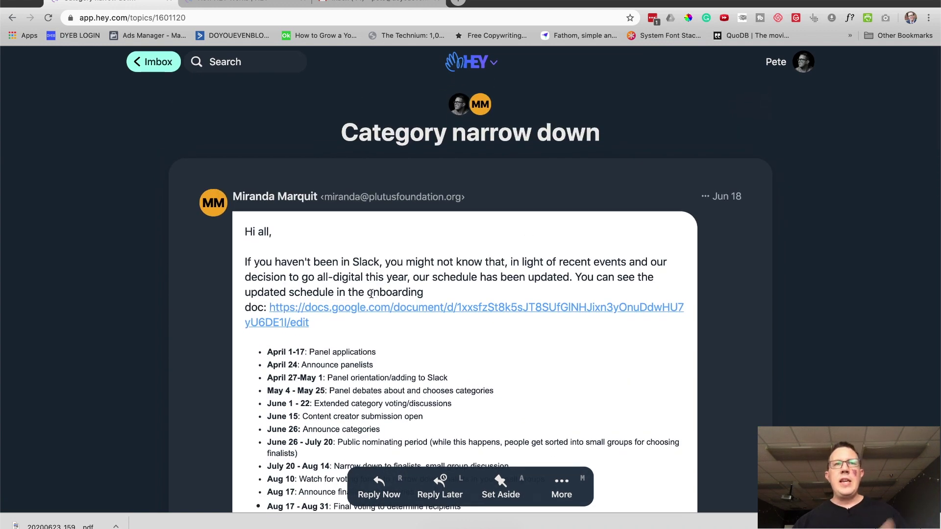
pyautogui.scroll(-5, 371, 293)
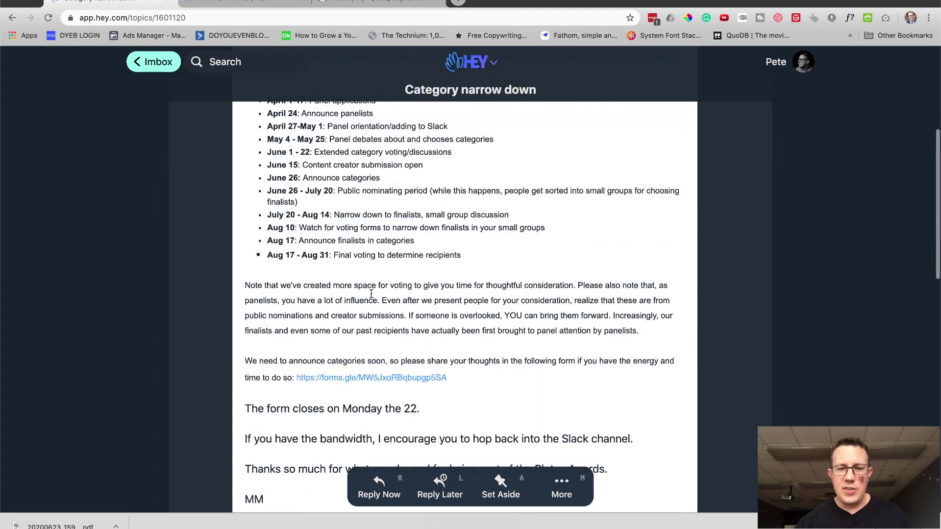
pyautogui.click(799, 58)
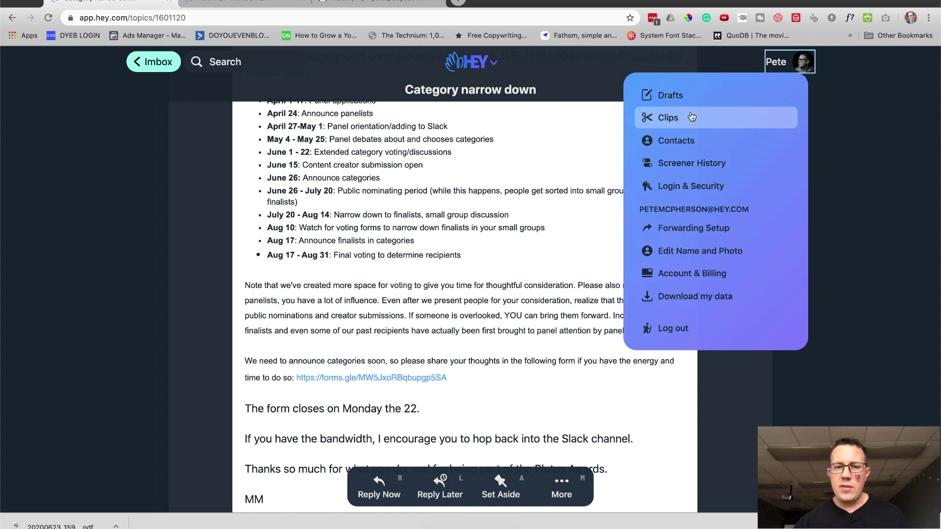
pyautogui.tripleClick(392, 302)
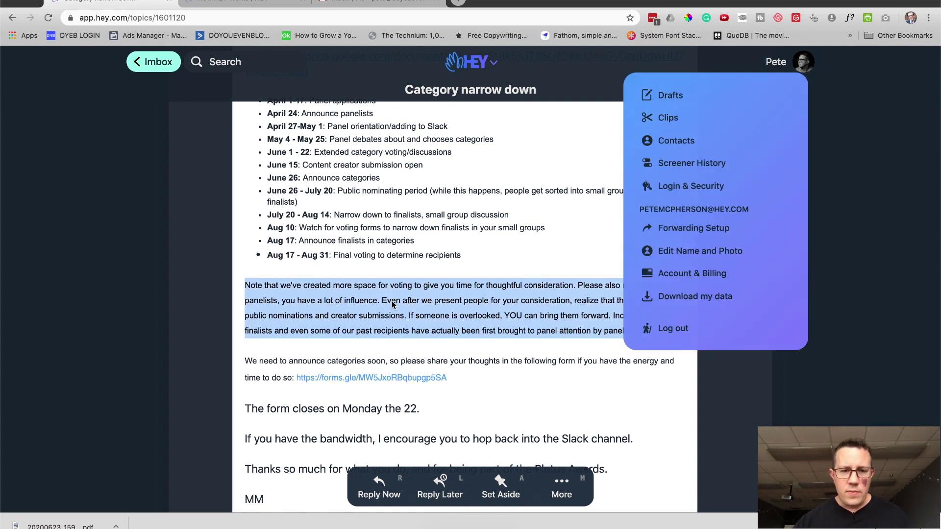
pyautogui.click(674, 119)
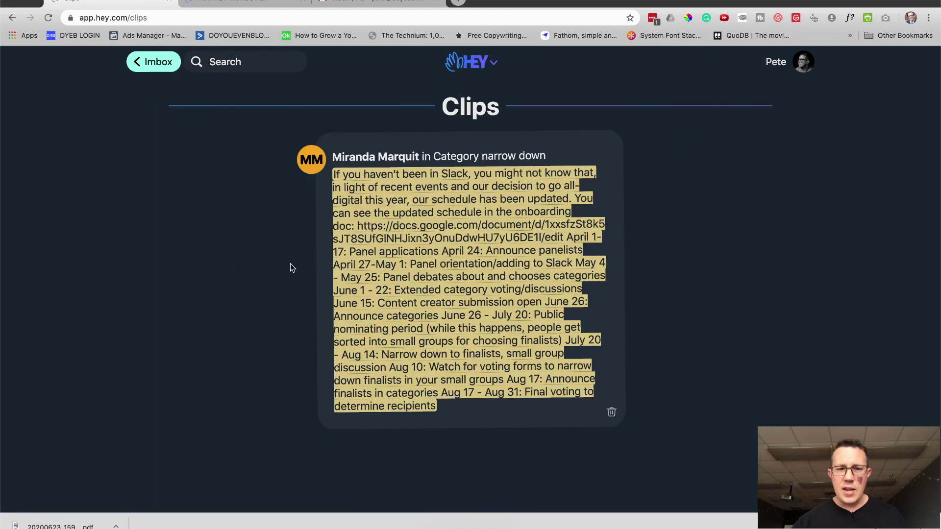
# Reopen the "Category narrow down" thread with its June 18 message expanded and look through that message
pyautogui.click(371, 165)
pyautogui.scroll(-5, 337, 346)
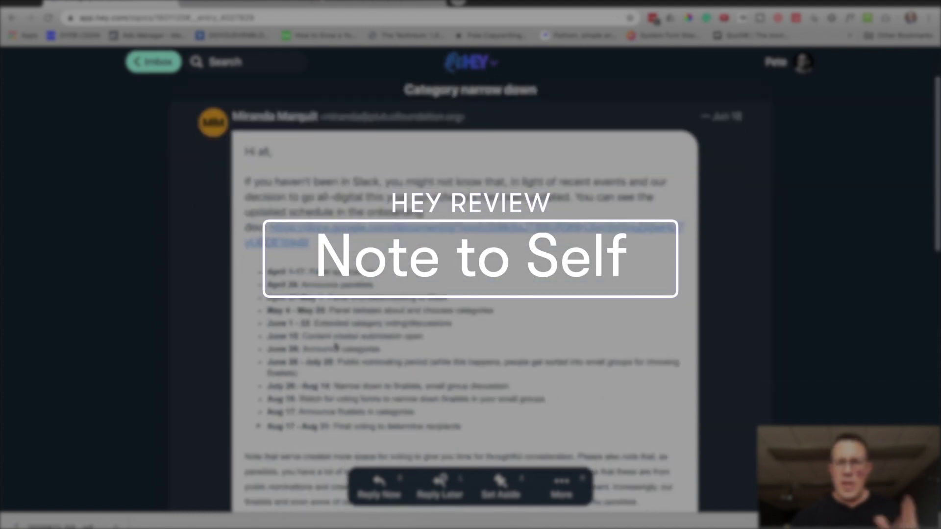
pyautogui.scroll(-3, 337, 346)
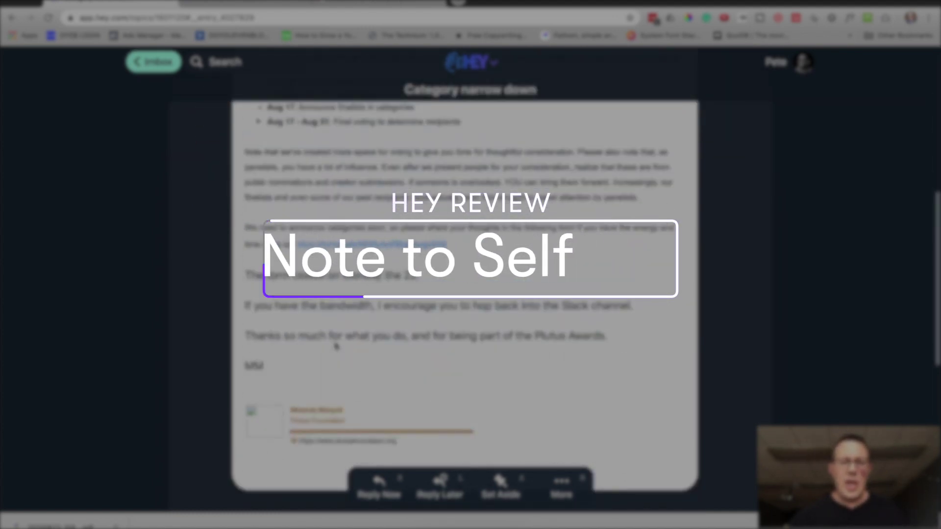
pyautogui.scroll(5, 336, 346)
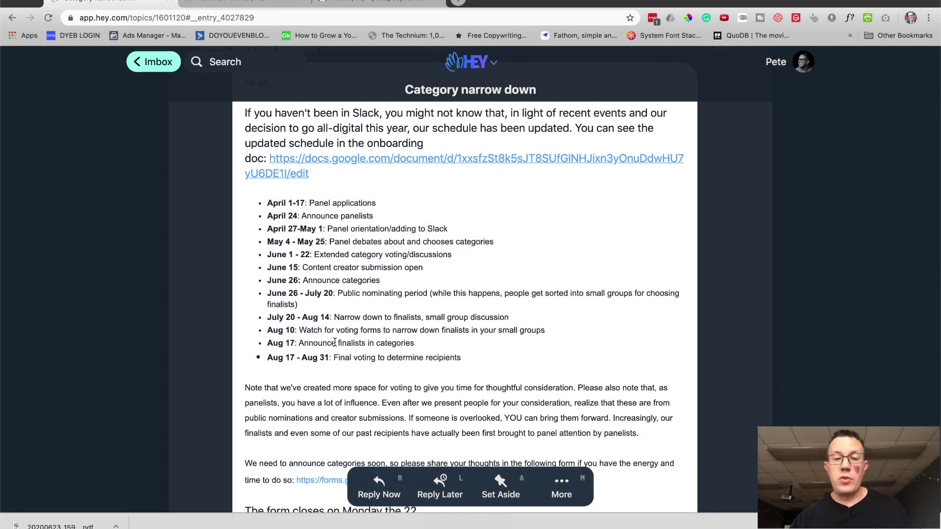
pyautogui.scroll(2, 486, 332)
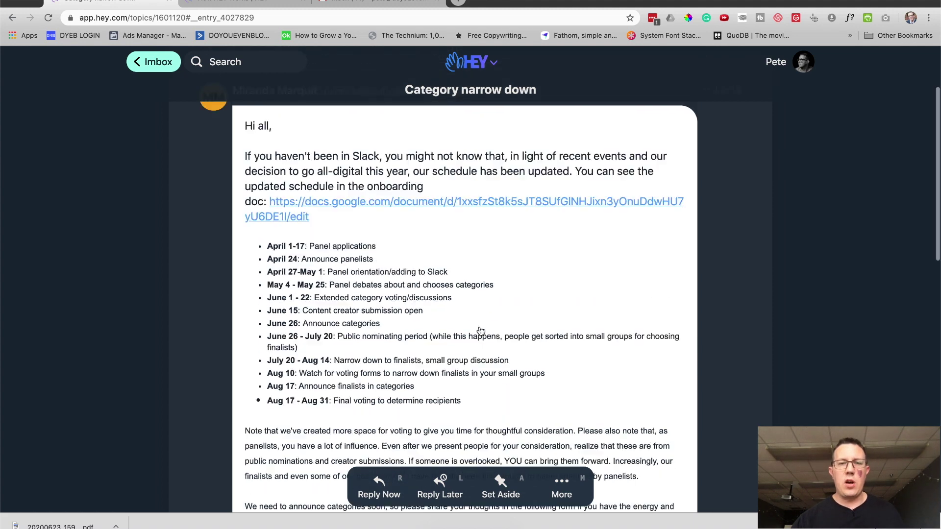
# Add a private note to self on the "Category narrow down" thread, a reminder to copy a named person, and post it
pyautogui.click(563, 483)
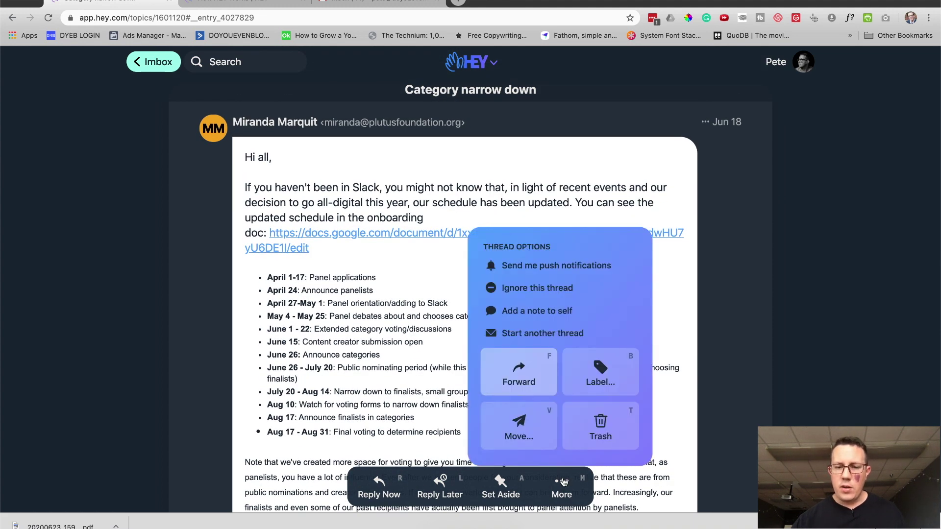
pyautogui.click(528, 314)
pyautogui.write('R')
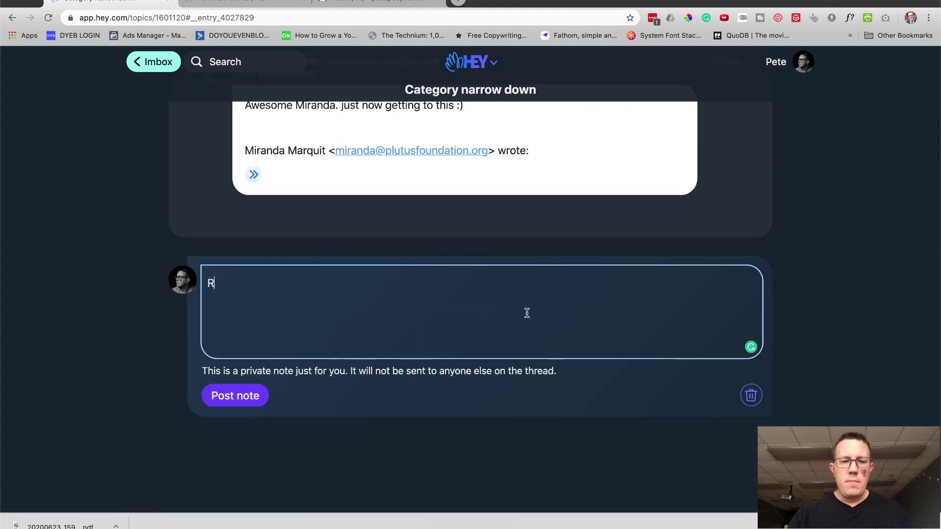
pyautogui.write('emember to copy Chelsea.')
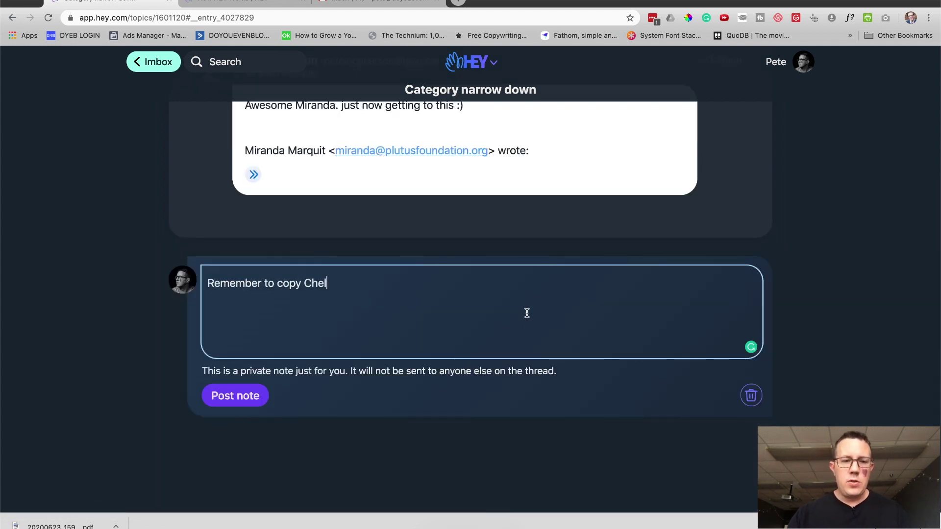
pyautogui.click(252, 395)
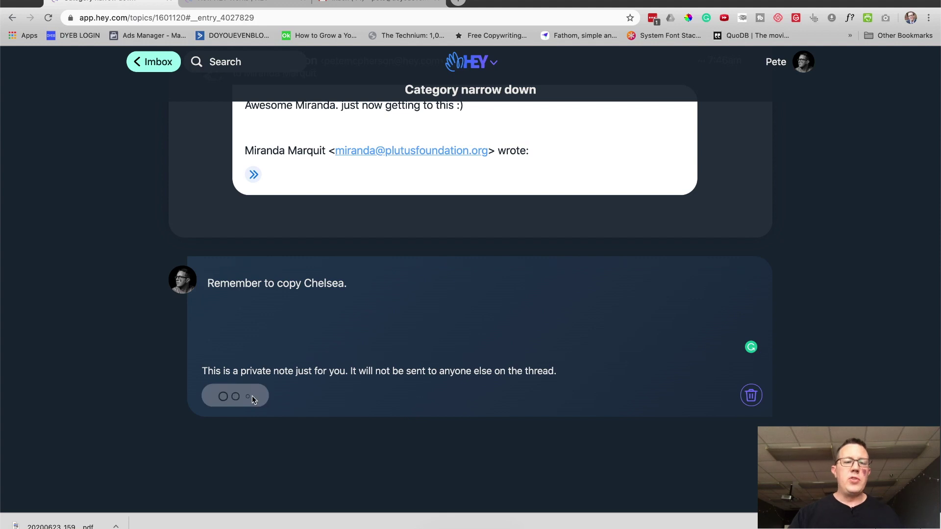
# Check the note under "Category narrow down" in Previously Seen, view it inside the thread and return to the Imbox
pyautogui.scroll(-10, 346, 198)
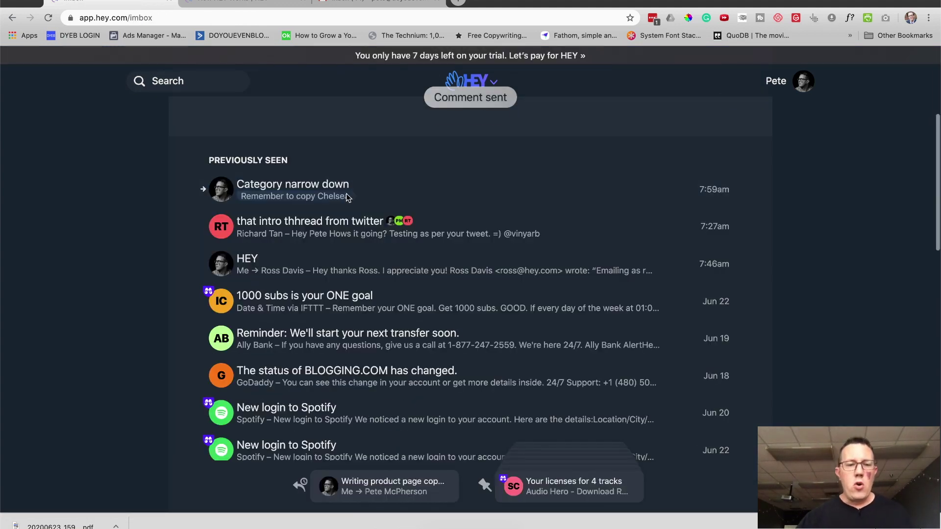
pyautogui.scroll(8, 348, 198)
pyautogui.scroll(2, 347, 199)
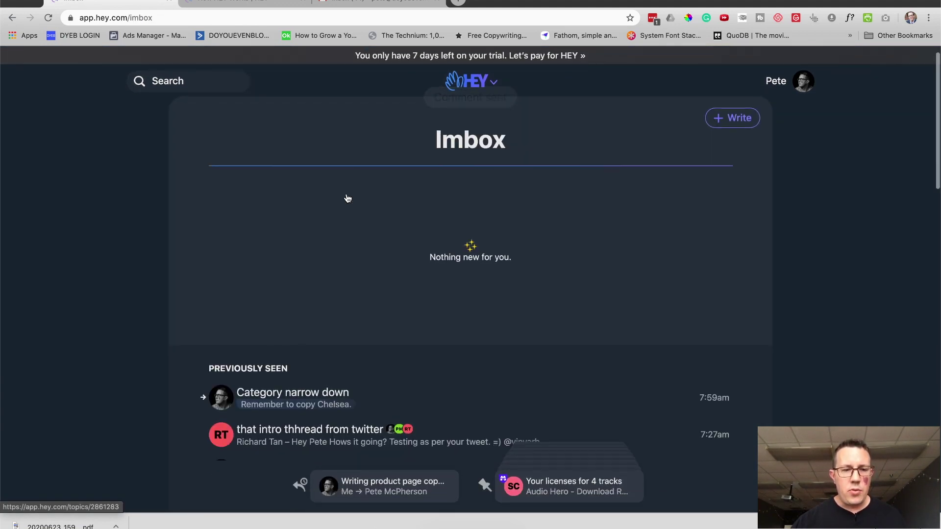
pyautogui.scroll(-5, 346, 200)
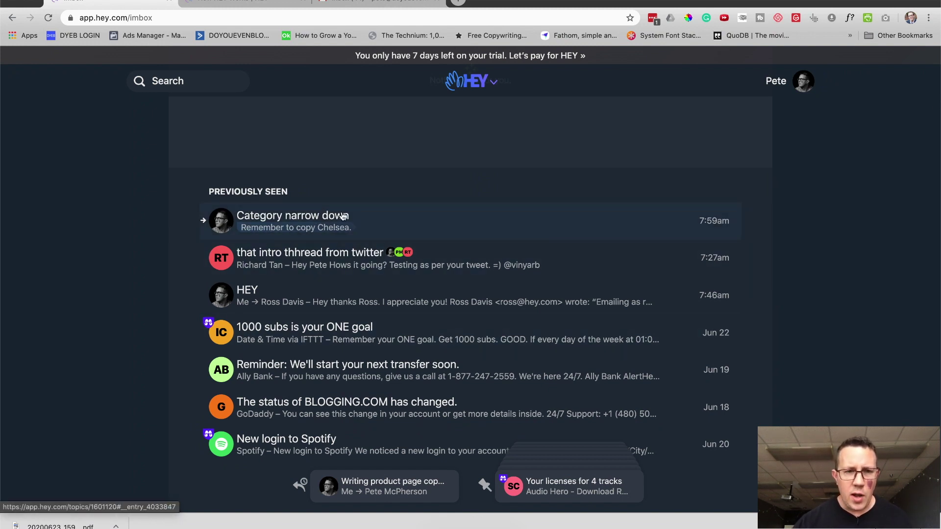
pyautogui.click(470, 218)
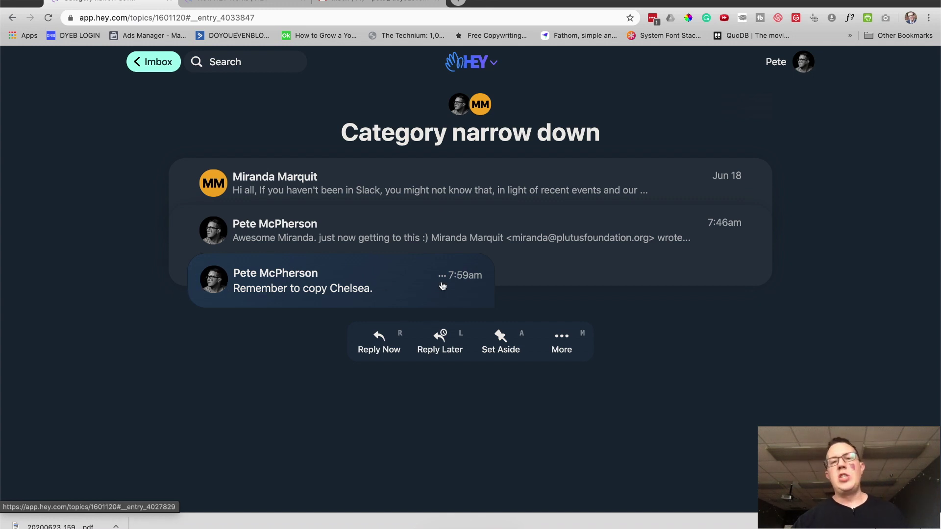
pyautogui.press('super+bracketleft')
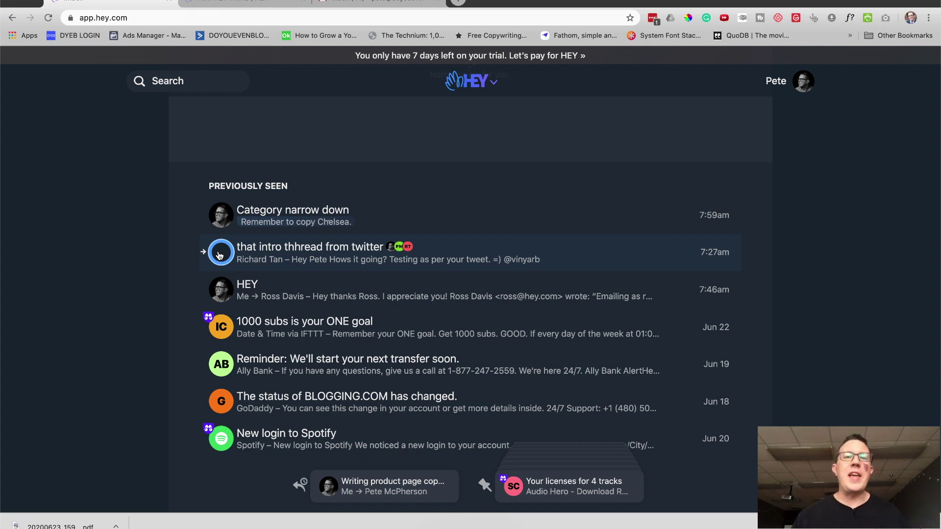
# Add the sticky note "Rememebr to thank thyese guys o ntwitter" to "that intro thhread from twitter" and save it
pyautogui.scroll(-5, 219, 256)
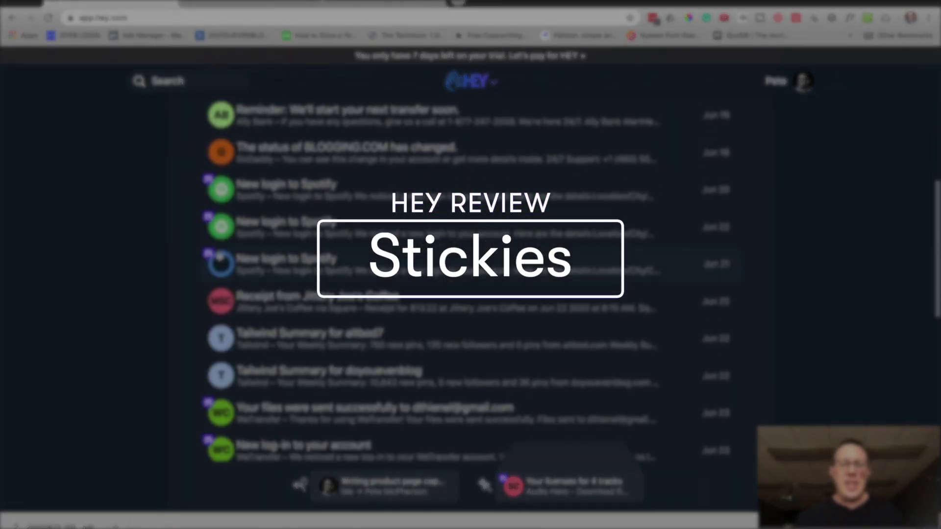
pyautogui.scroll(6, 219, 259)
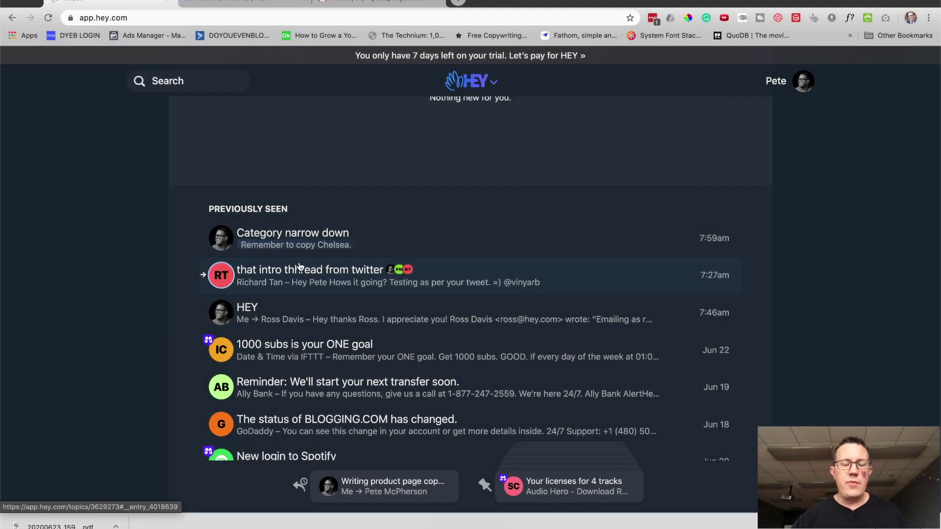
pyautogui.click(225, 280)
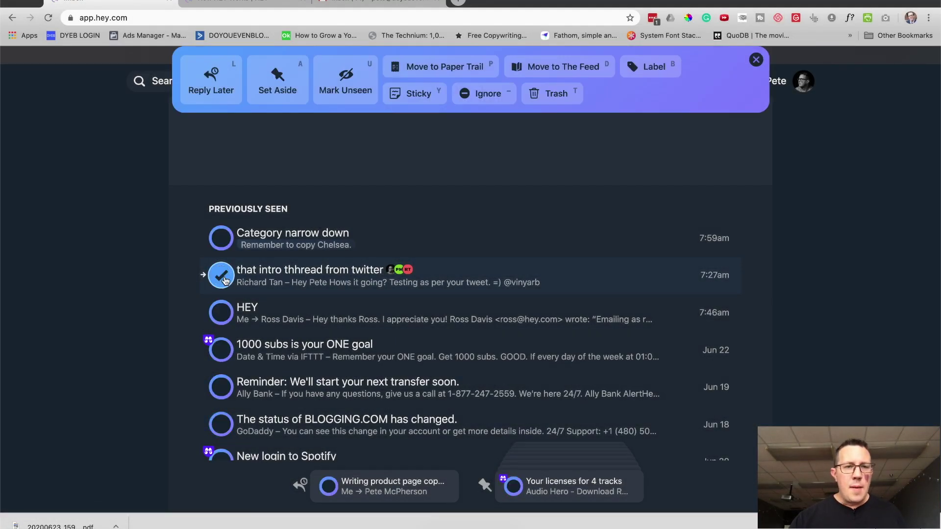
pyautogui.click(415, 99)
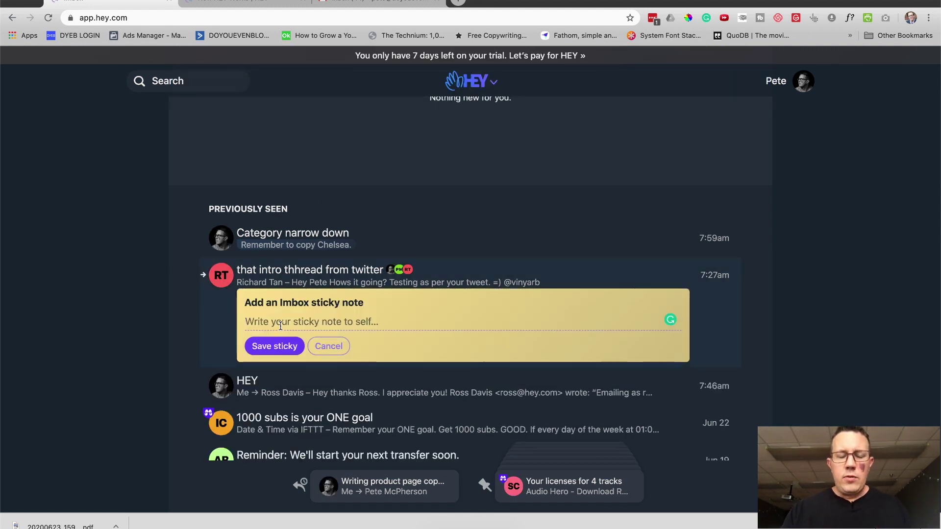
pyautogui.write('Rememebr to thank thyese guys o ntwitter')
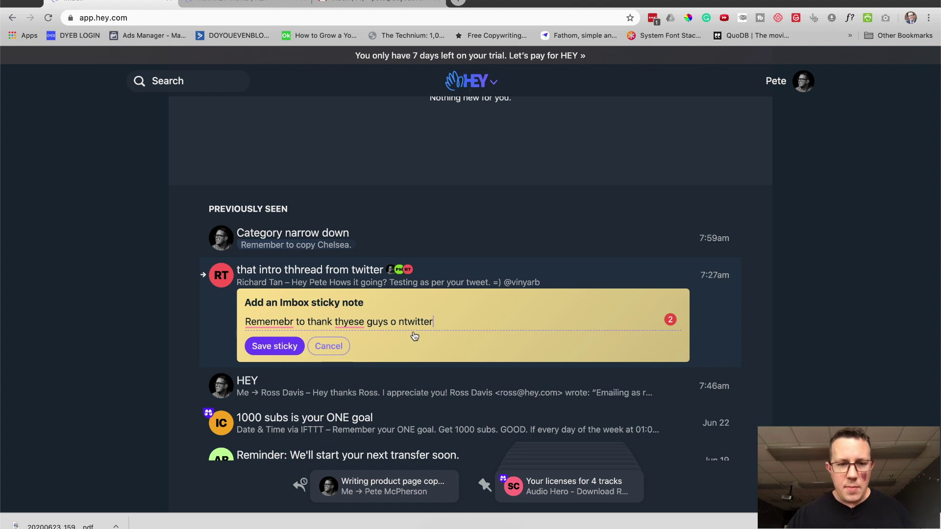
pyautogui.click(270, 346)
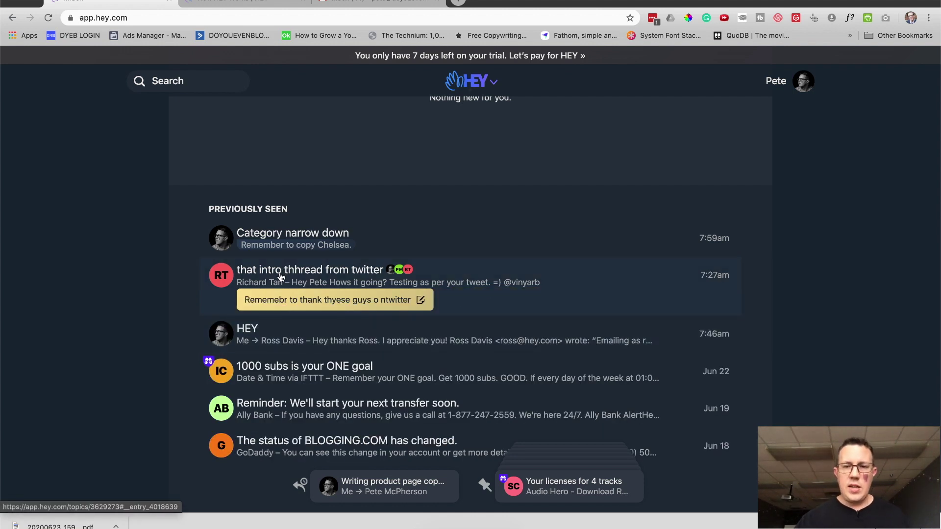
# Look through the Imbox's Previously Seen list, including the private note and the sticky on the Twitter intro thread
pyautogui.scroll(-1, 281, 277)
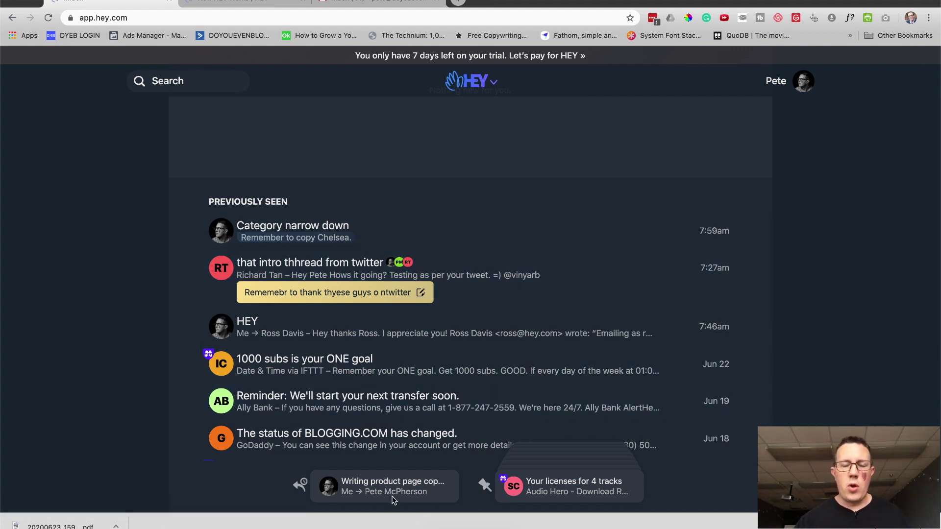
pyautogui.scroll(1, 542, 289)
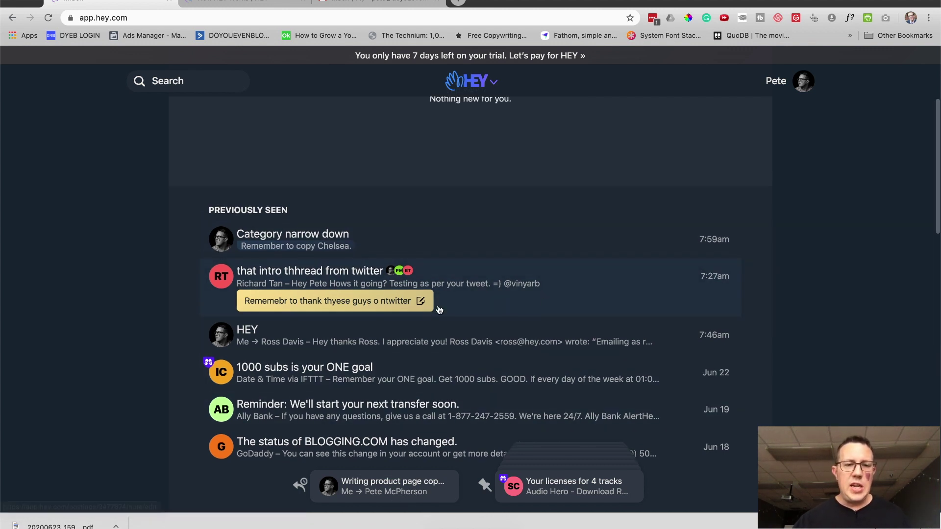
pyautogui.scroll(4, 443, 306)
pyautogui.scroll(-2, 416, 284)
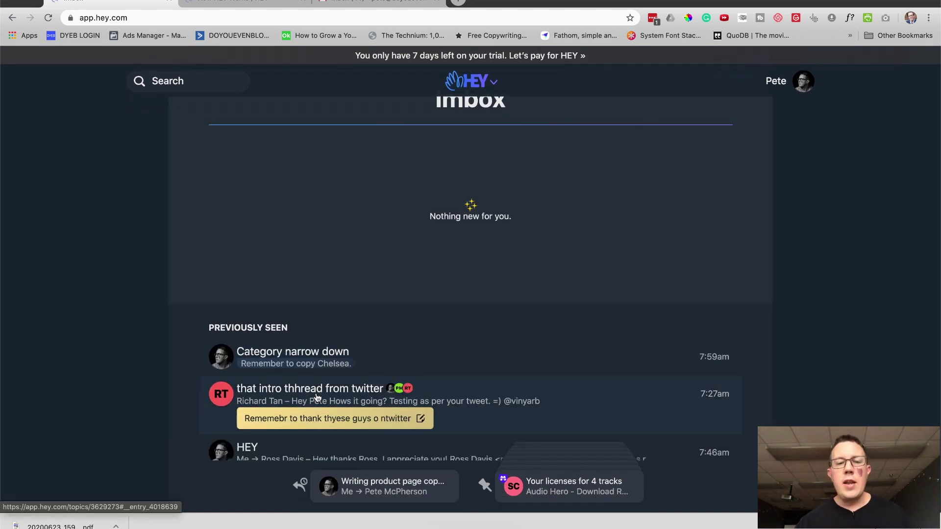
pyautogui.scroll(-5, 316, 398)
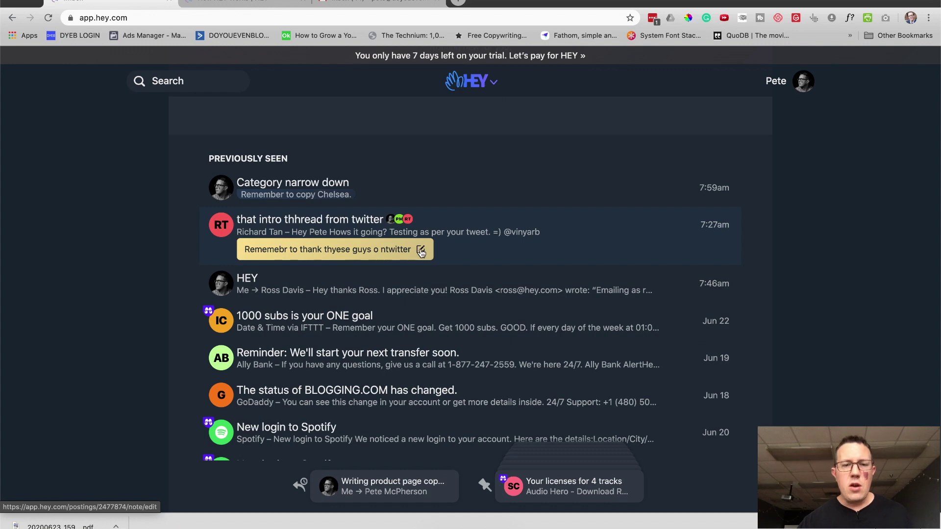
pyautogui.click(420, 251)
pyautogui.click(286, 280)
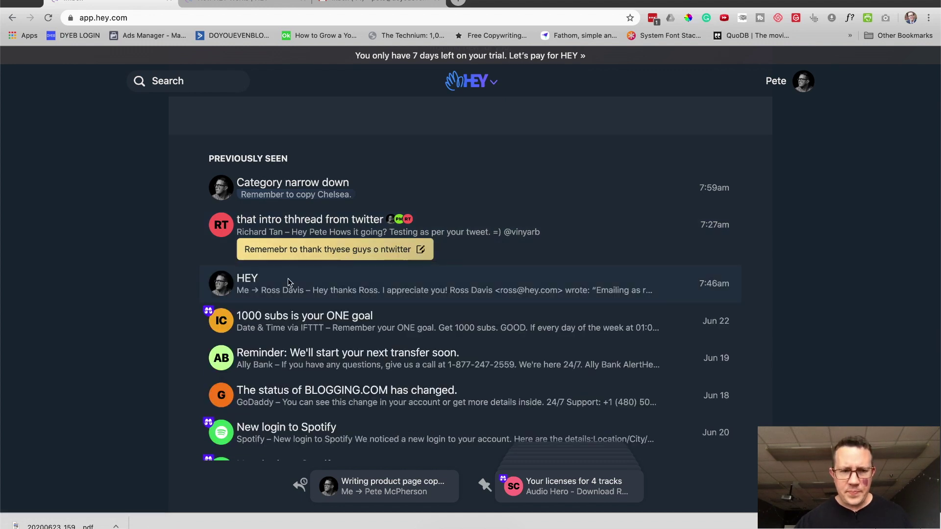
pyautogui.scroll(-10, 319, 226)
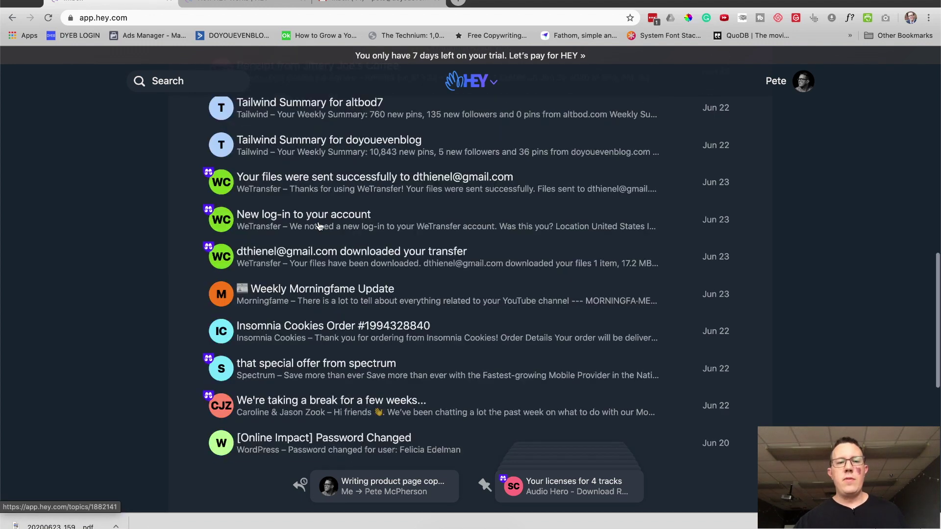
pyautogui.scroll(15, 320, 225)
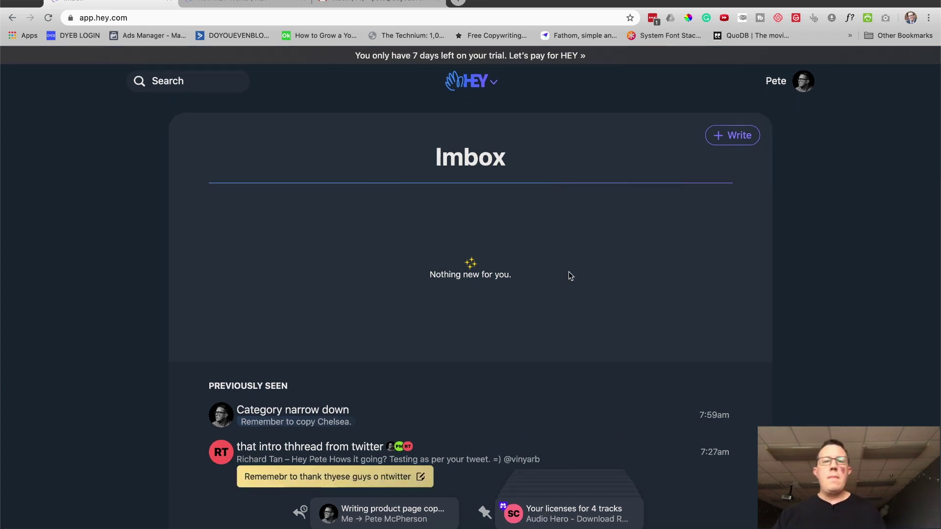
# Open the Screener History and look through the senders screened in and screened out
pyautogui.scroll(-2, 568, 272)
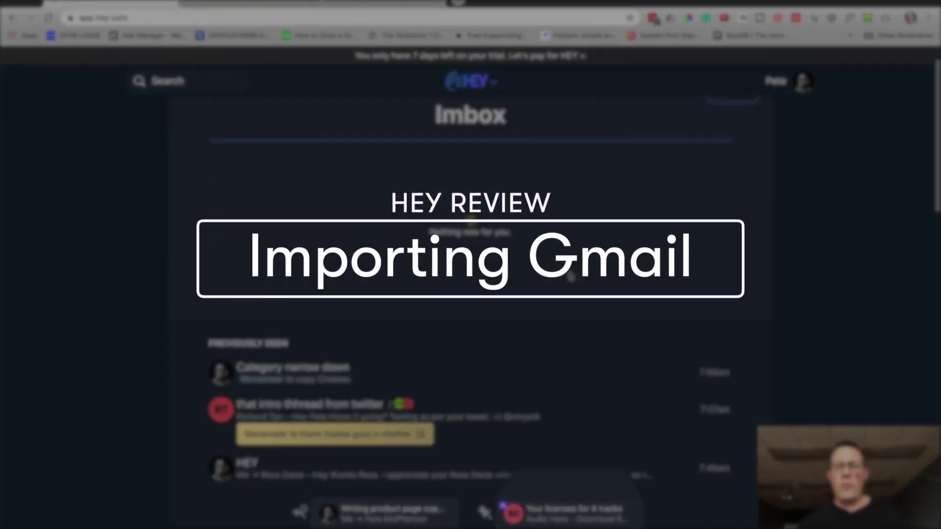
pyautogui.scroll(2, 569, 277)
pyautogui.click(804, 80)
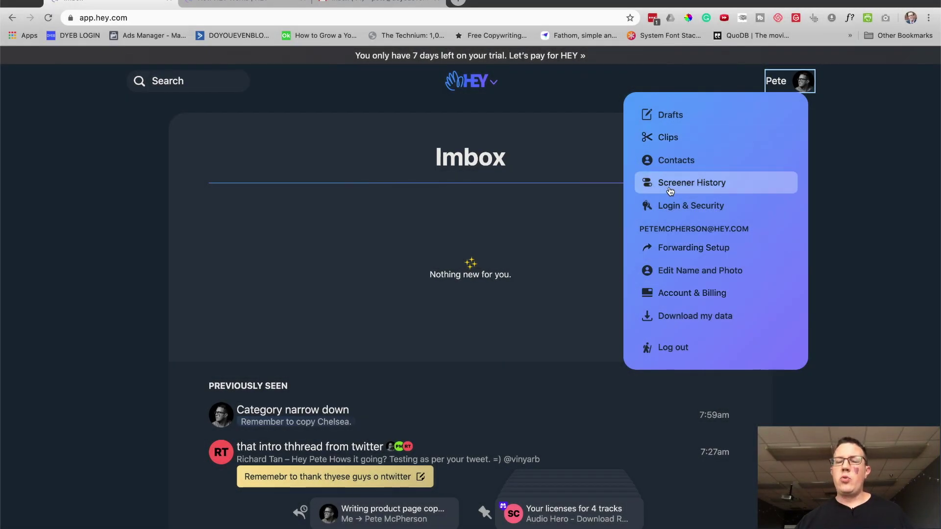
pyautogui.click(670, 190)
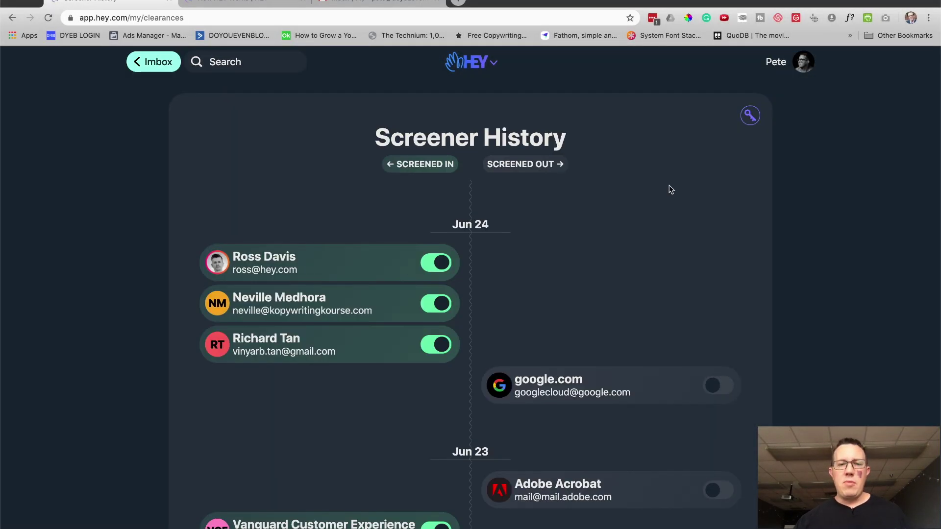
pyautogui.scroll(-8, 282, 214)
pyautogui.scroll(2, 282, 214)
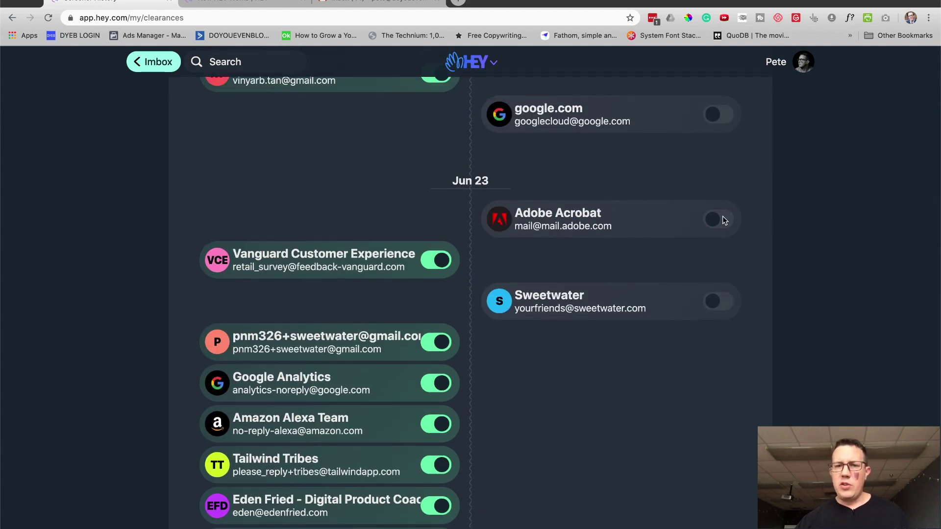
pyautogui.scroll(-9, 475, 235)
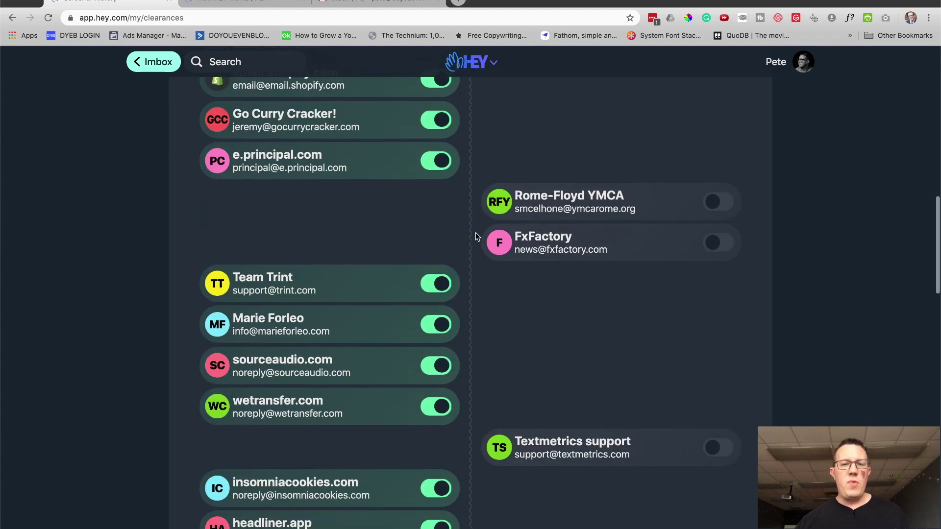
pyautogui.scroll(15, 476, 235)
# Open the Forwarding Setup page and view its settings for forwarding email into HEY
pyautogui.click(807, 66)
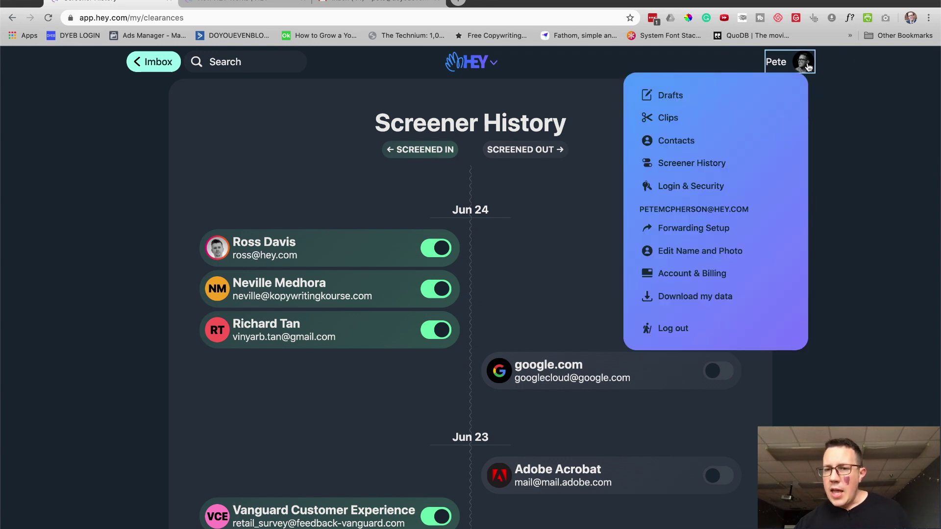
pyautogui.click(704, 232)
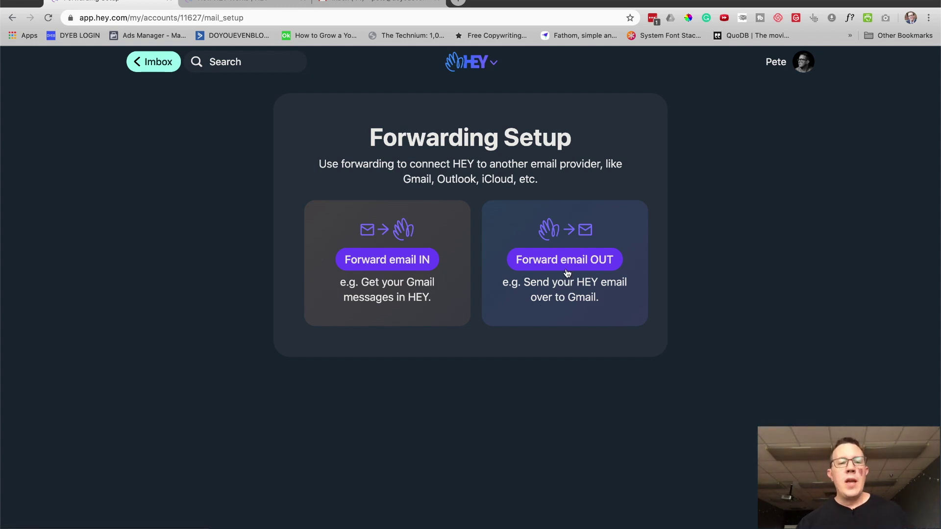
pyautogui.click(365, 260)
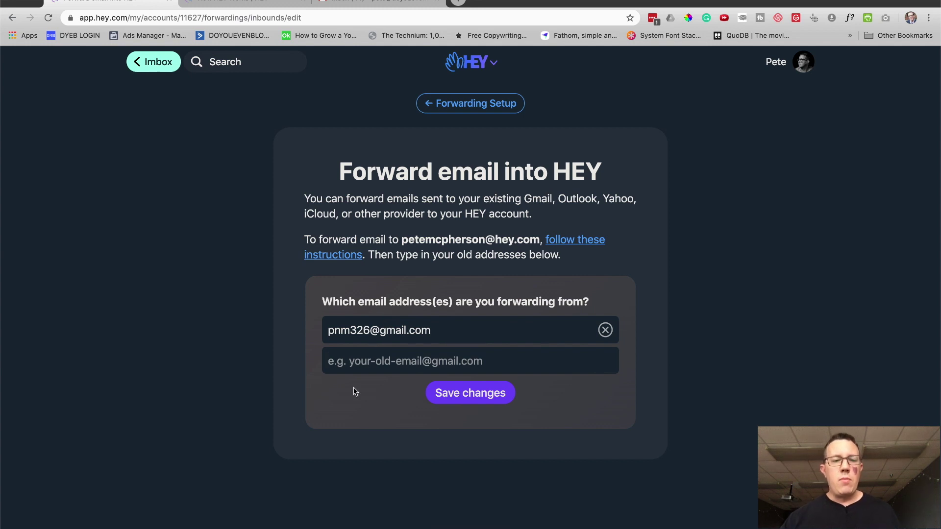
# Open the linked forwarding instructions in a new browser tab and look through the entries for each email provider
pyautogui.rightClick(317, 256)
pyautogui.click(368, 257)
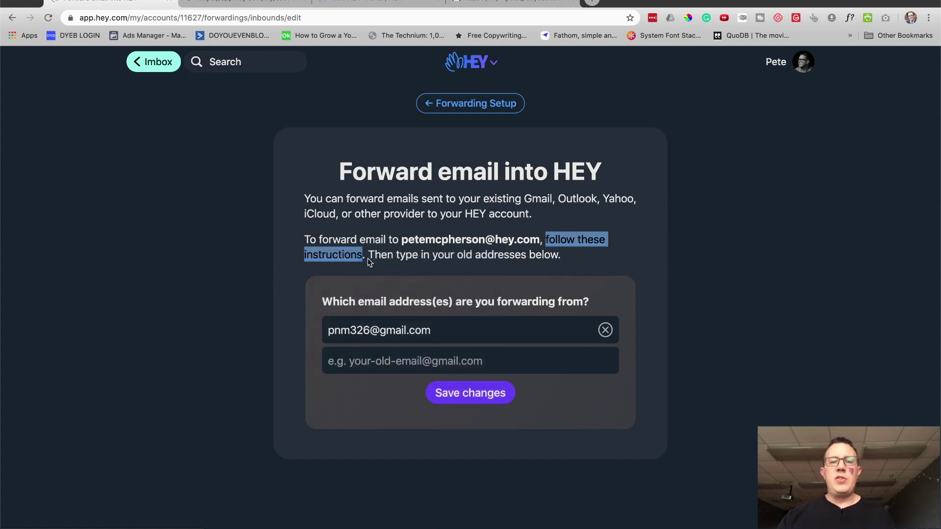
pyautogui.click(269, 4)
pyautogui.scroll(-6, 316, 177)
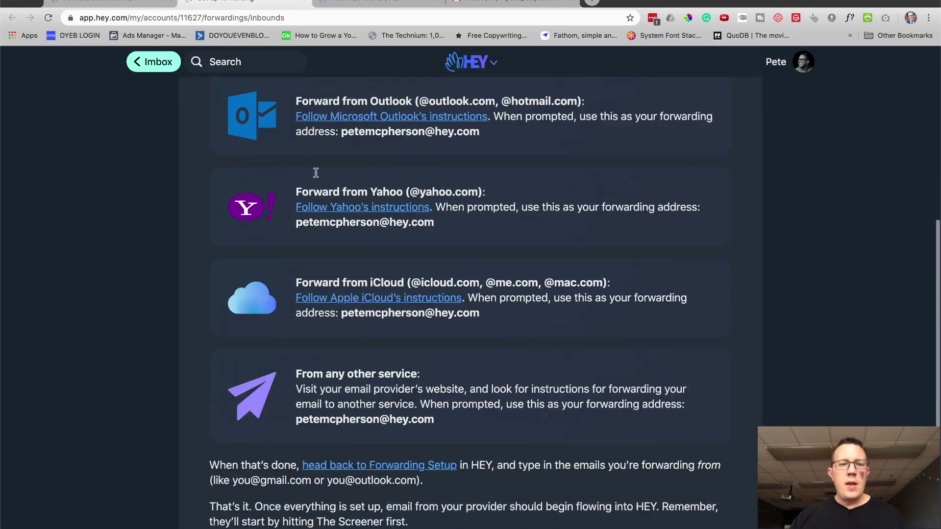
pyautogui.scroll(6, 316, 176)
pyautogui.scroll(-4, 325, 269)
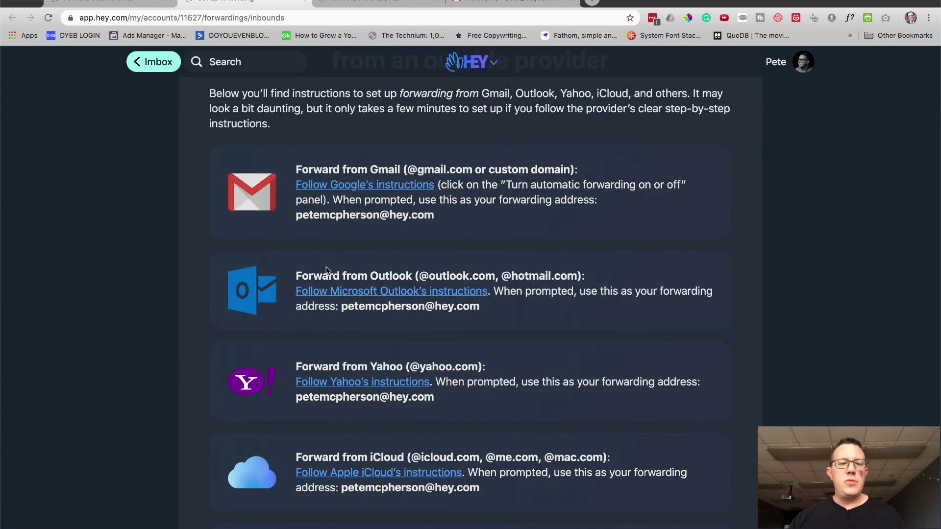
# Open Google's instructions for forwarding from Gmail and expand the "Turn automatic fowarding on or off" section
pyautogui.scroll(-1, 325, 266)
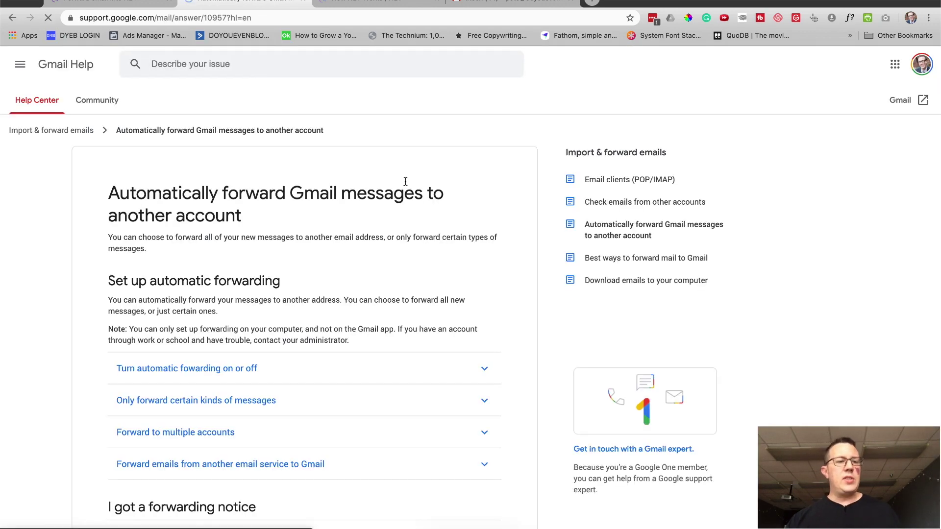
pyautogui.scroll(-5, 405, 181)
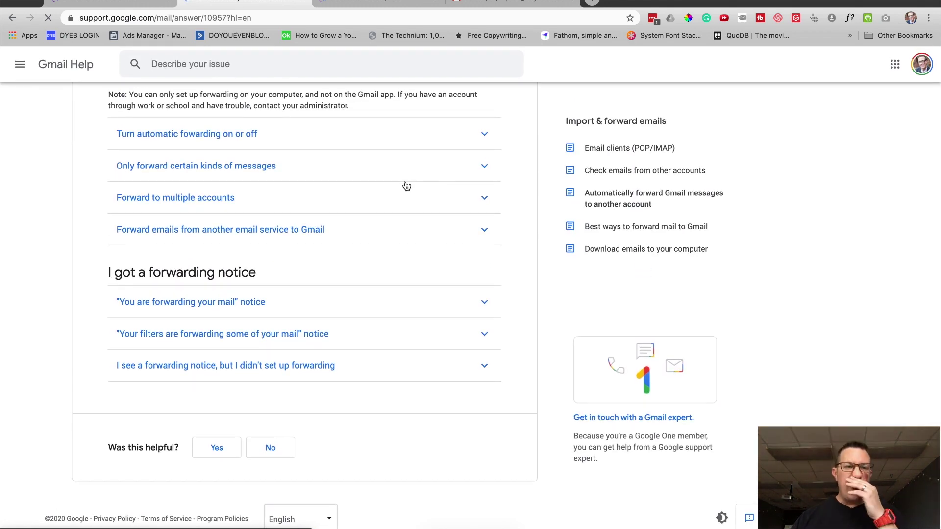
pyautogui.click(273, 141)
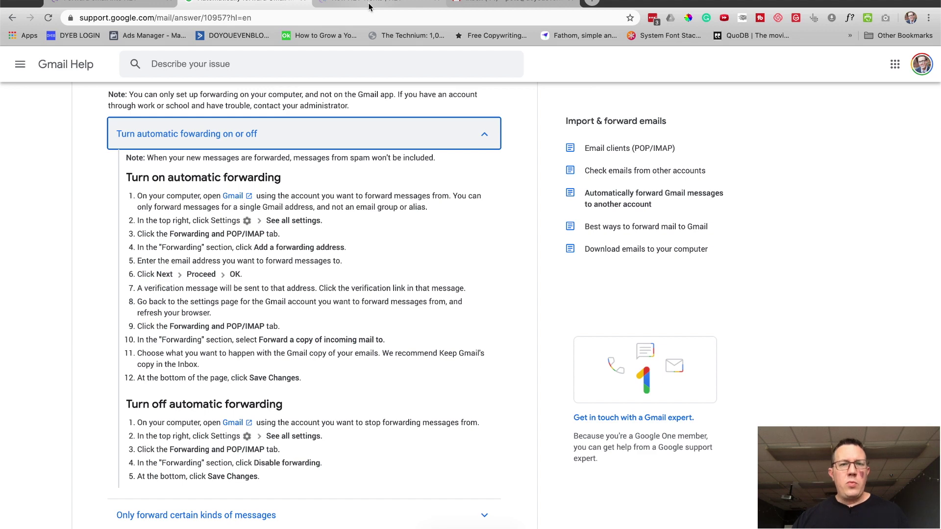
# Switch to Gmail and show the Forwarding and POP/IMAP page of its settings
pyautogui.click(513, 5)
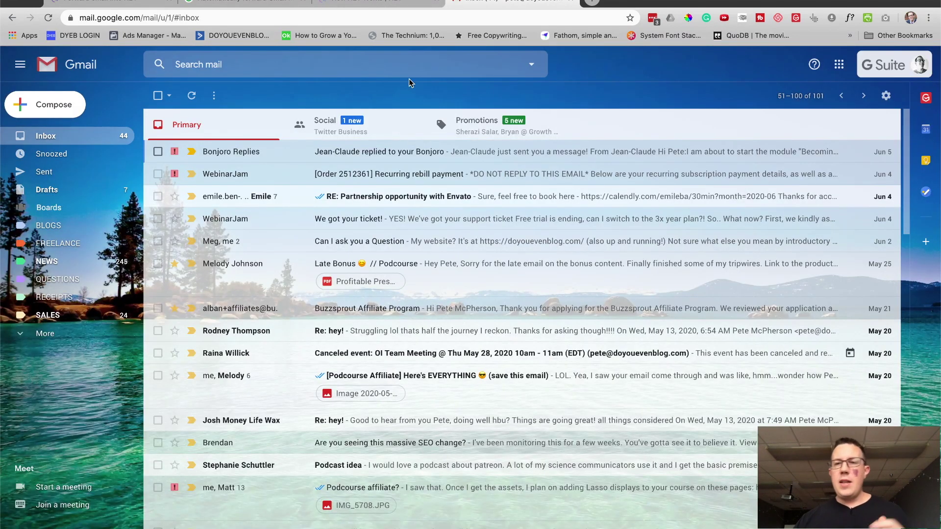
pyautogui.click(886, 95)
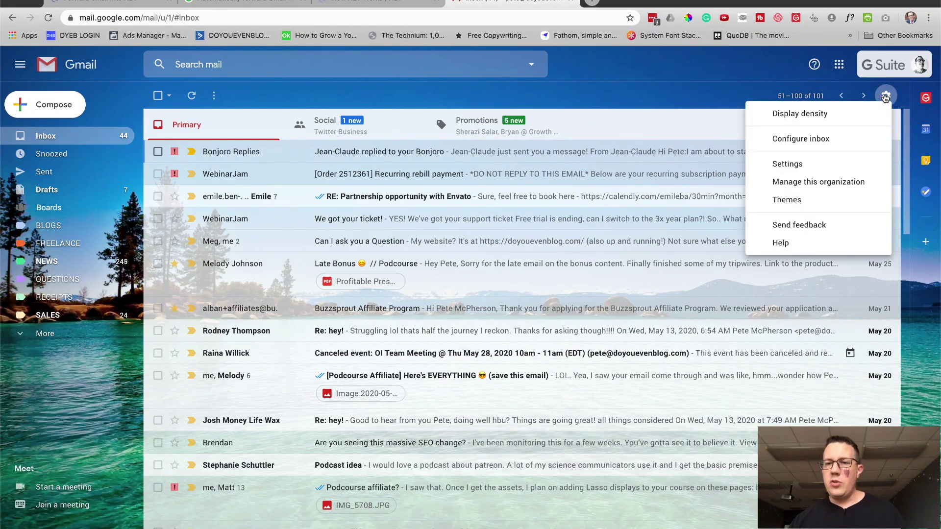
pyautogui.click(800, 163)
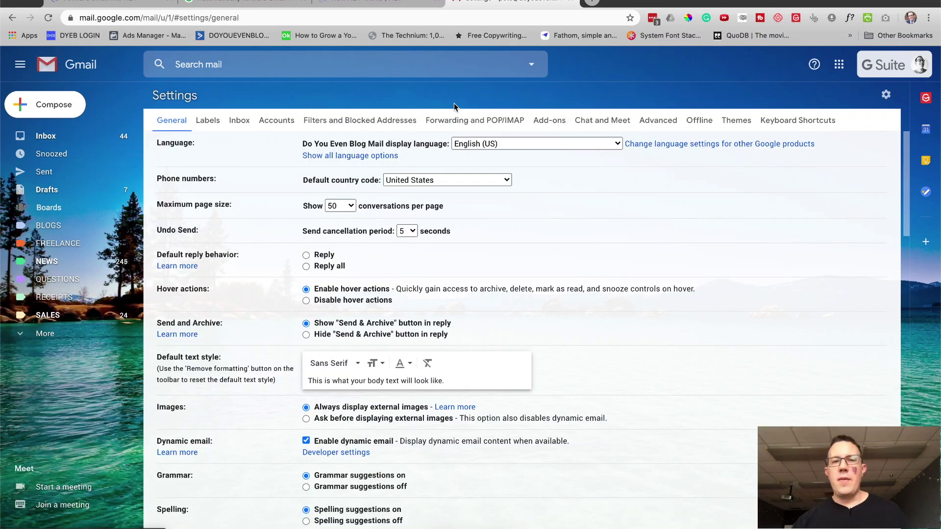
pyautogui.click(451, 119)
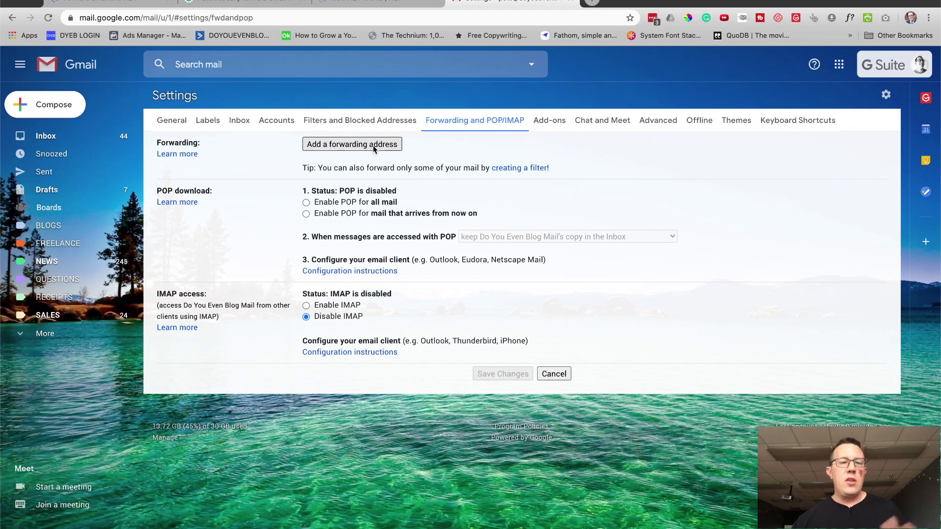
# Highlight steps 2 to 12 for turning on automatic forwarding in the Gmail Help article, and return to HEY's Forward email into HEY page
pyautogui.click(250, 5)
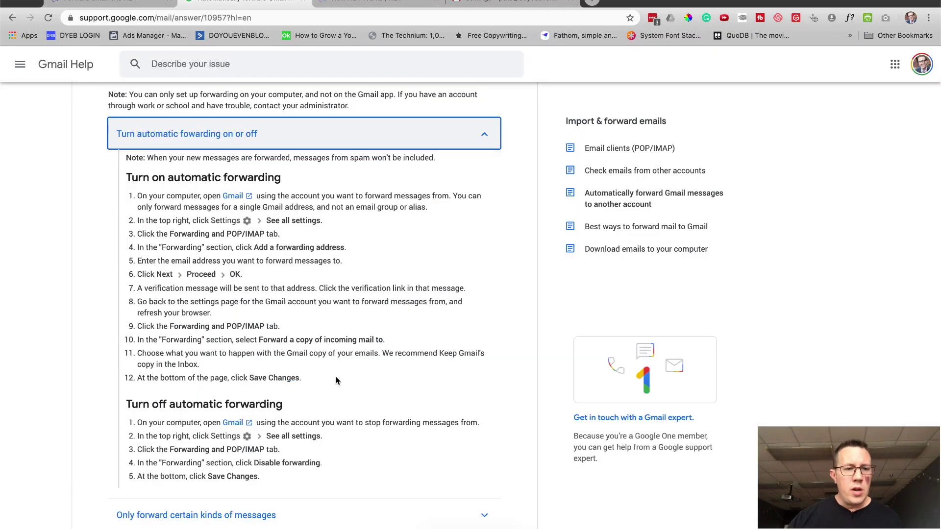
pyautogui.moveTo(337, 380); pyautogui.dragTo(138, 215)
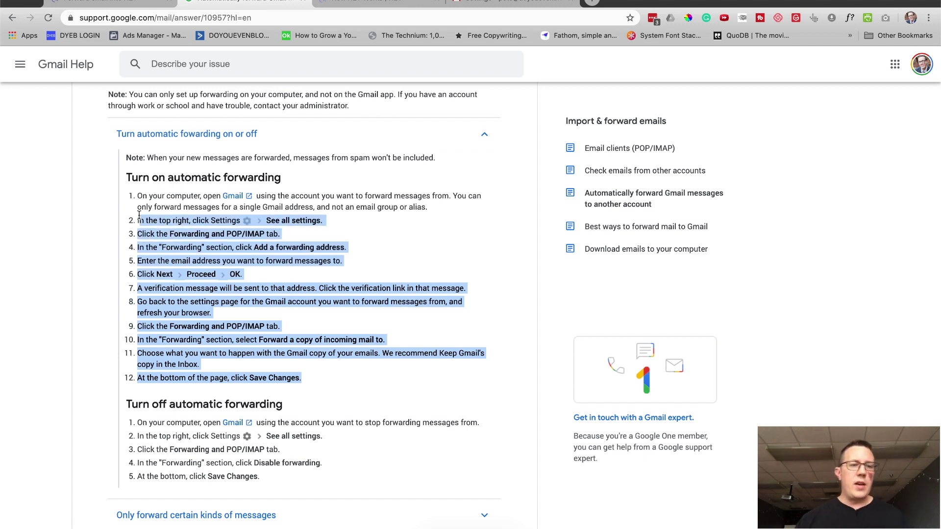
pyautogui.click(110, 3)
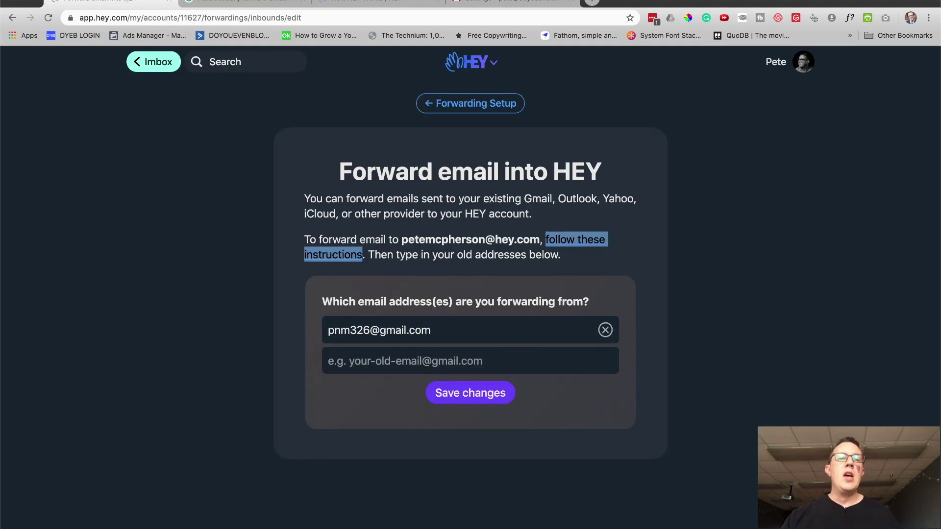